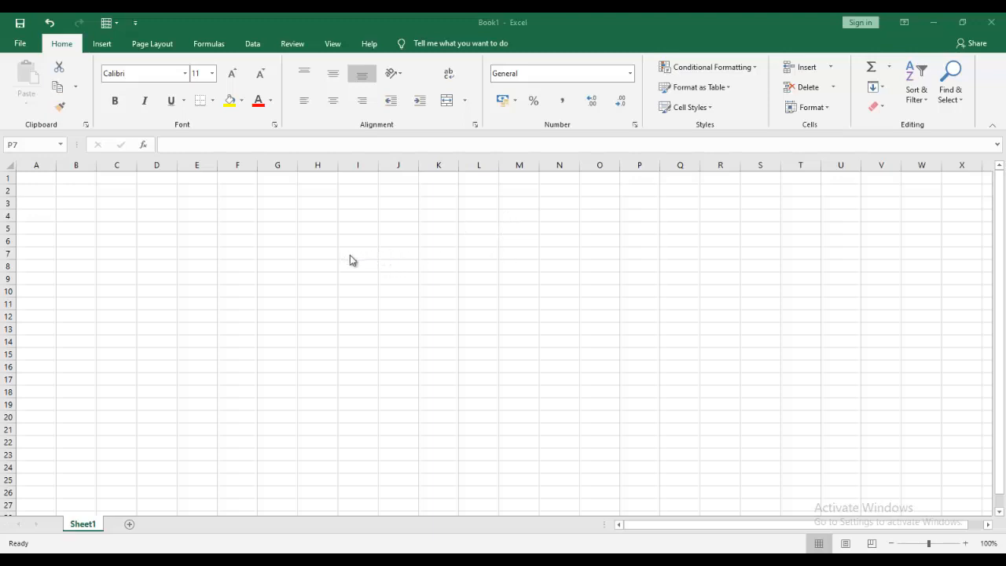
click(103, 44)
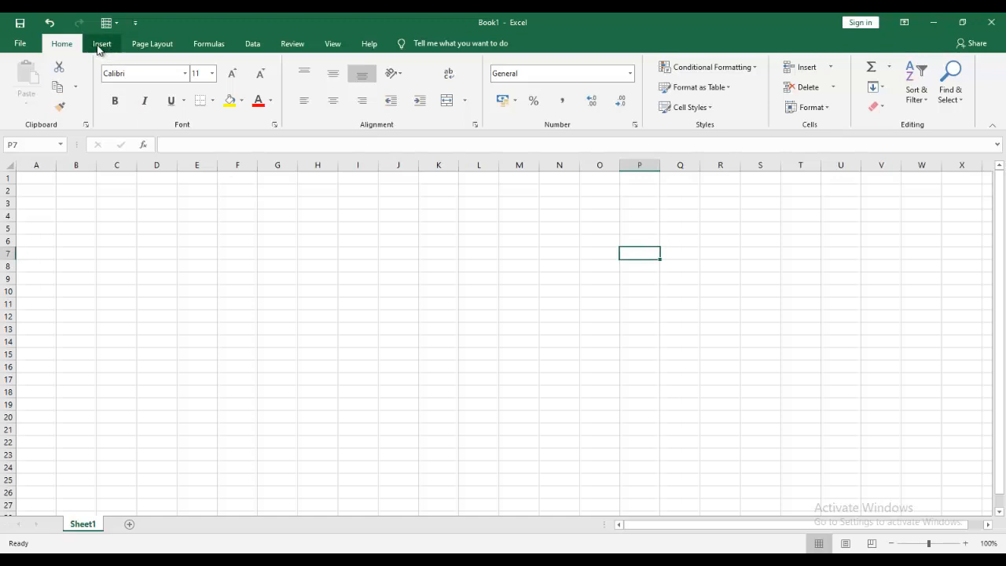
click(99, 45)
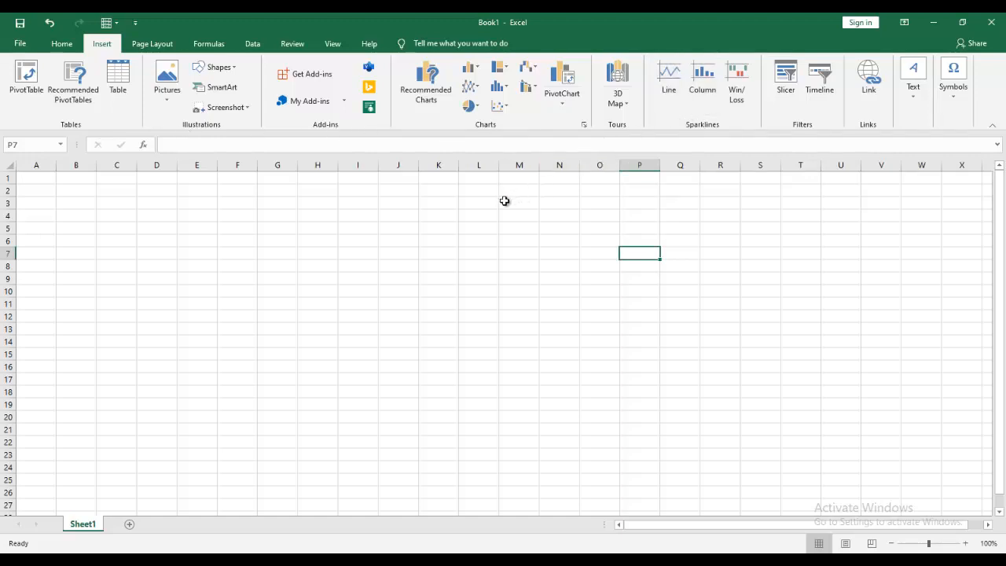
drag(150, 206, 452, 392)
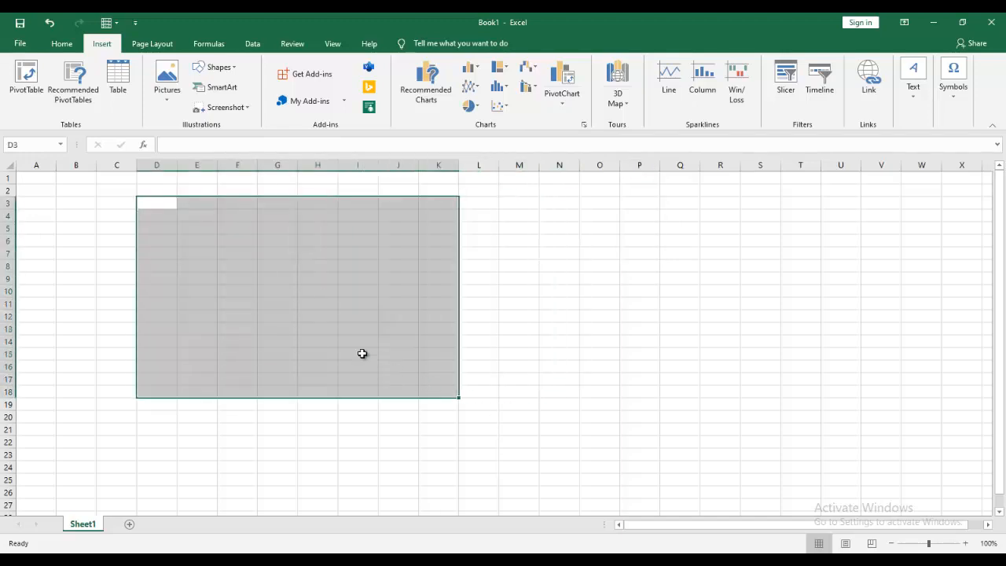
click(534, 258)
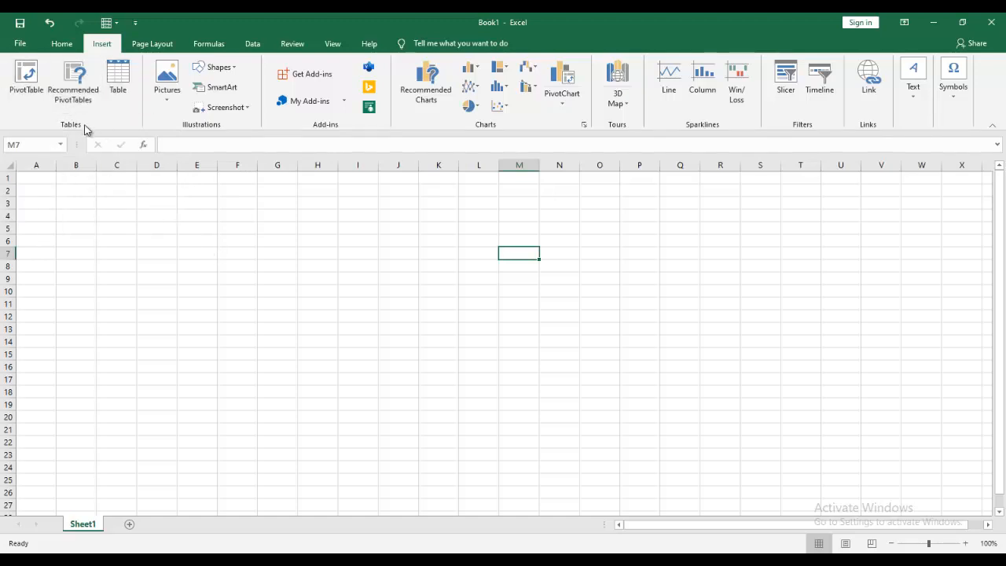
Enter the column headings S.No:, Name and Cell No in cells D3 to F3
click(166, 204)
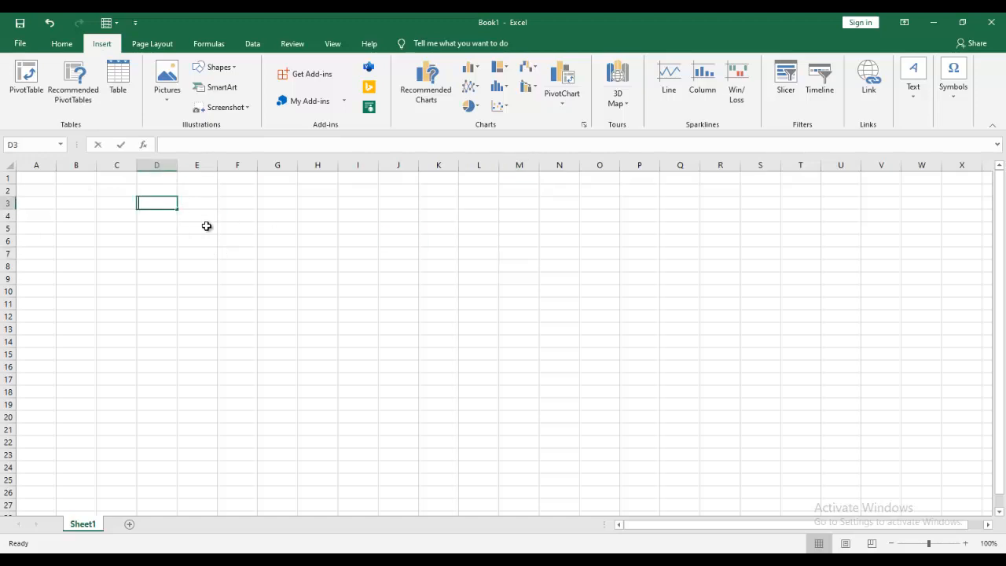
text(S.No:)
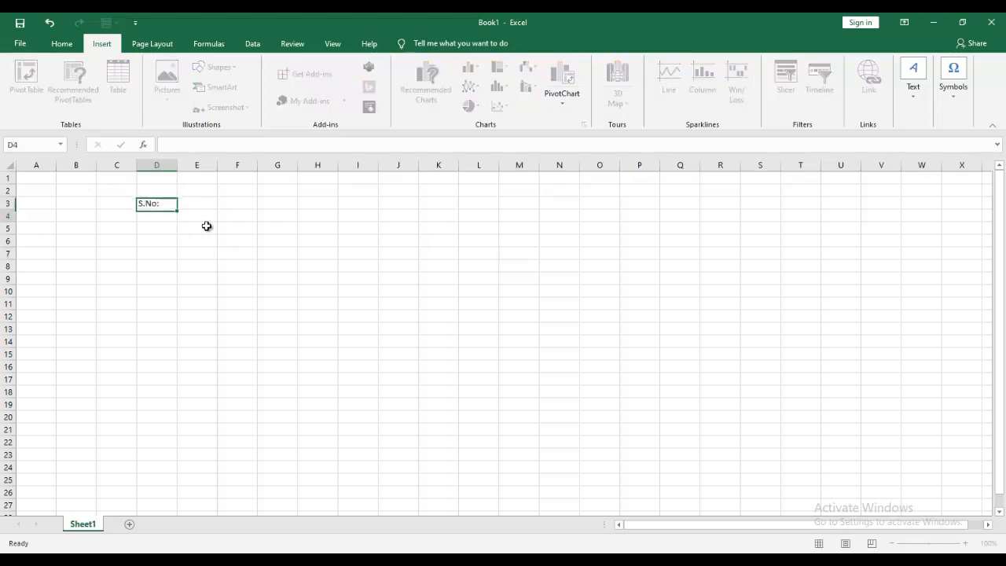
key(Return)
key(Up)
key(Right)
text(Name)
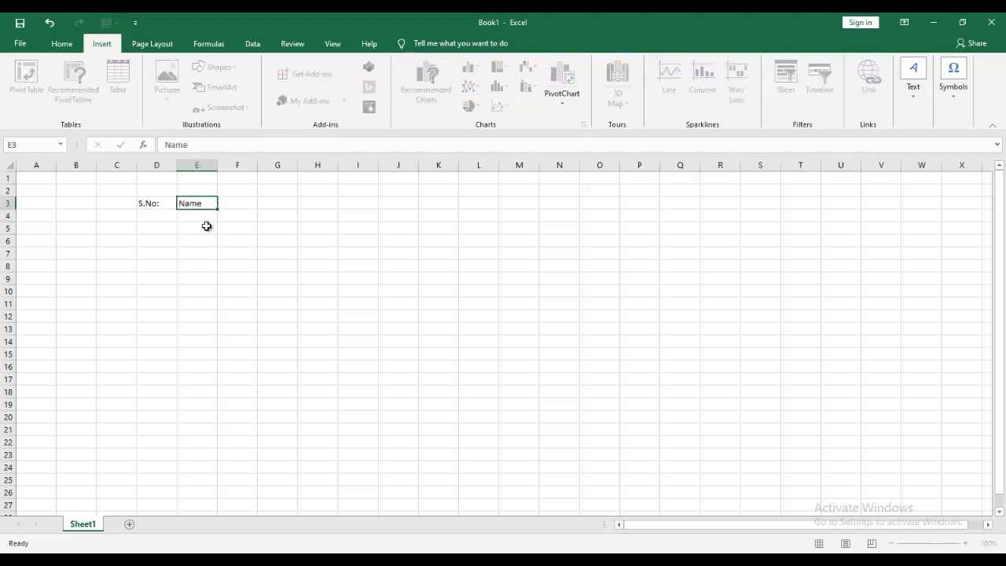
key(Return)
key(Up)
key(Right)
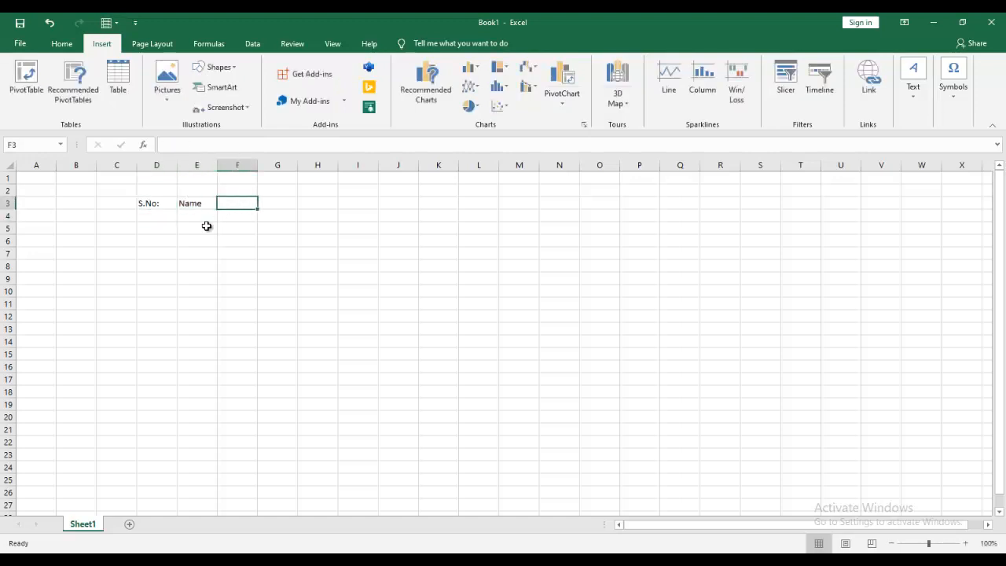
text(Cell No)
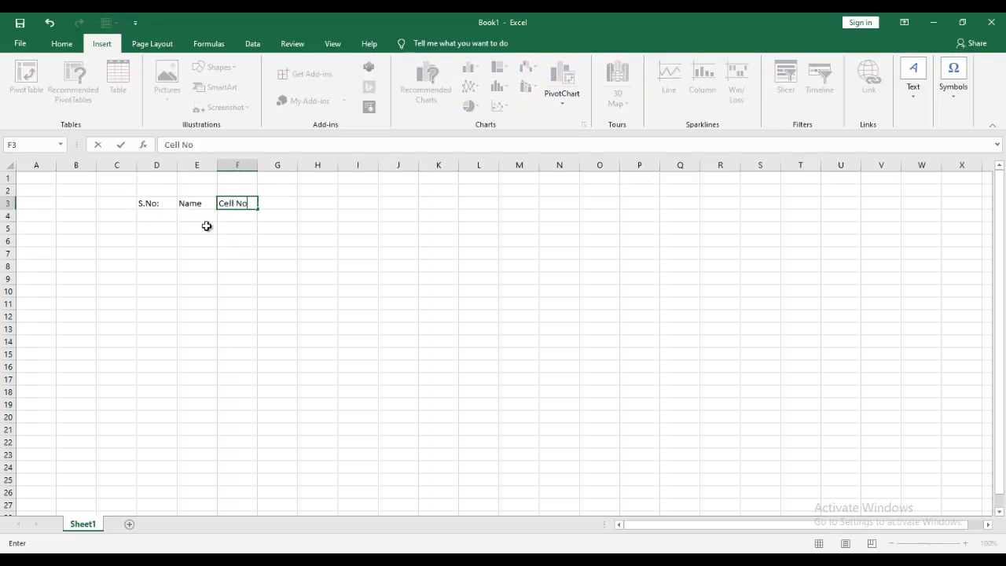
key(Return)
Number the rows under S.No: by entering 1 and 2 in D4 and D5 and filling the series down to 5 in D8
key(Left)
key(Left)
text(1)
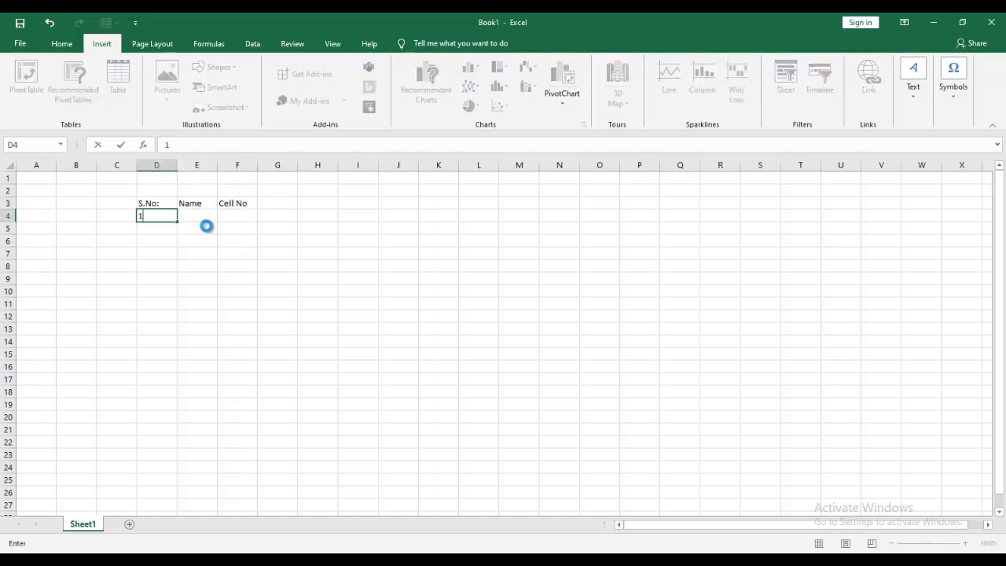
key(Return)
text(2)
key(Return)
key(Up)
key(Up)
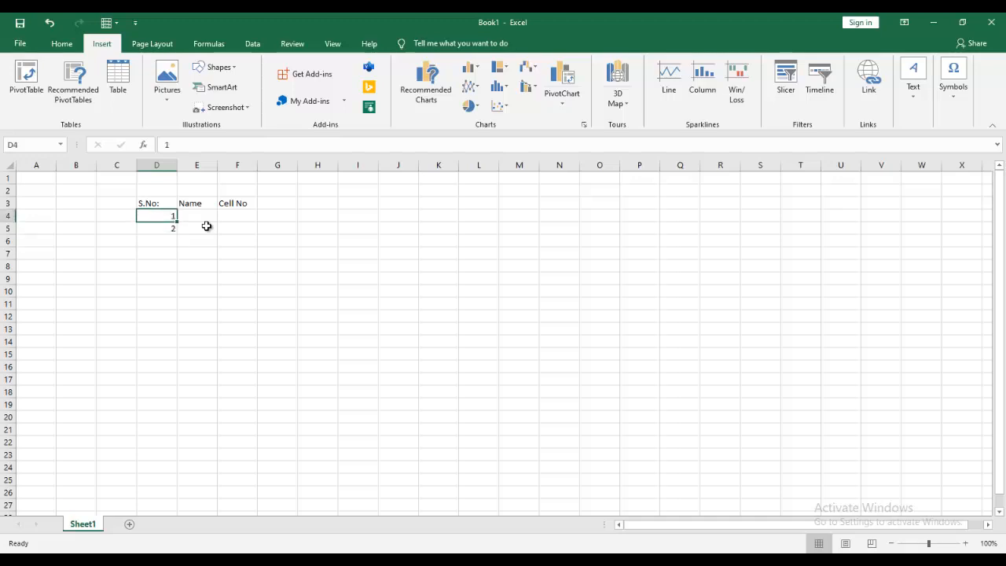
key(shift+Down)
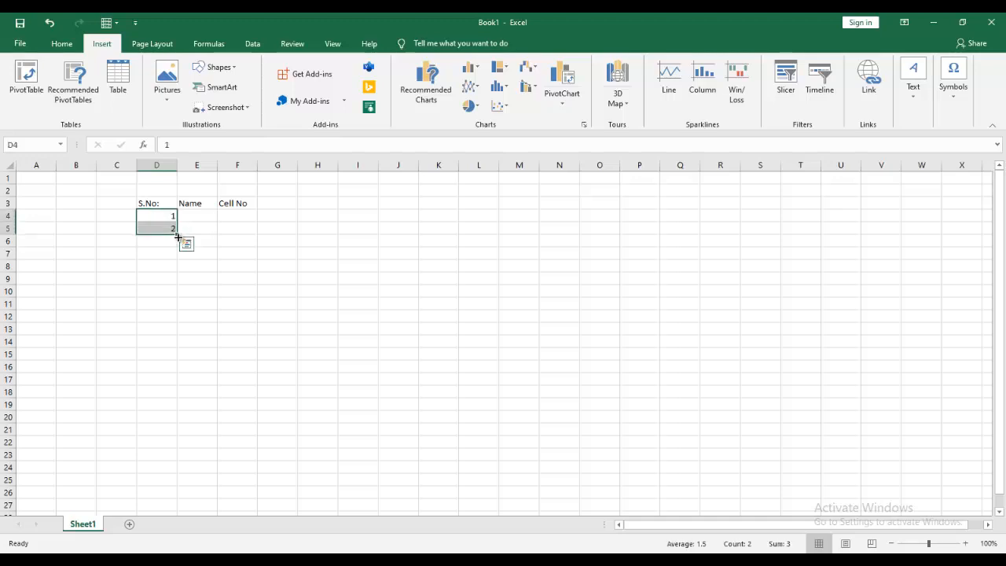
drag(179, 237, 245, 210)
Fill the Name column in E4 to E8 with abc, xyz, lmn, pqr and cde
click(206, 218)
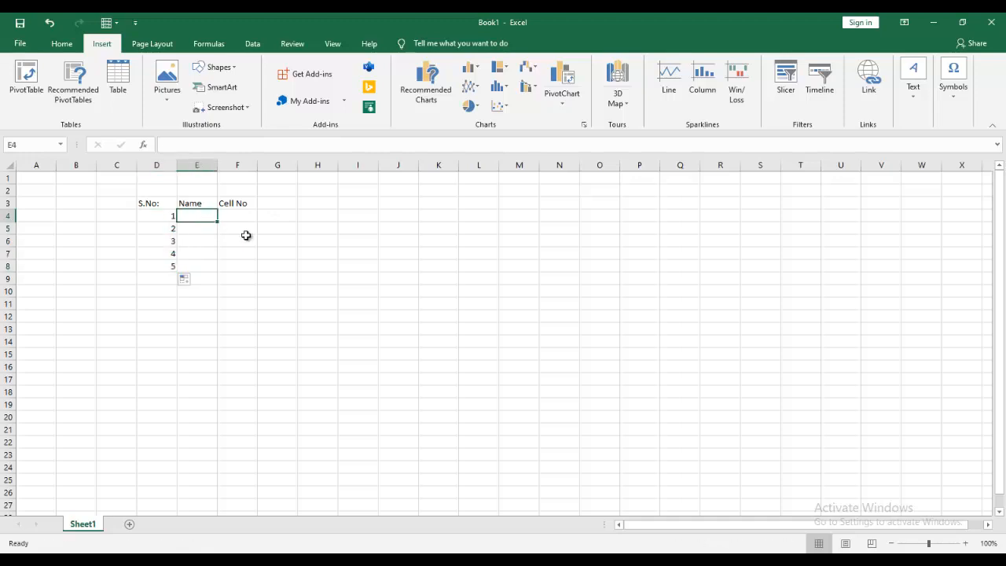
text(abc)
key(Return)
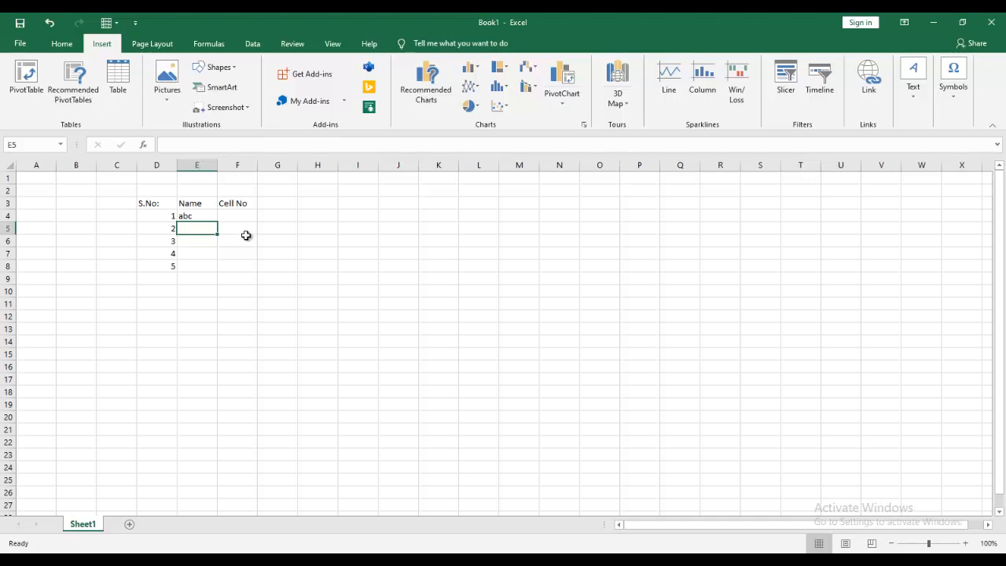
text(xyz)
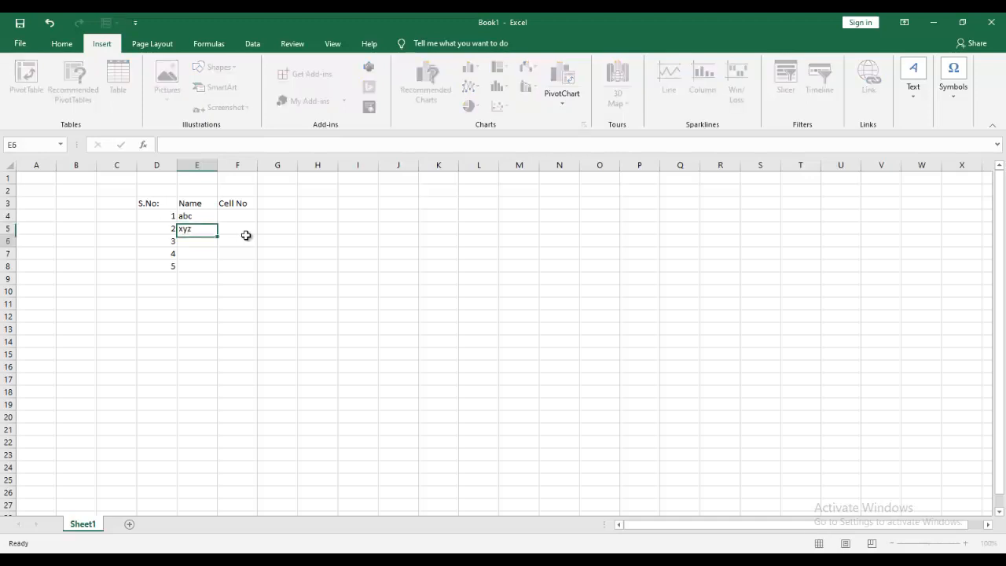
key(Return)
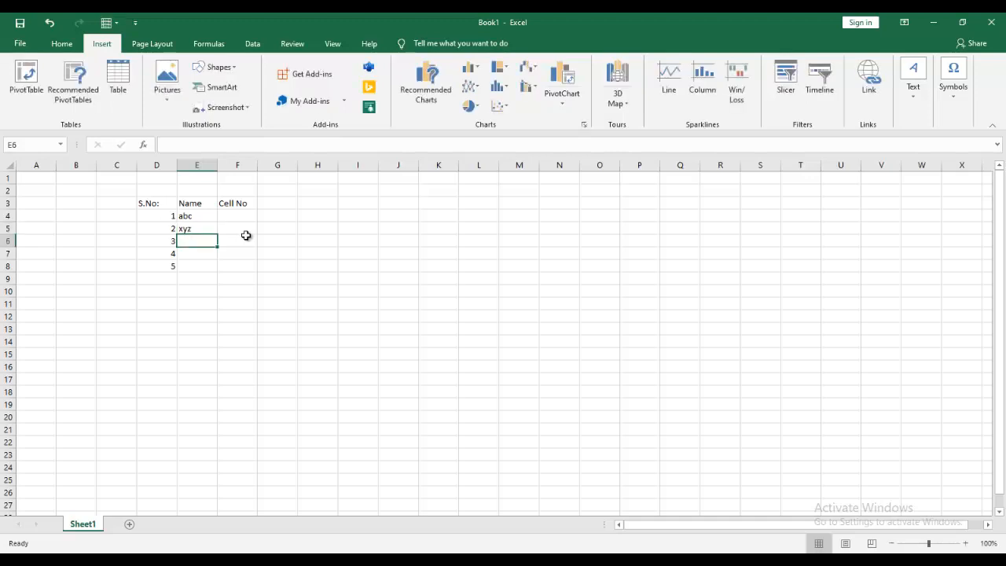
text(lmn)
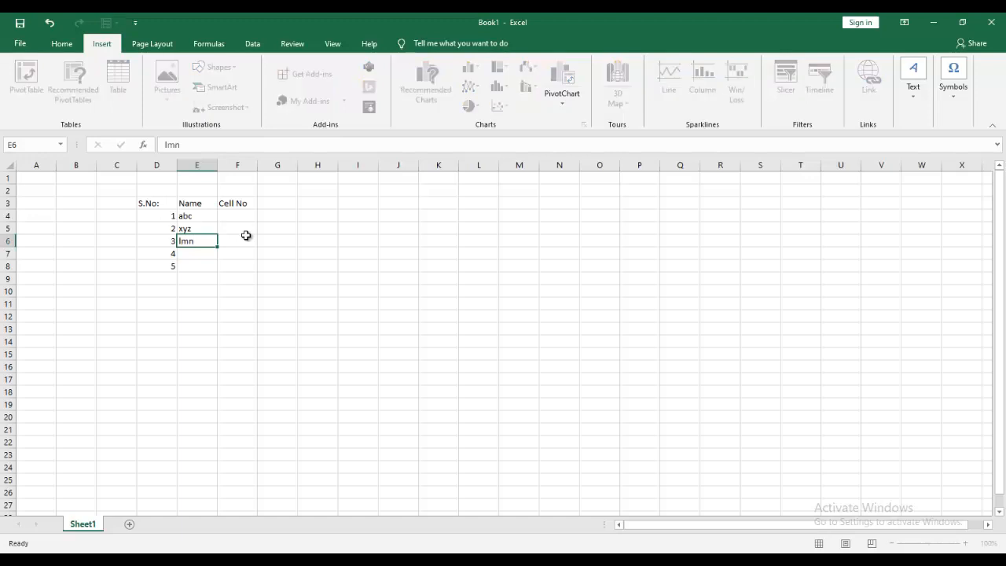
key(Return)
text(p)
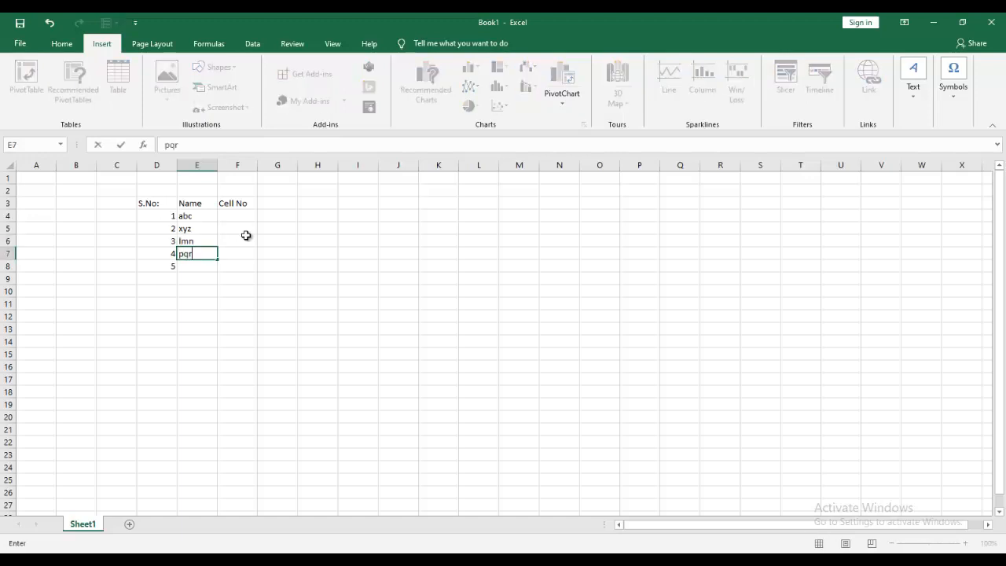
text(qr)
key(Return)
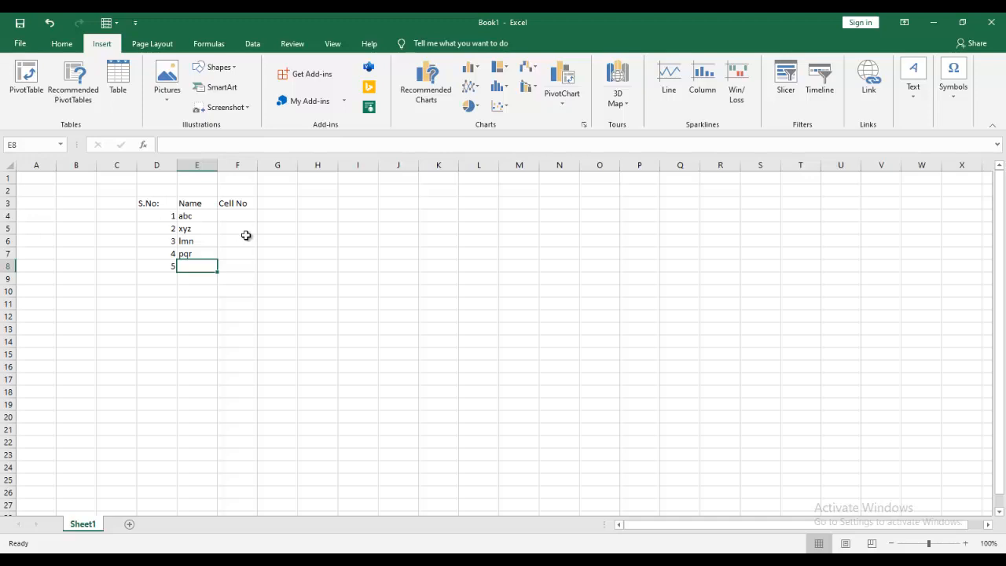
text(cd)
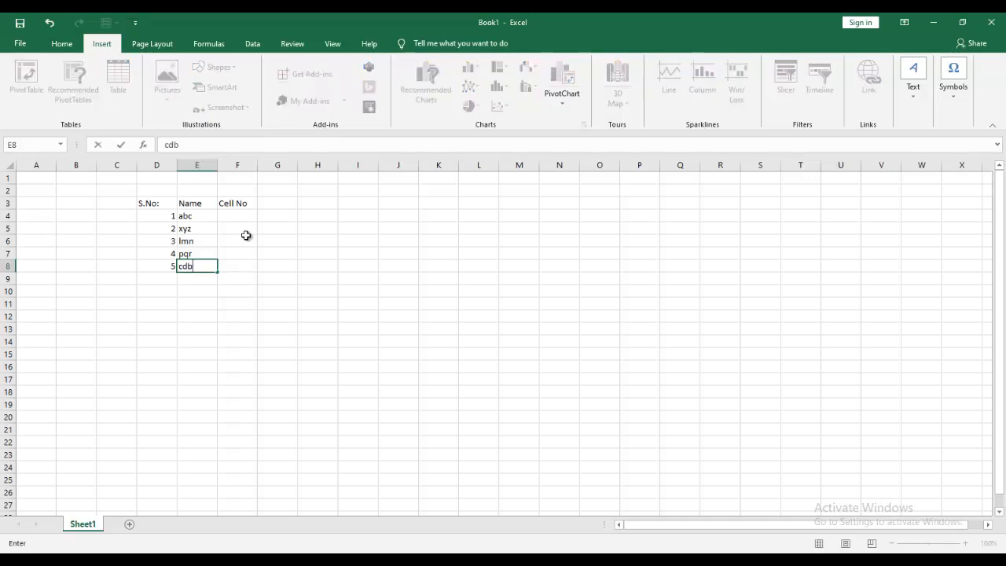
text(b)
key(Tab)
key(Left)
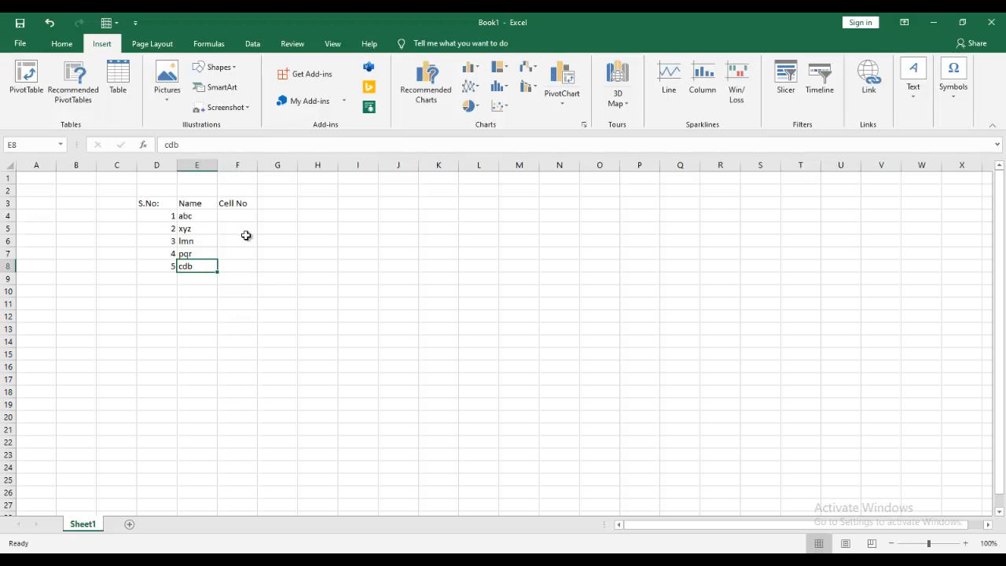
text(cde)
key(Tab)
Fill the Cell No column in F4 to F8 with 123, 456, 789, 134 and 156
key(Up)
key(Up)
key(Up)
key(Up)
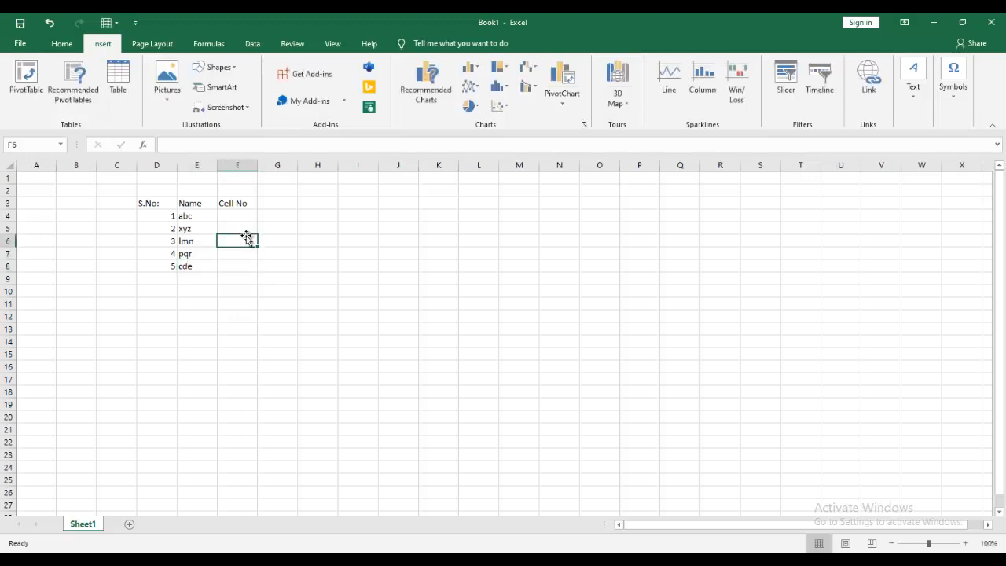
text(123)
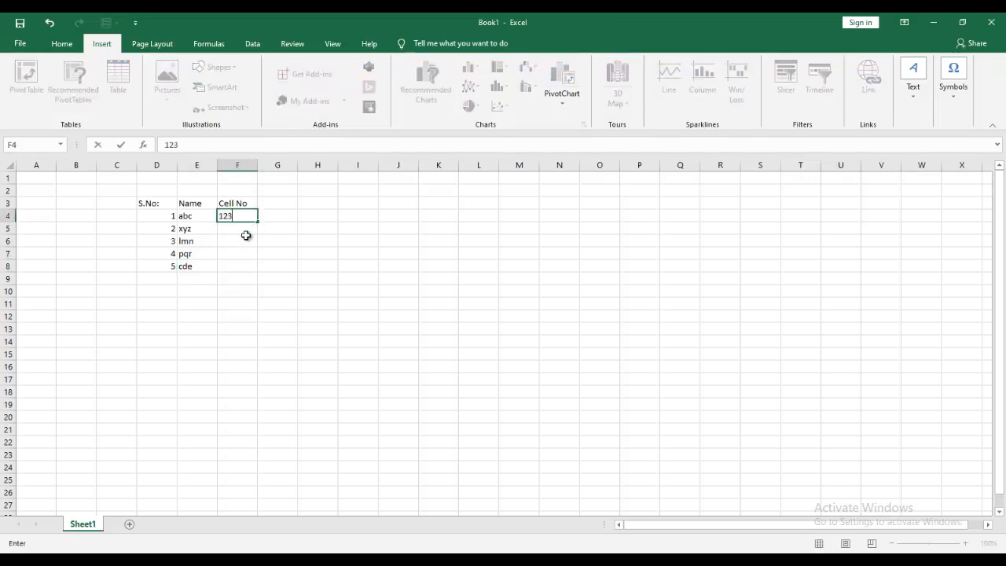
key(Return)
text(456)
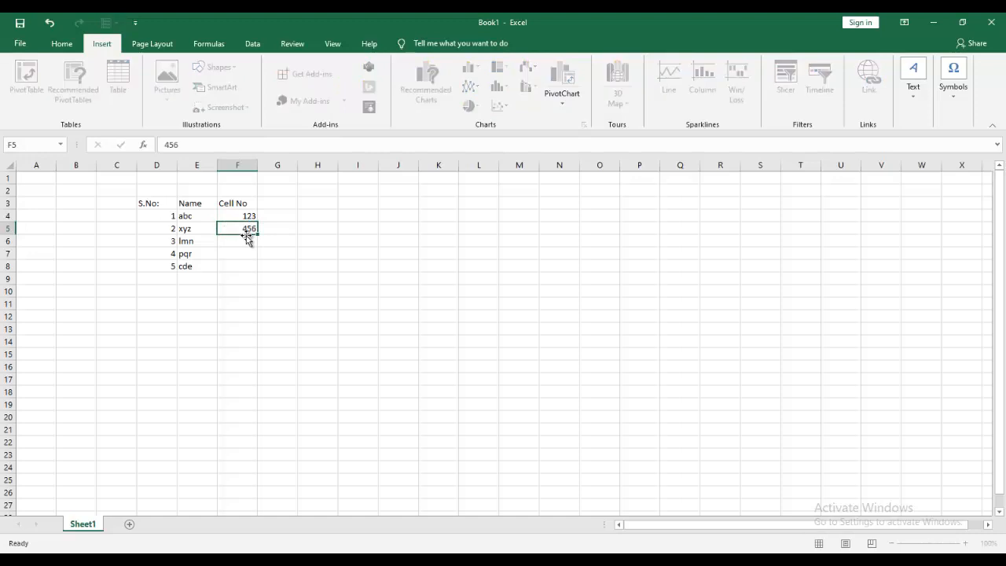
key(Return)
text(789)
key(Return)
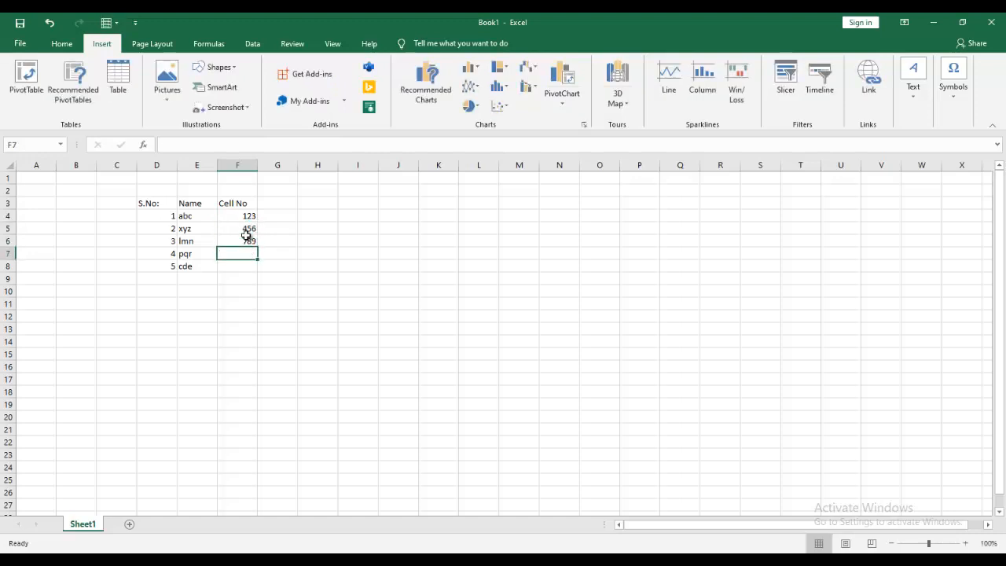
text(134)
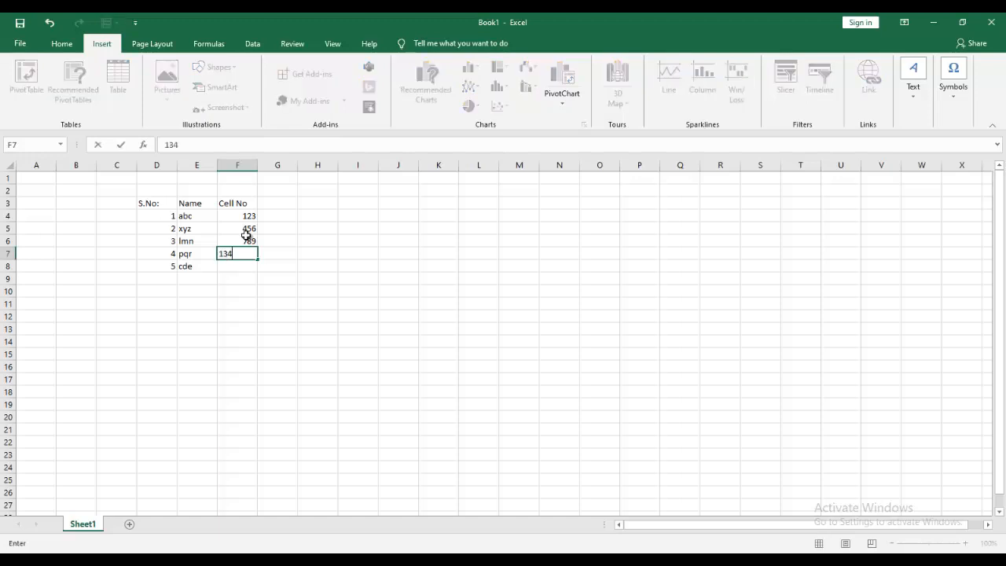
key(Return)
text(15)
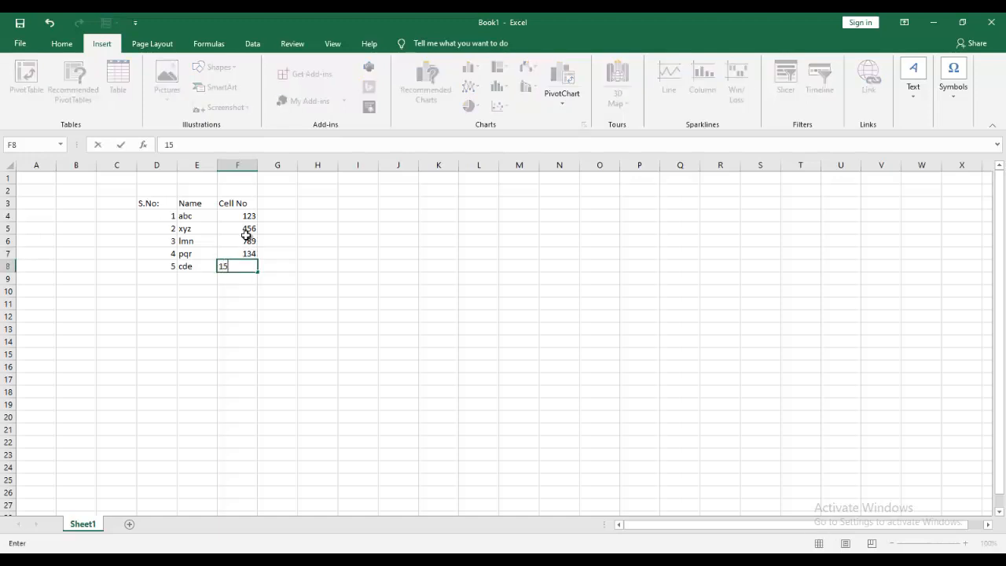
text(6)
key(Return)
key(Up)
key(Up)
key(Up)
key(Up)
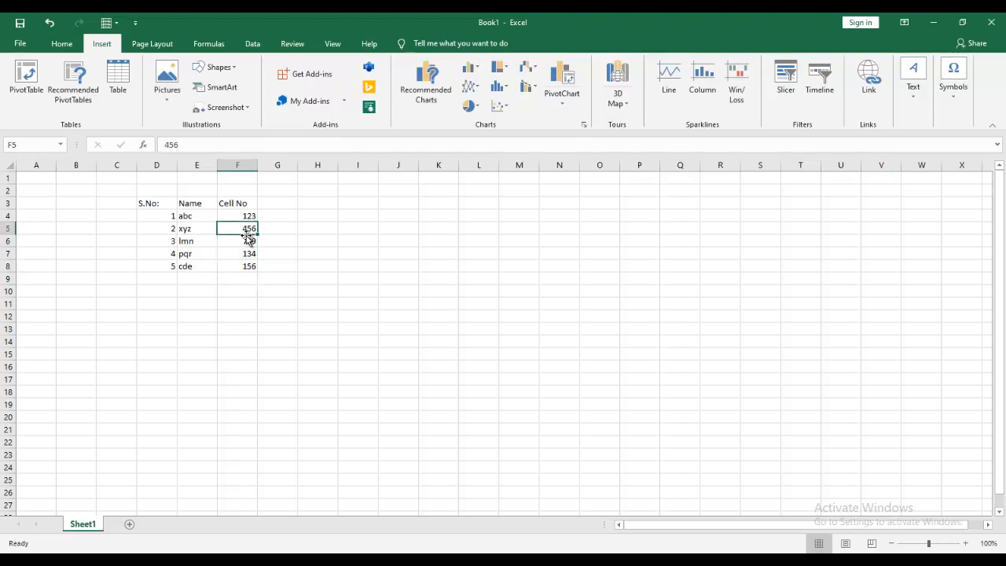
drag(149, 203, 241, 265)
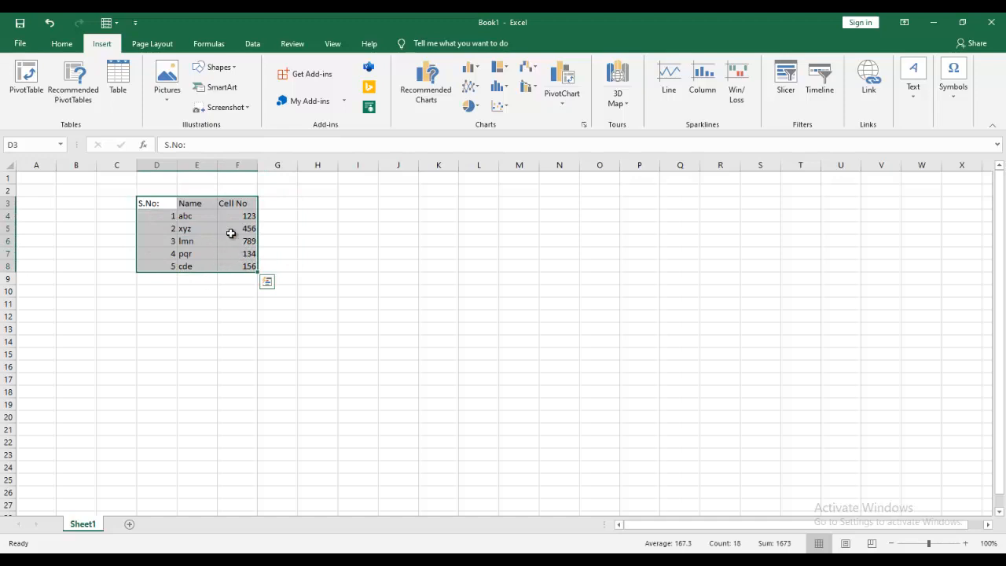
click(225, 303)
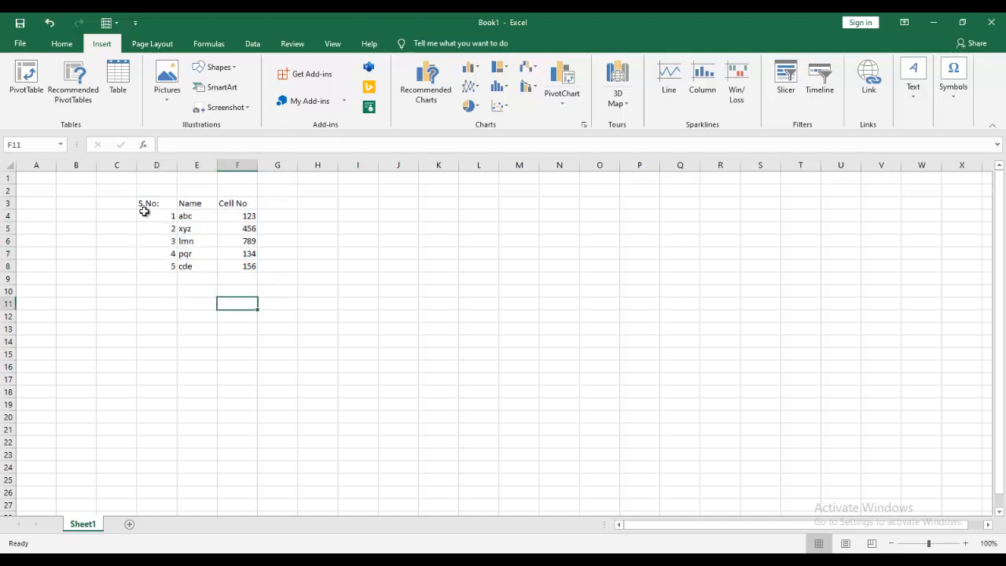
drag(147, 203, 233, 265)
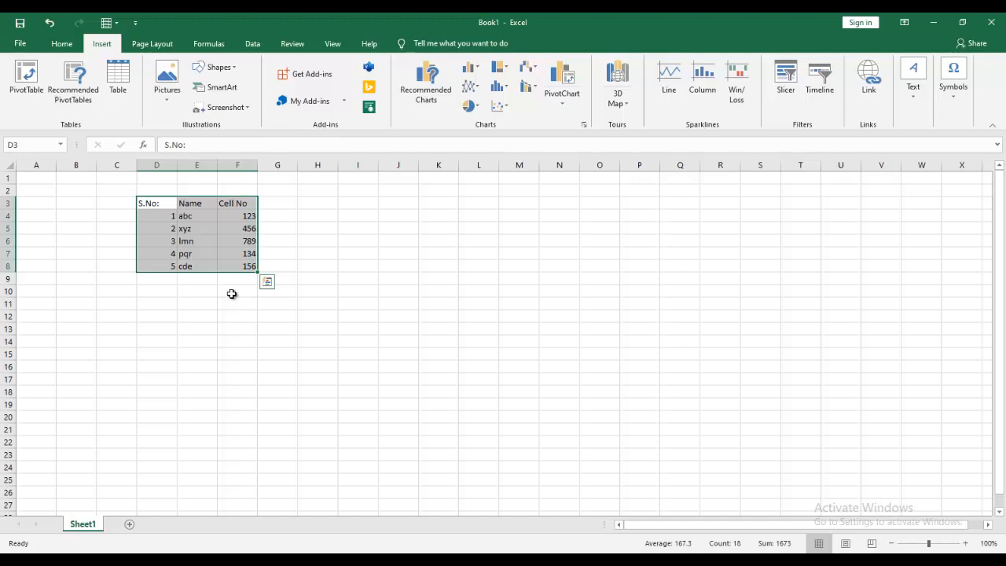
click(242, 304)
drag(146, 211, 251, 267)
drag(308, 218, 320, 252)
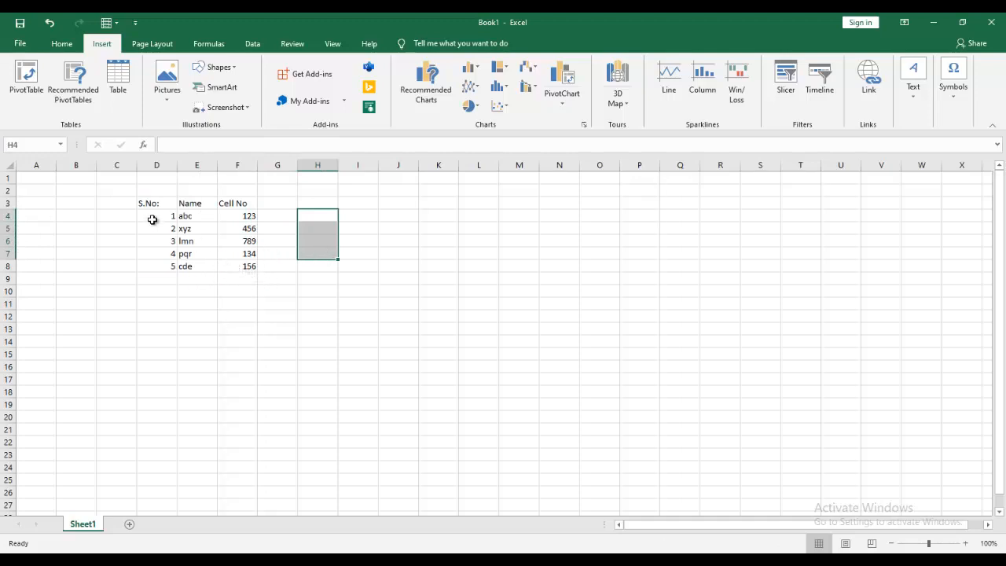
Convert the range D3:F8 into a table, using its first row as headers
drag(149, 201, 228, 259)
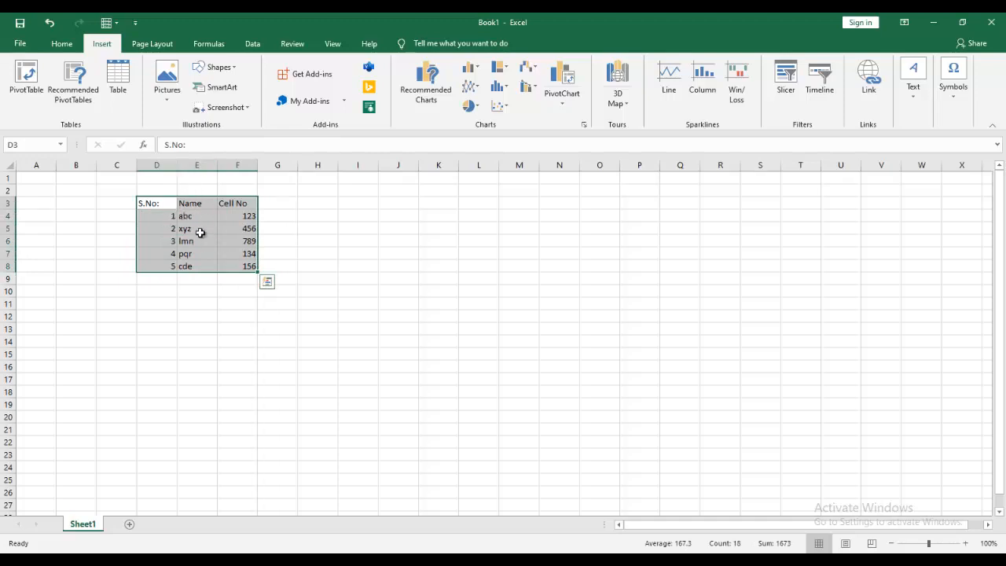
click(122, 80)
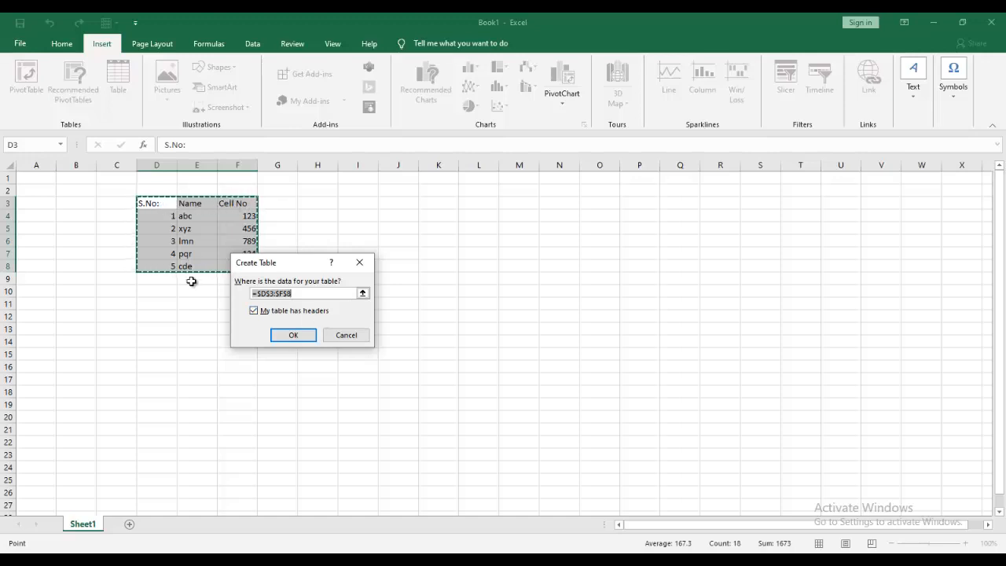
click(306, 337)
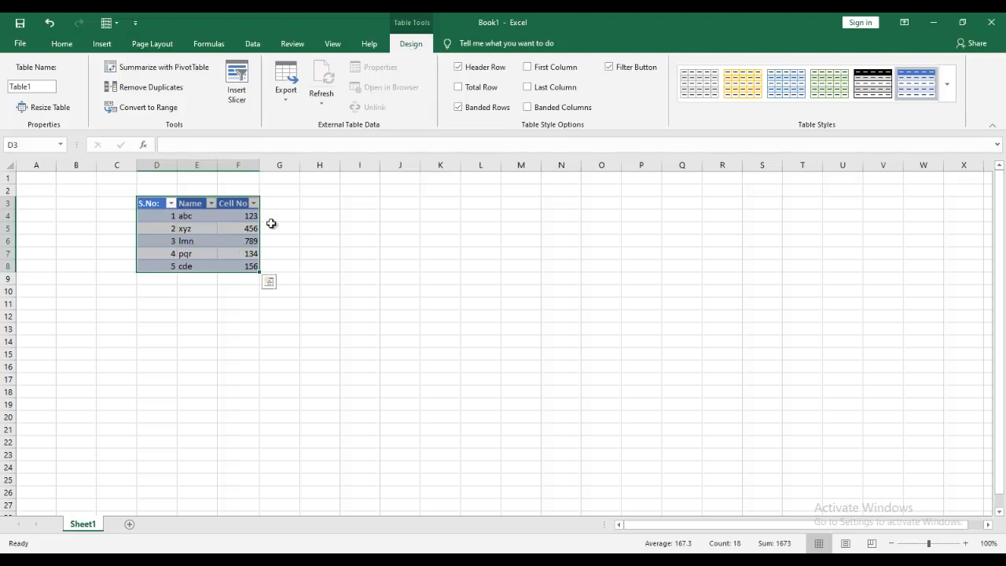
click(326, 243)
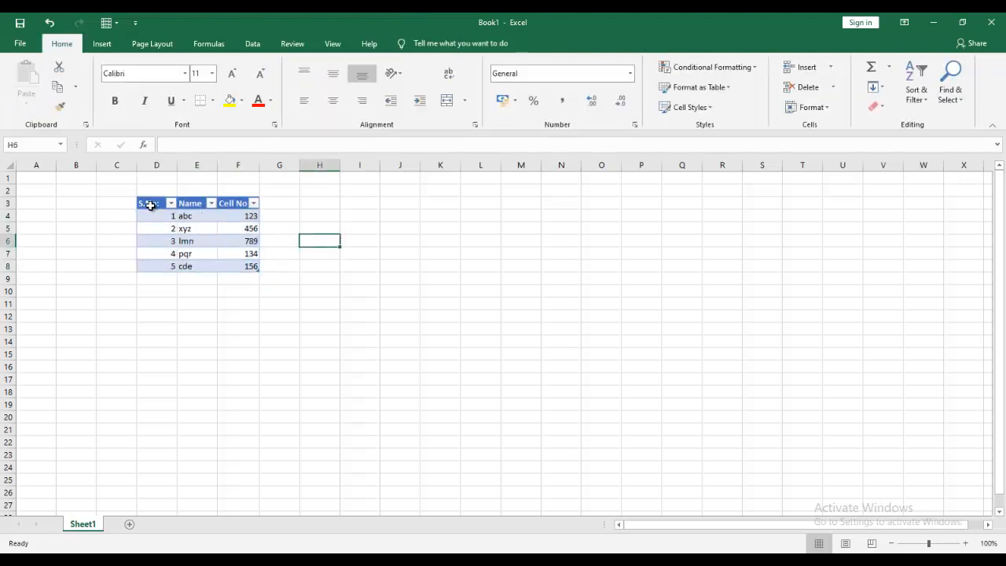
drag(150, 211, 247, 271)
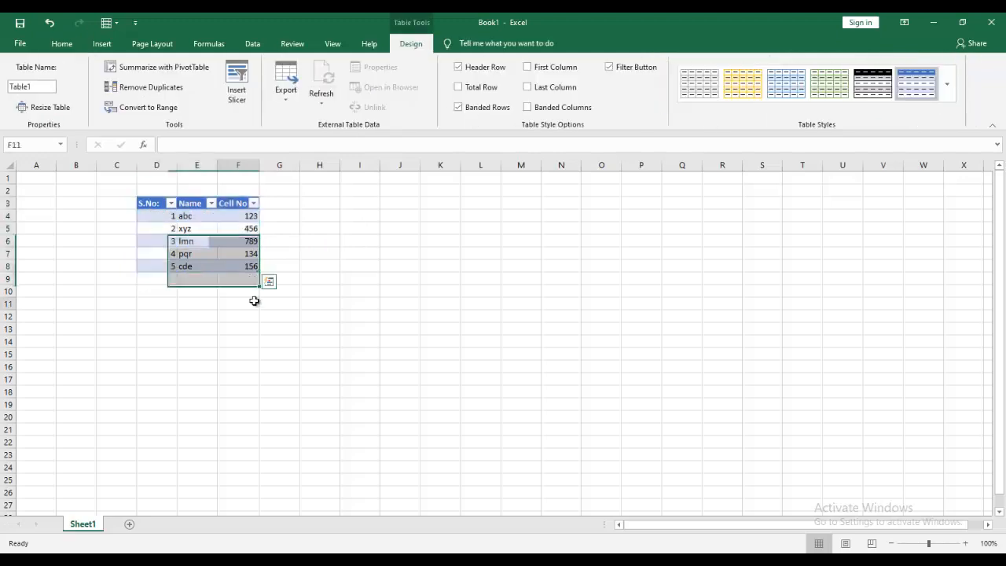
click(222, 228)
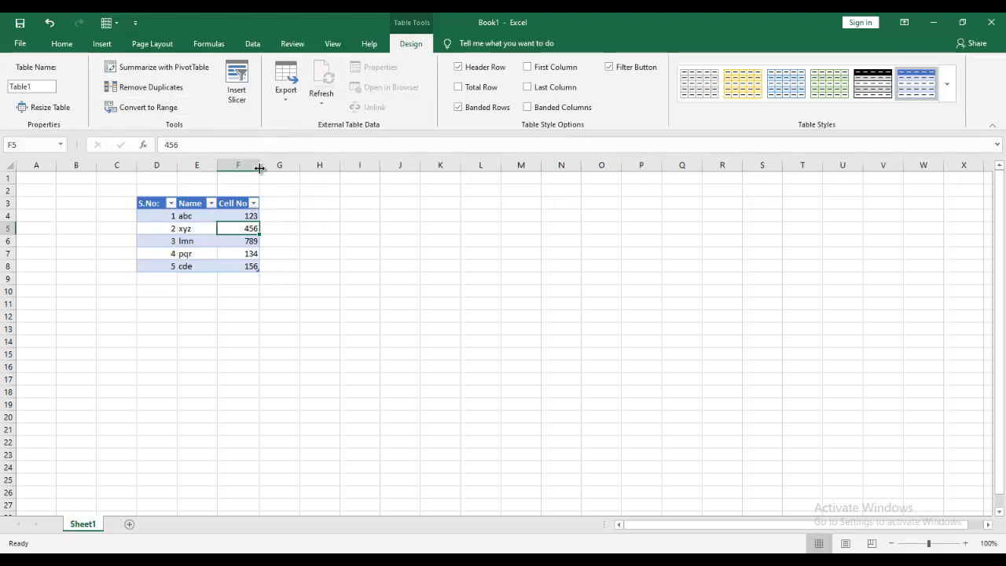
click(156, 206)
drag(157, 206, 254, 265)
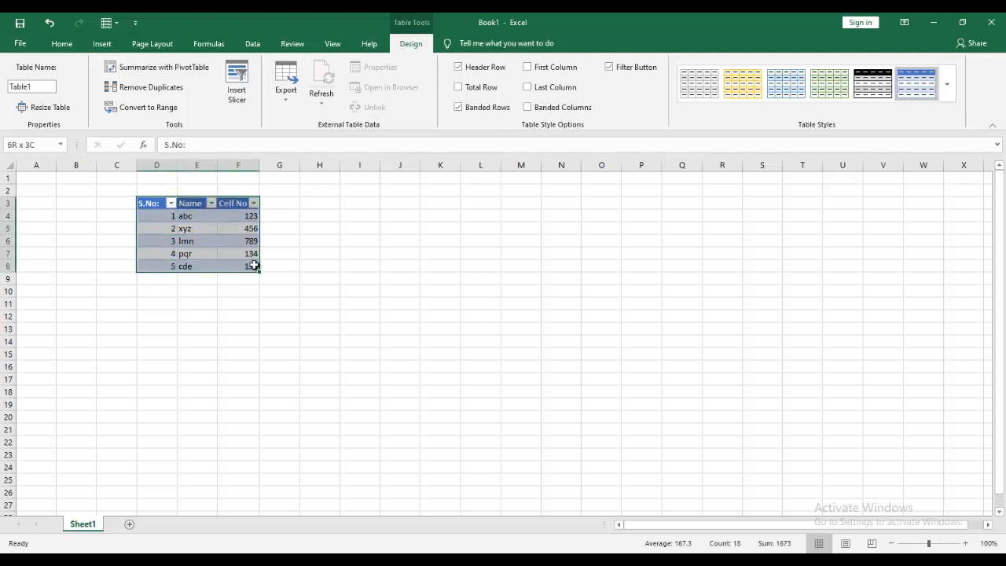
click(359, 239)
click(192, 241)
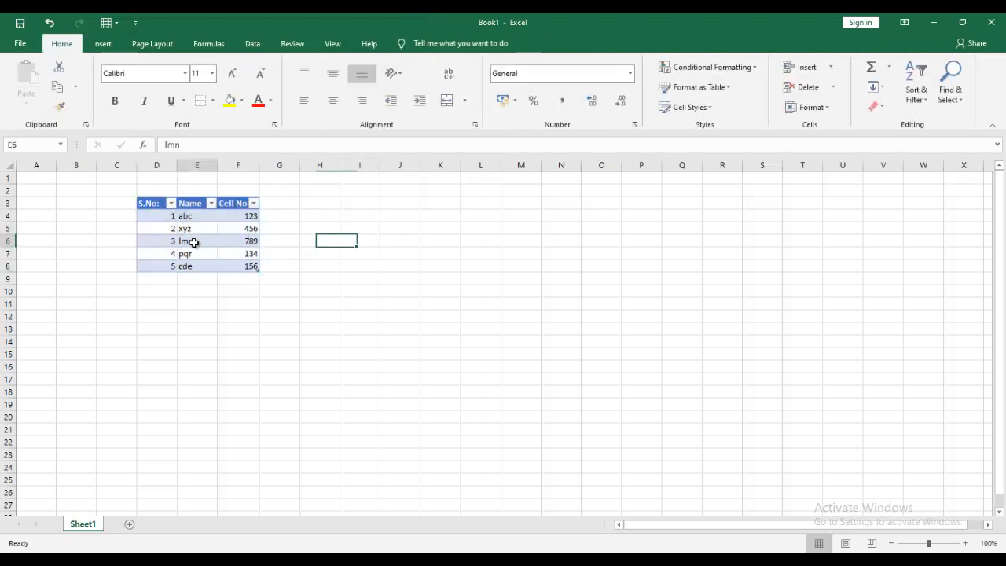
Turn off the filter buttons in the header row of the table D3:F8
click(170, 203)
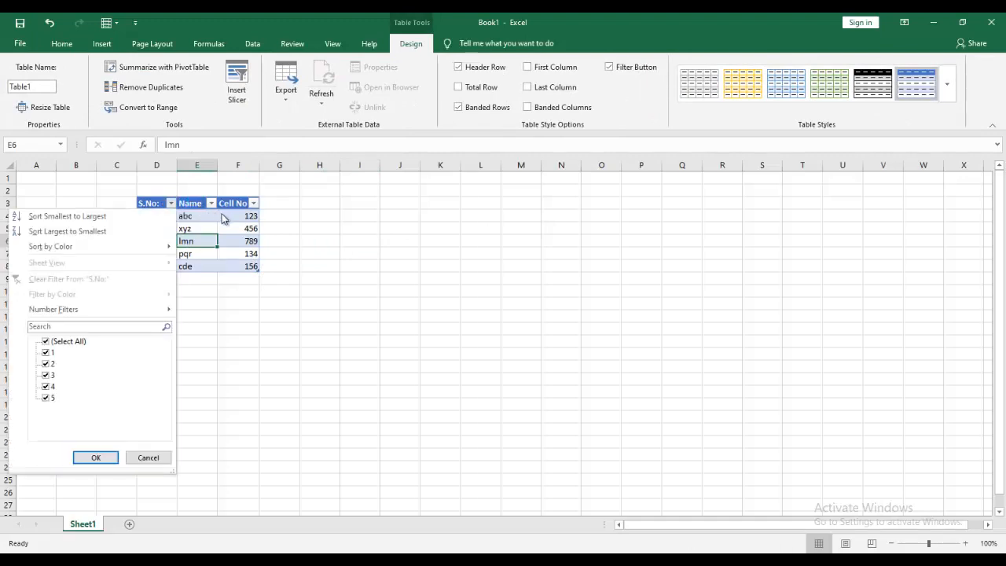
click(222, 217)
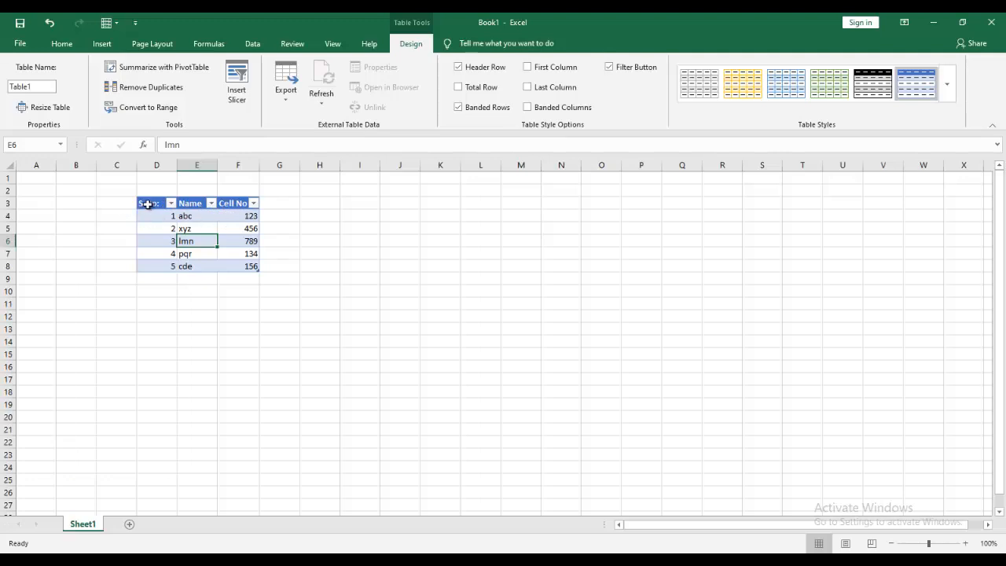
drag(147, 204, 246, 272)
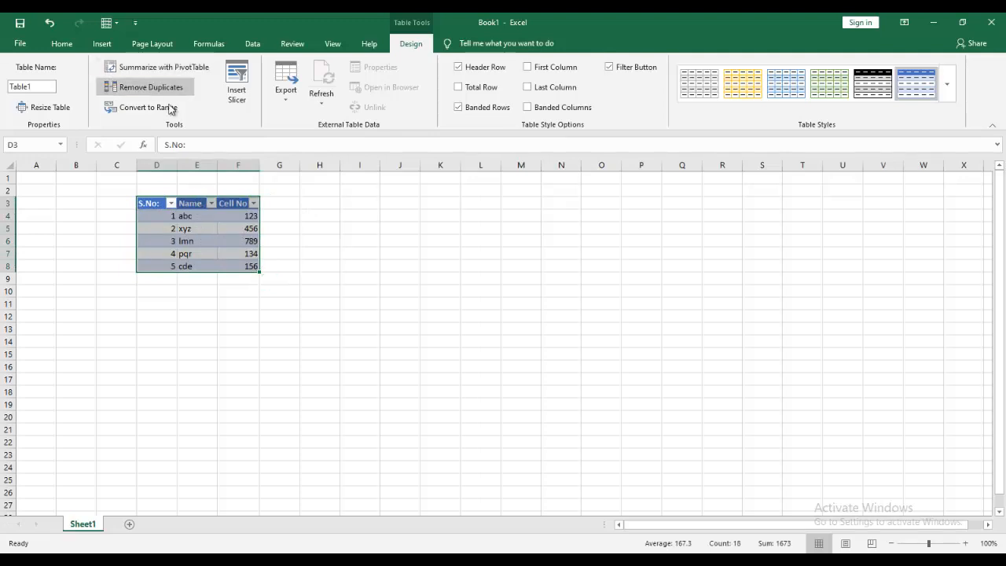
click(62, 44)
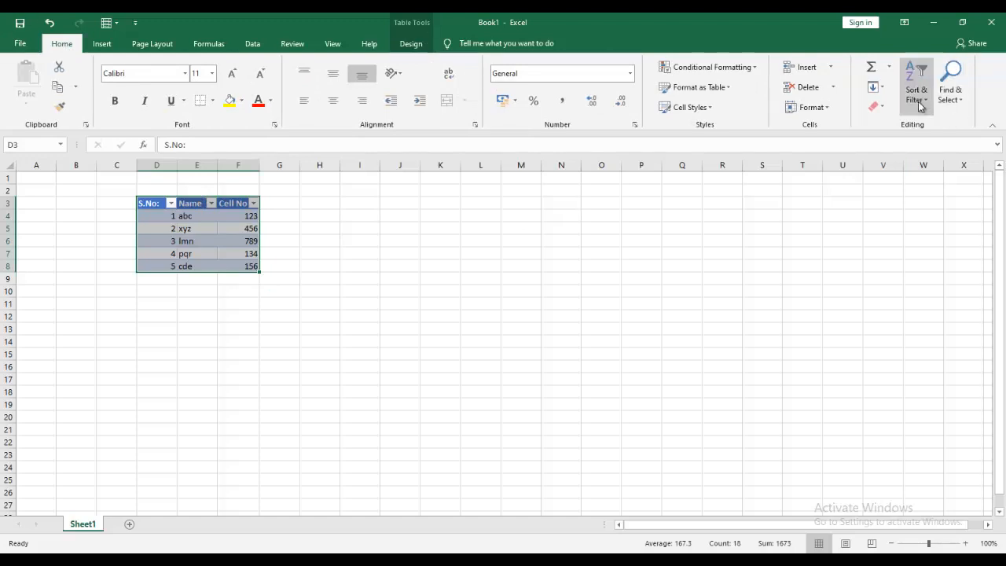
click(924, 106)
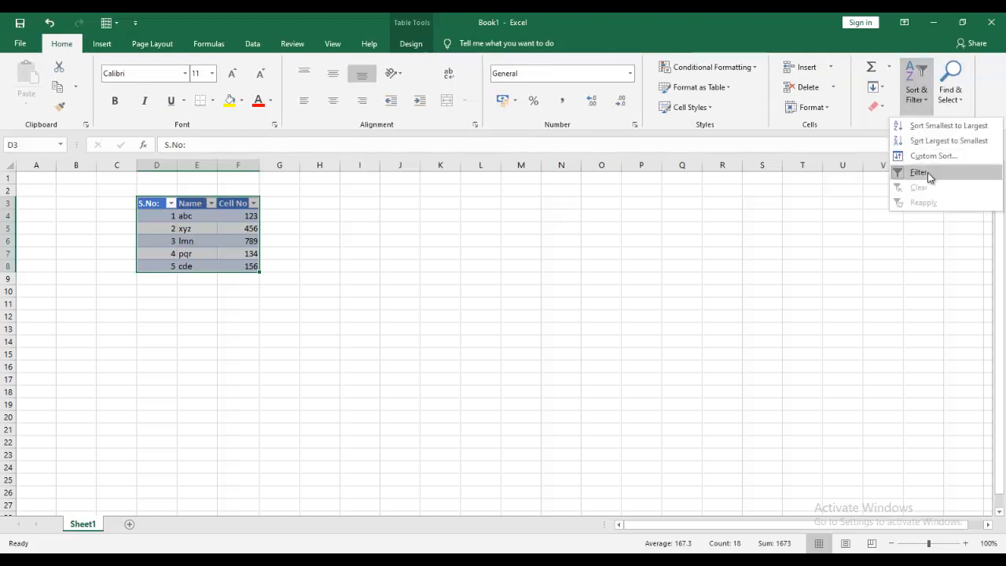
click(927, 172)
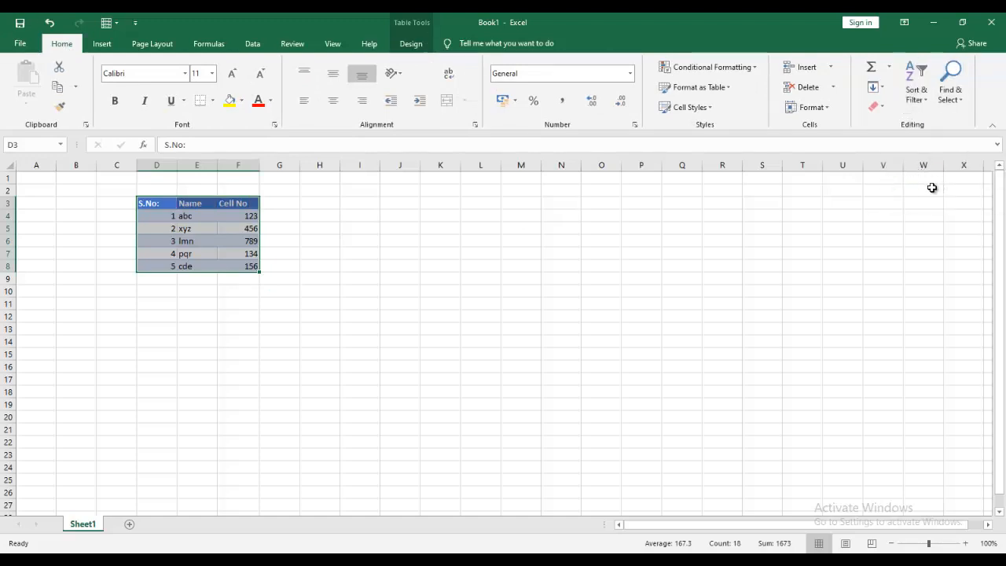
click(375, 251)
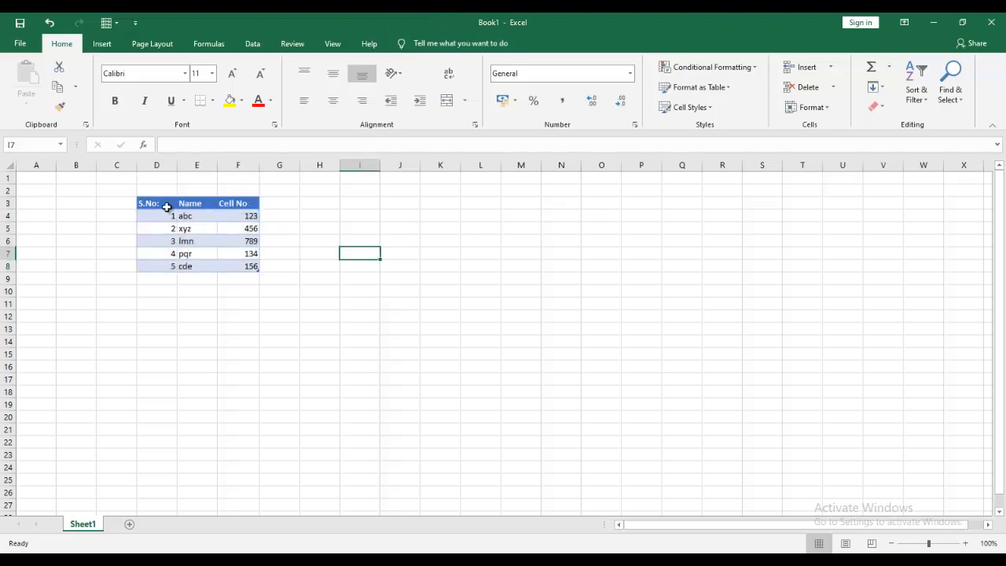
Apply the green table style from the second row of the Medium group to the table
drag(167, 207, 233, 262)
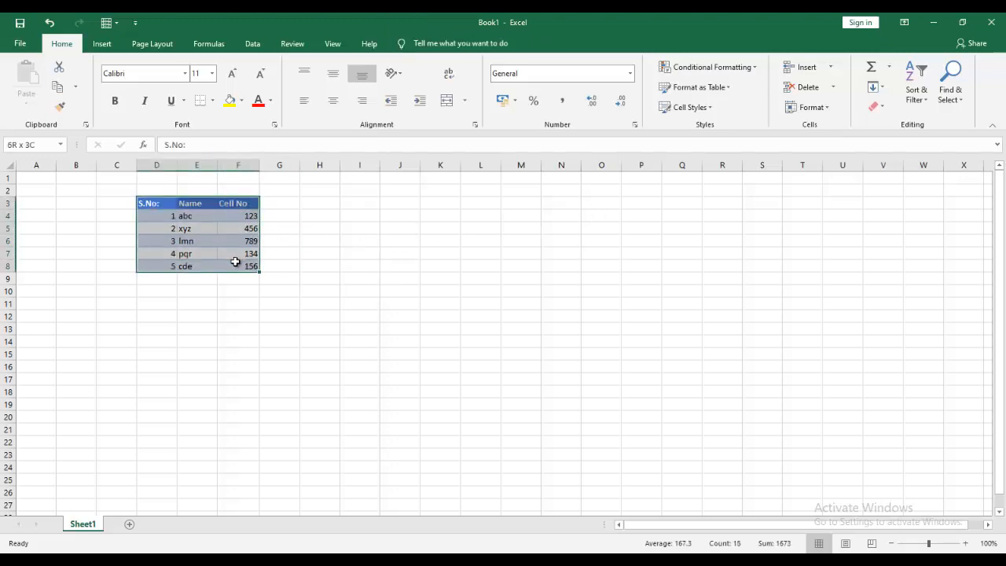
click(289, 228)
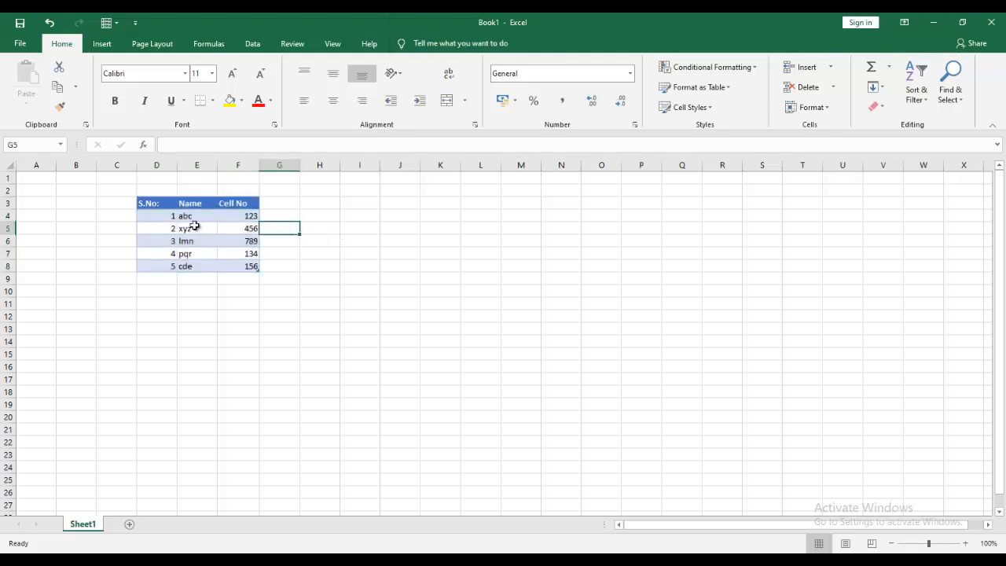
click(194, 227)
click(406, 47)
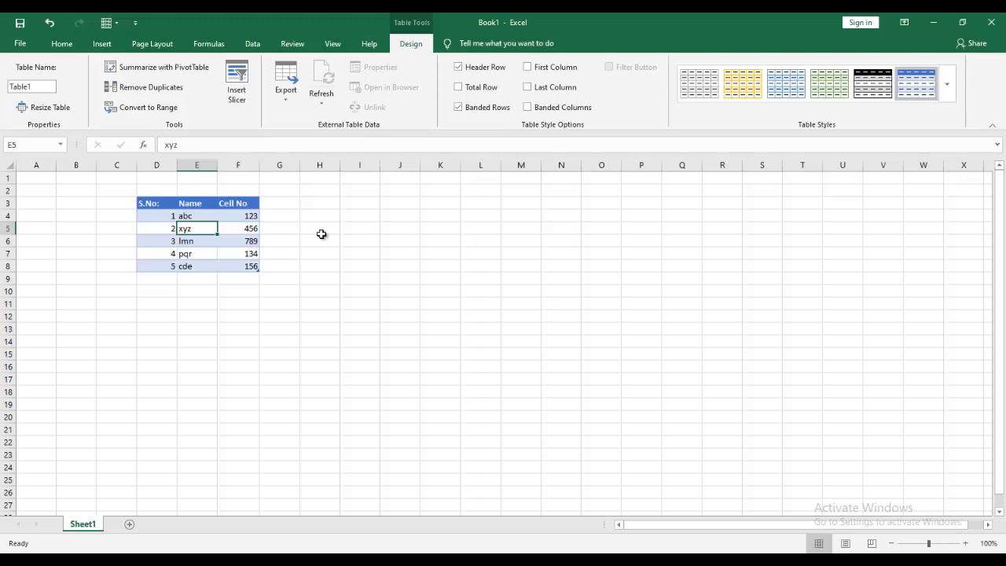
click(953, 91)
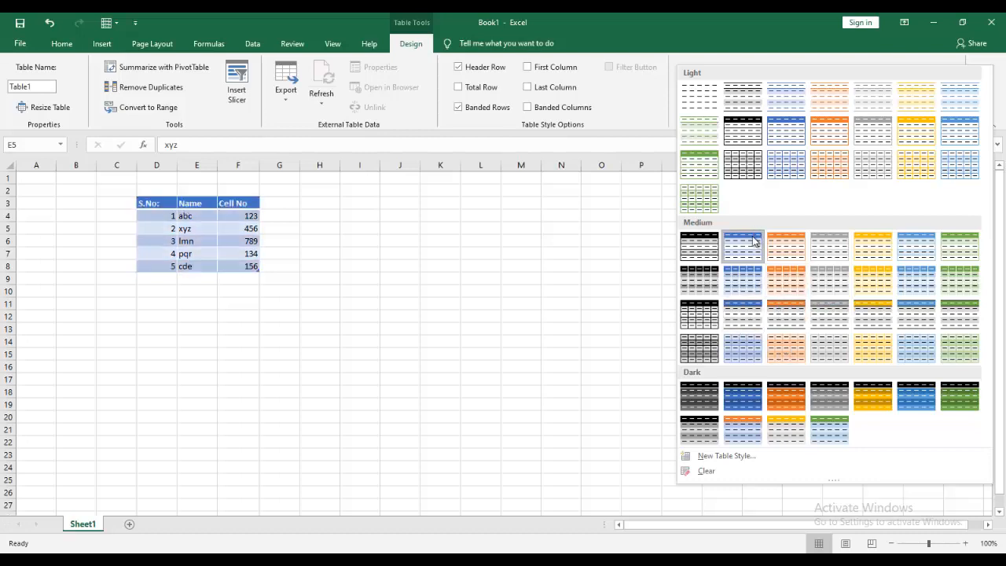
click(969, 294)
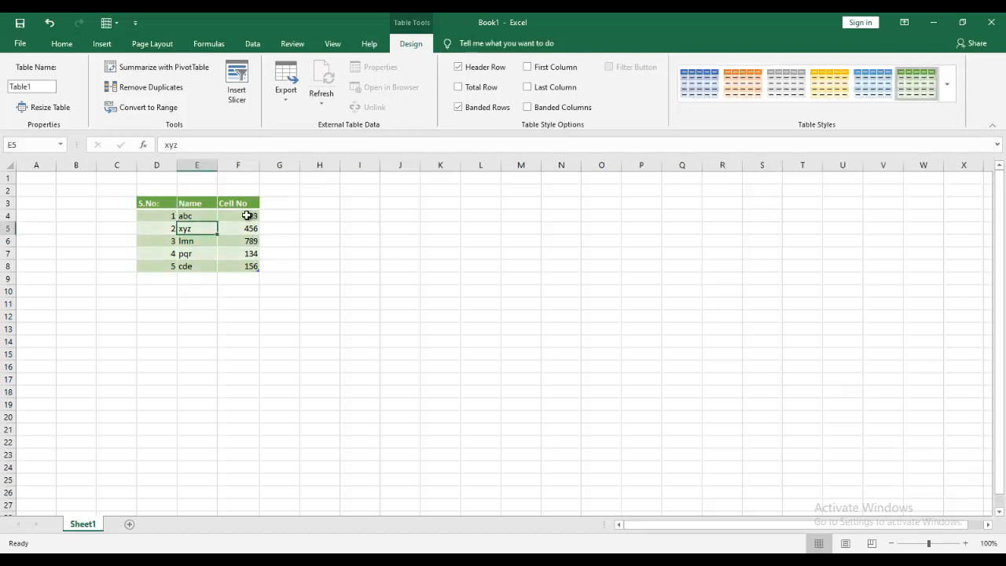
Format the header cells D3:F3 in bold Georgia at font size 12
drag(153, 206, 241, 204)
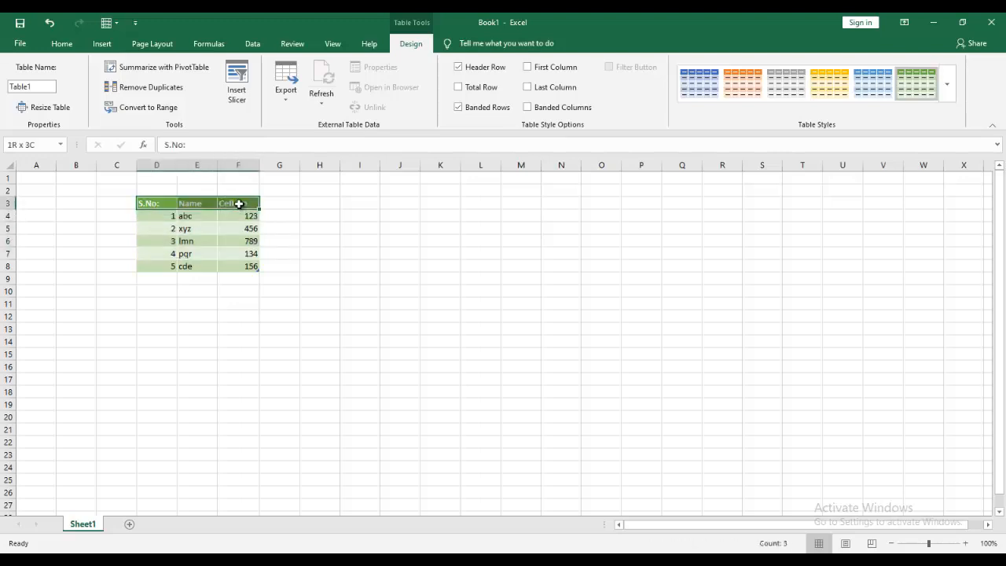
click(61, 44)
click(116, 102)
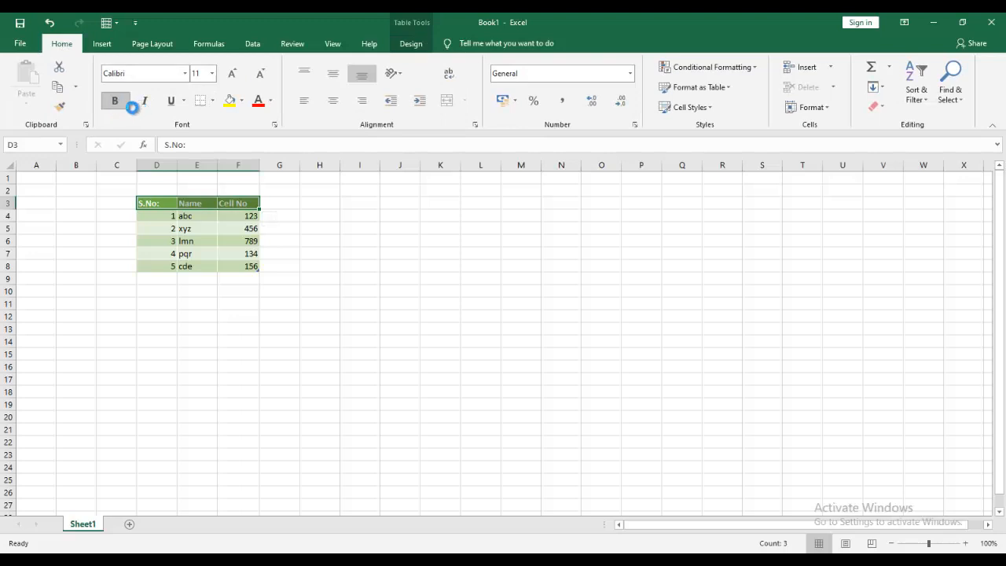
click(170, 74)
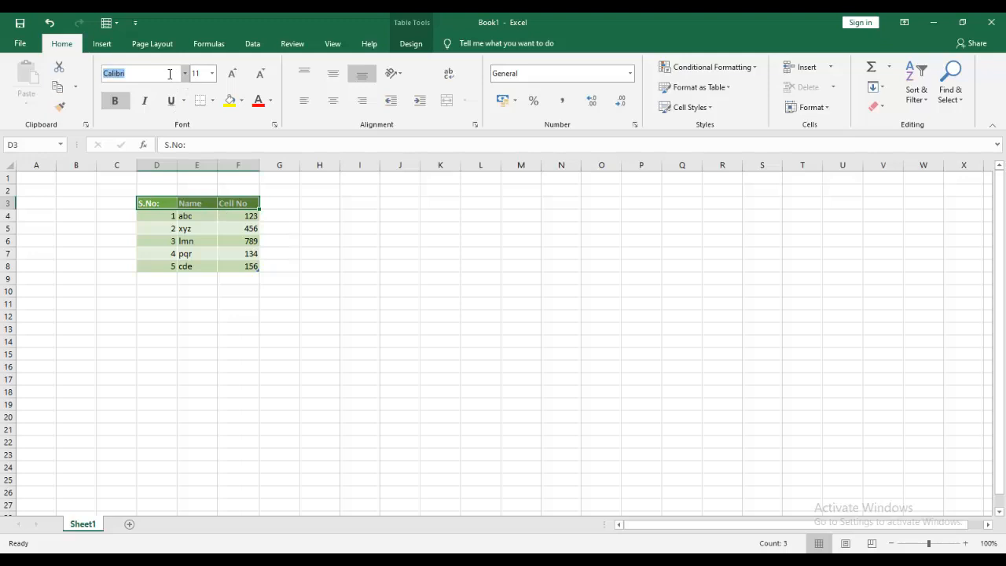
text(Georgia)
key(Tab)
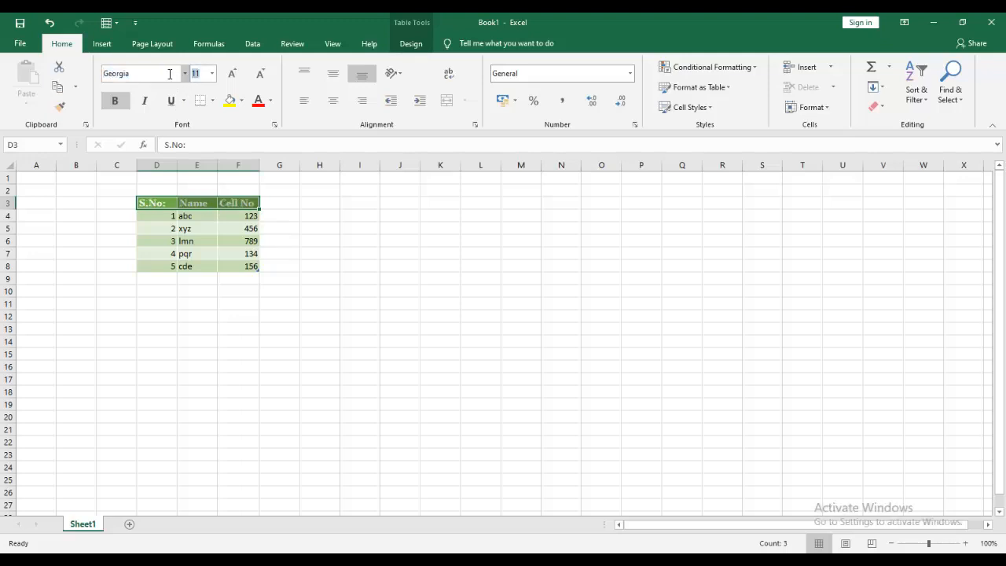
click(232, 73)
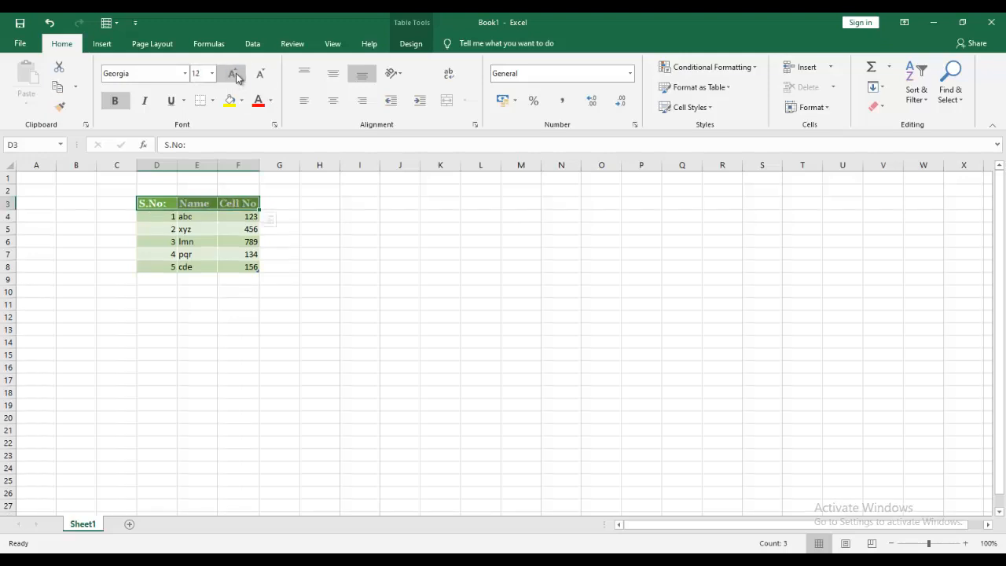
click(240, 244)
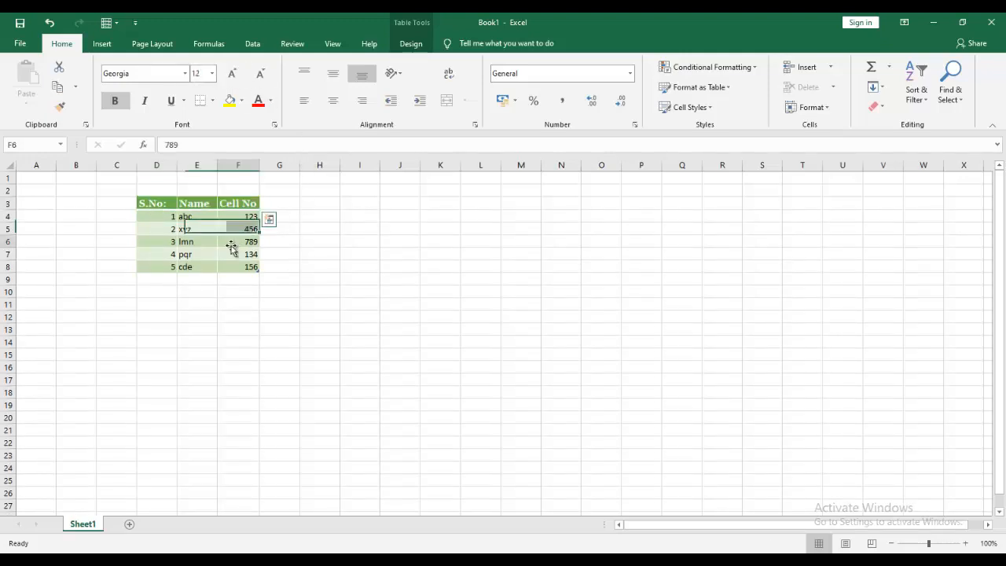
Set the font colour of the header cells D3:F3 to Automatic
drag(148, 205, 260, 267)
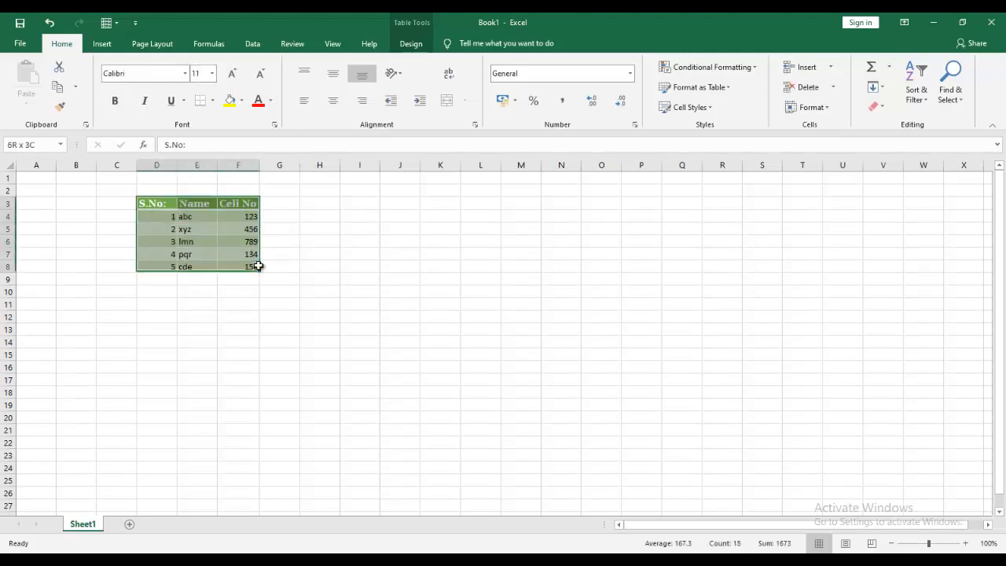
click(296, 244)
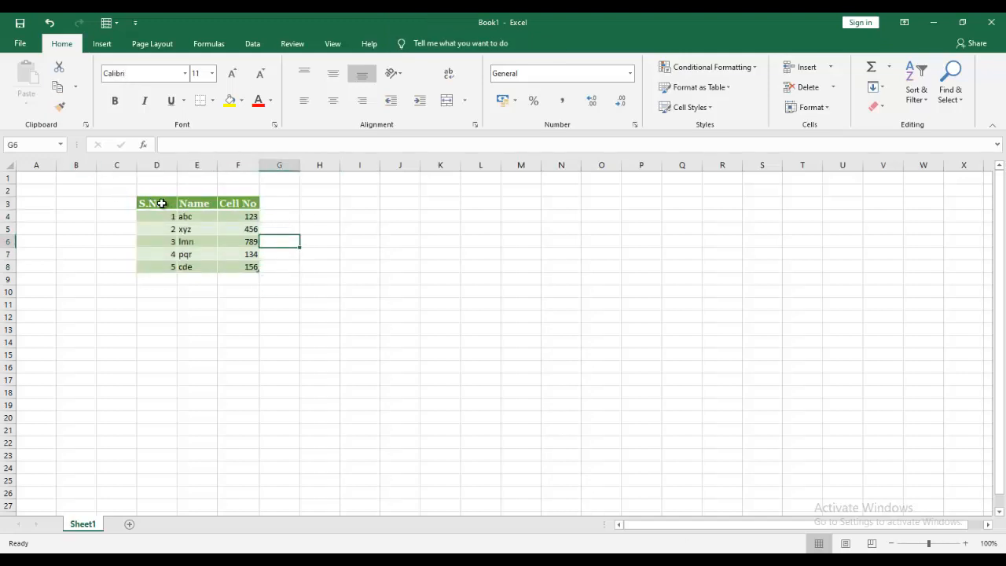
drag(164, 203, 236, 203)
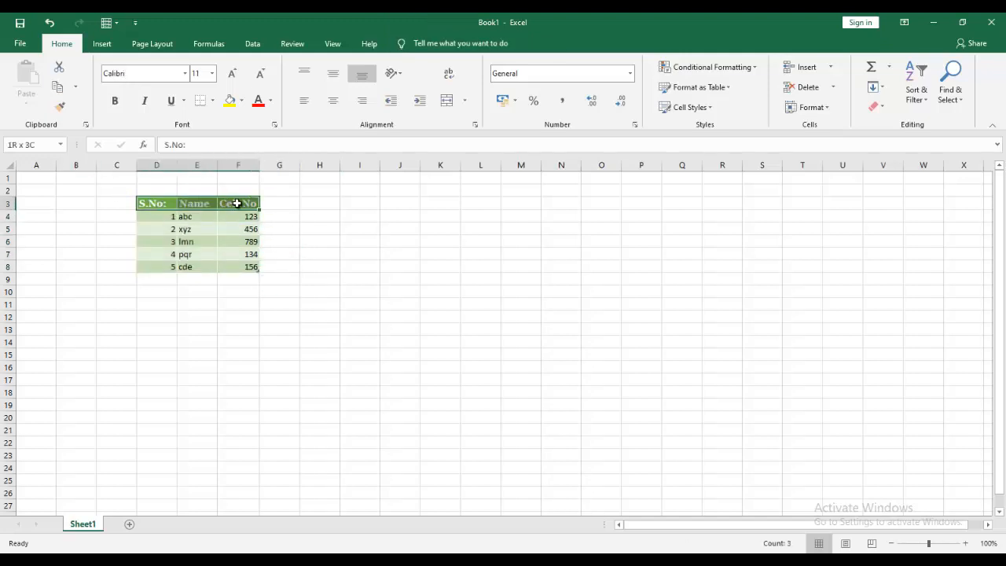
click(270, 101)
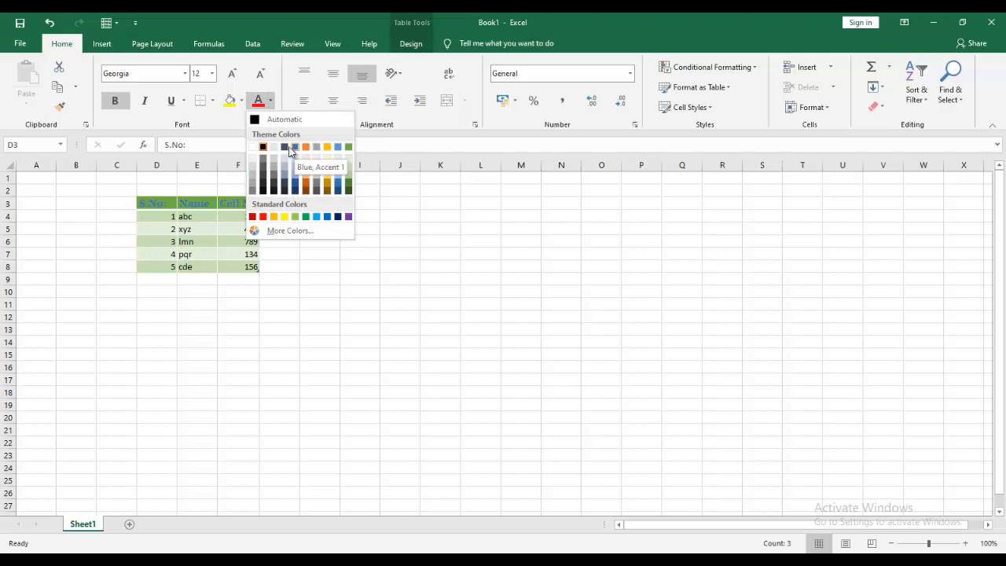
click(257, 120)
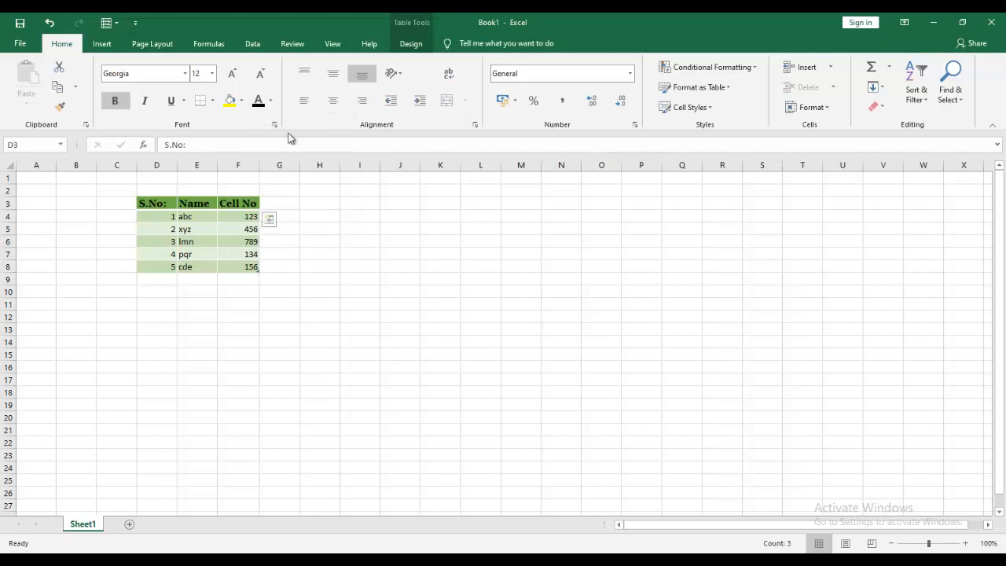
click(269, 265)
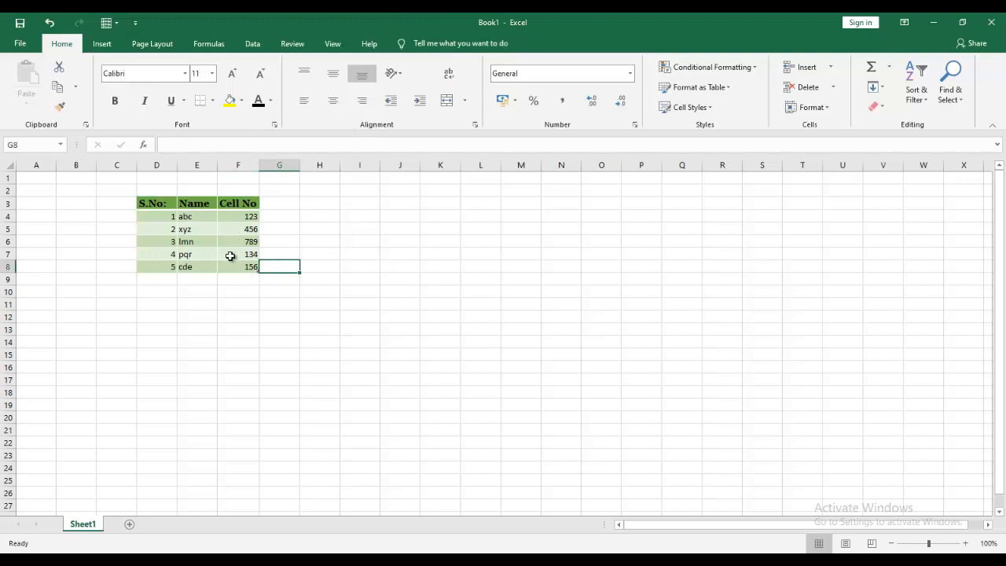
Insert the picture 11 from the device's Pictures folder into the worksheet
drag(156, 204, 247, 261)
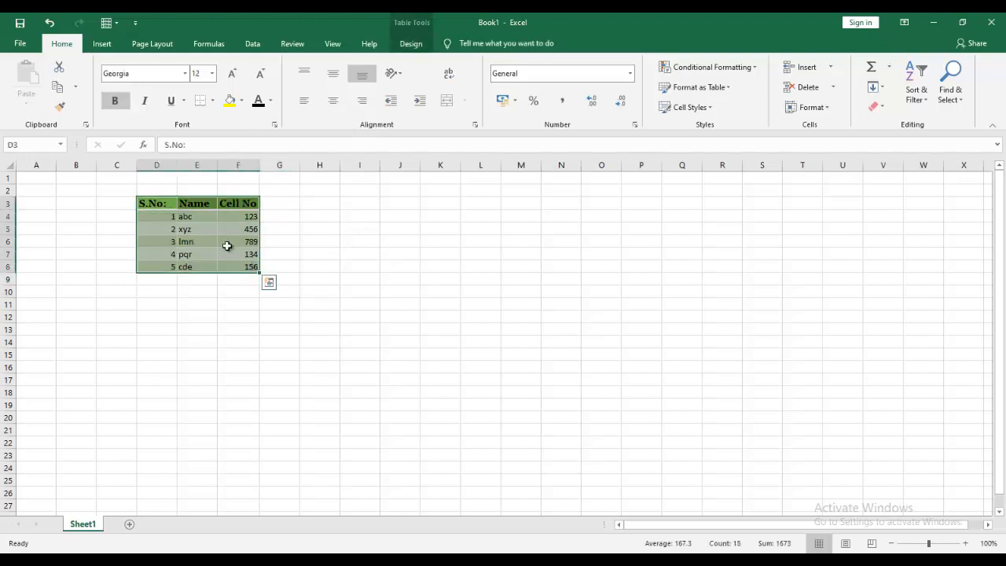
click(102, 43)
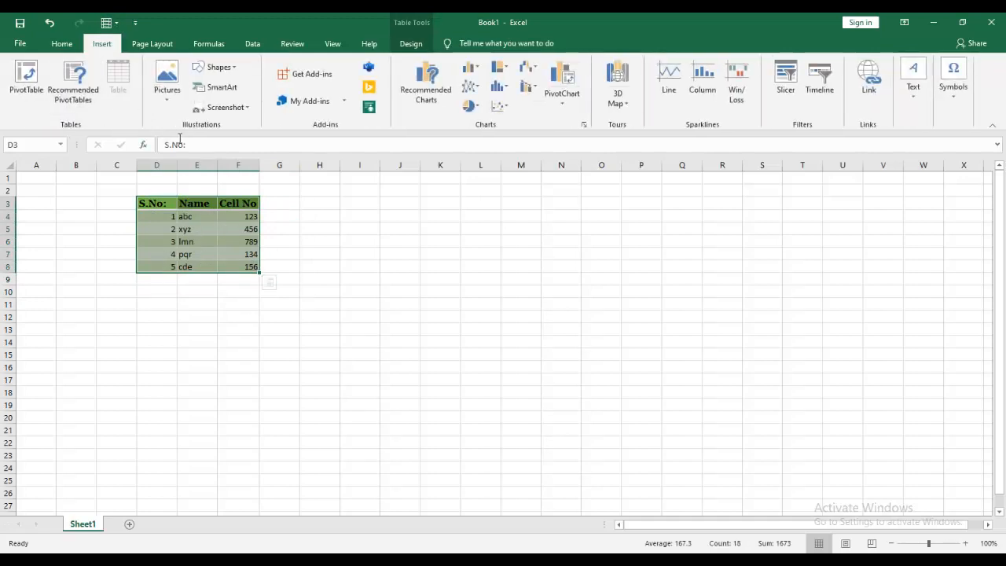
click(168, 102)
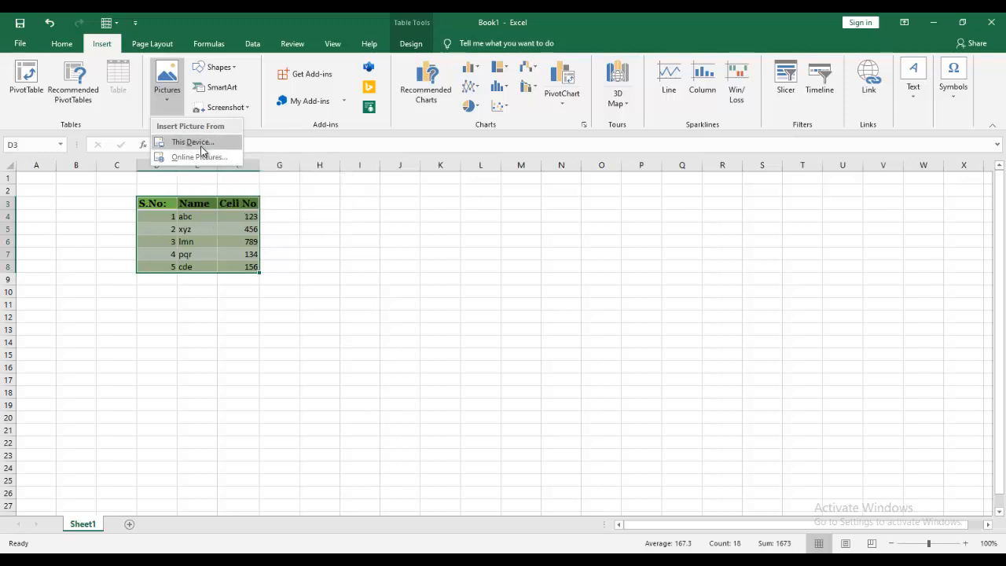
click(201, 145)
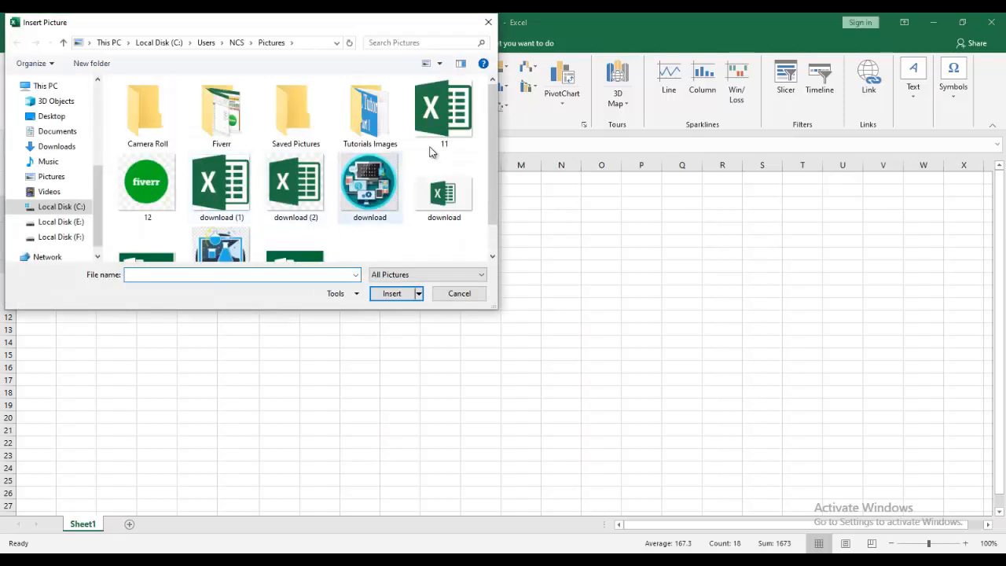
click(442, 112)
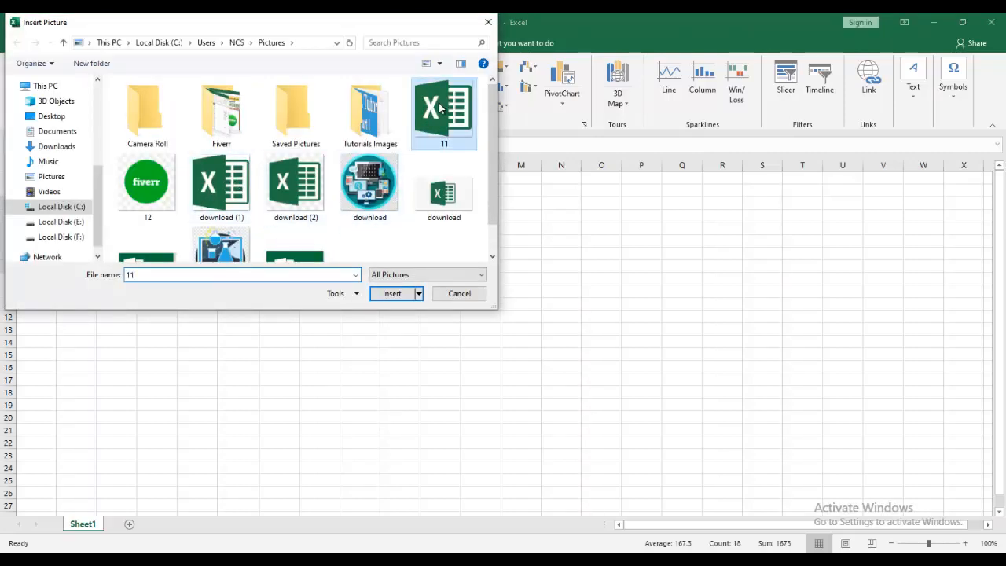
click(389, 293)
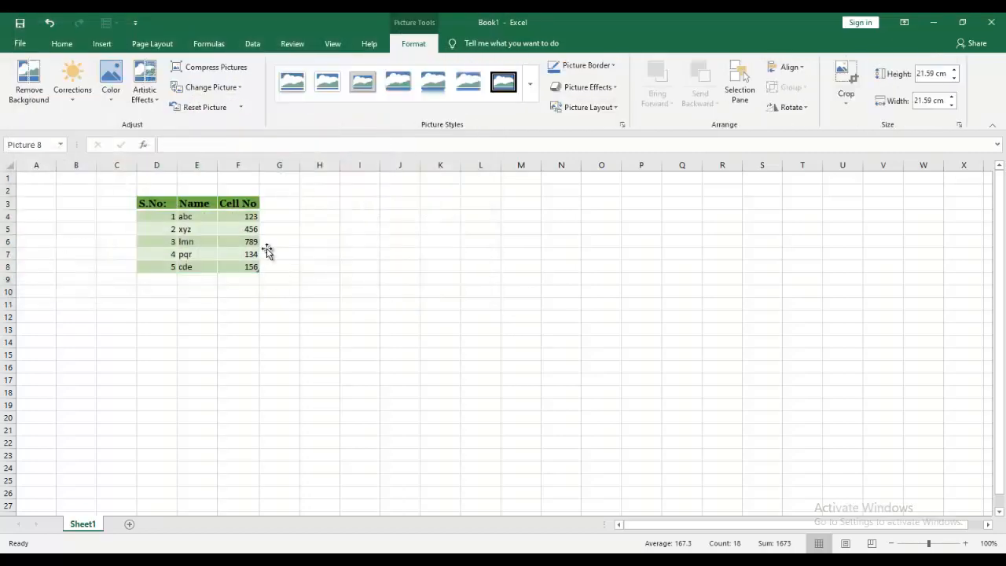
Shrink the inserted Excel logo picture to about 8.1 × 8.1 cm and place it over columns K to O, rows 4 to 19
drag(444, 312, 574, 301)
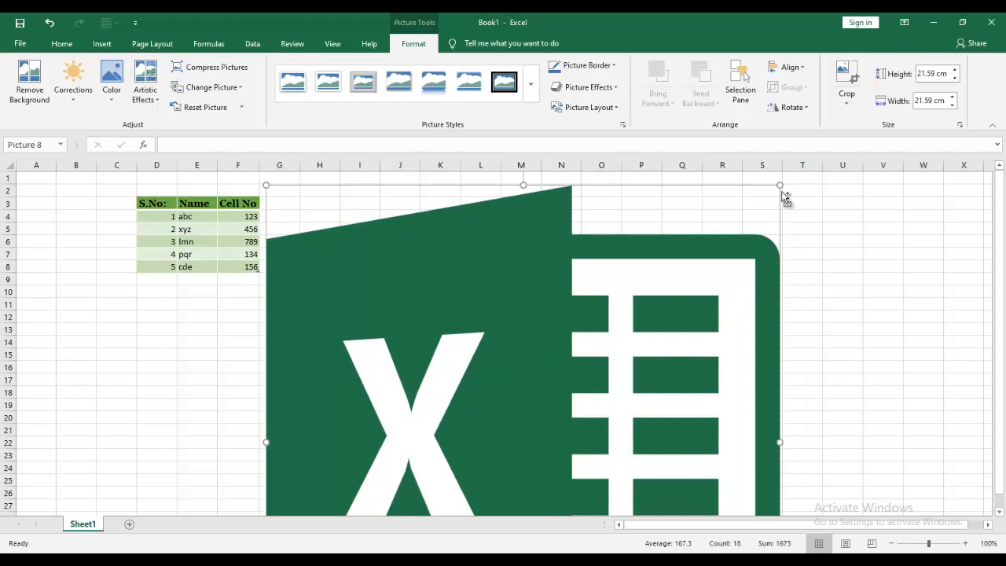
drag(764, 206, 633, 344)
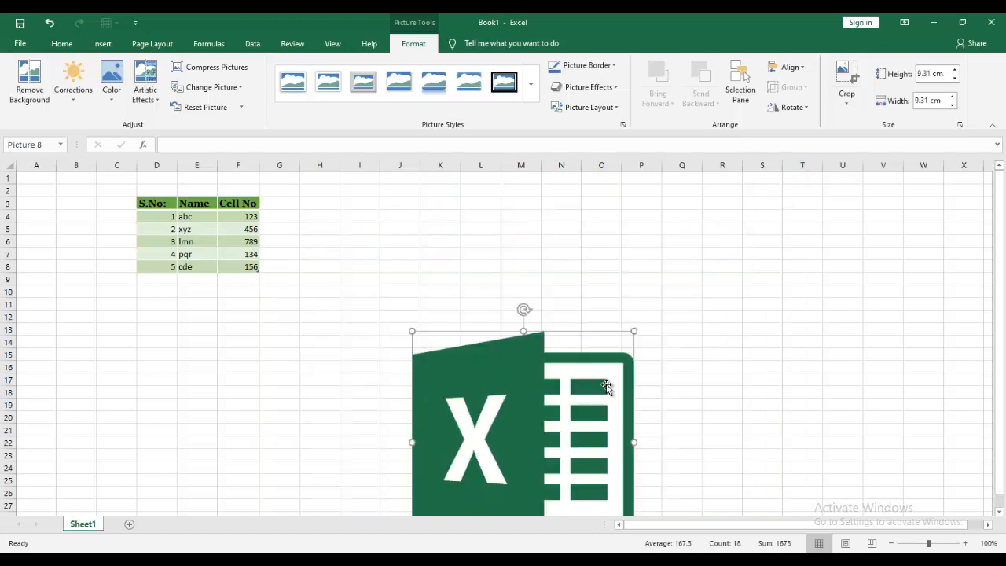
drag(572, 384, 571, 266)
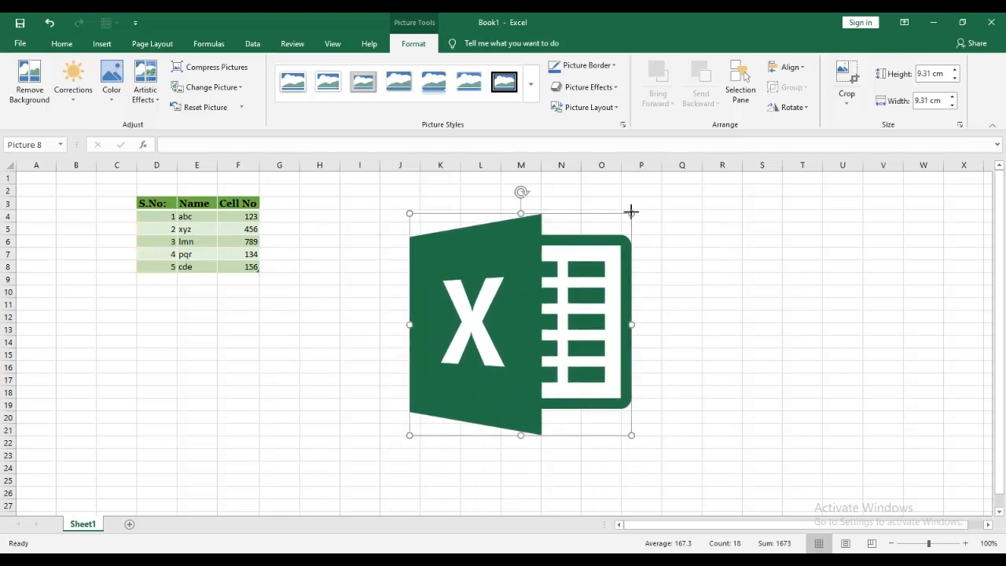
drag(629, 212, 617, 276)
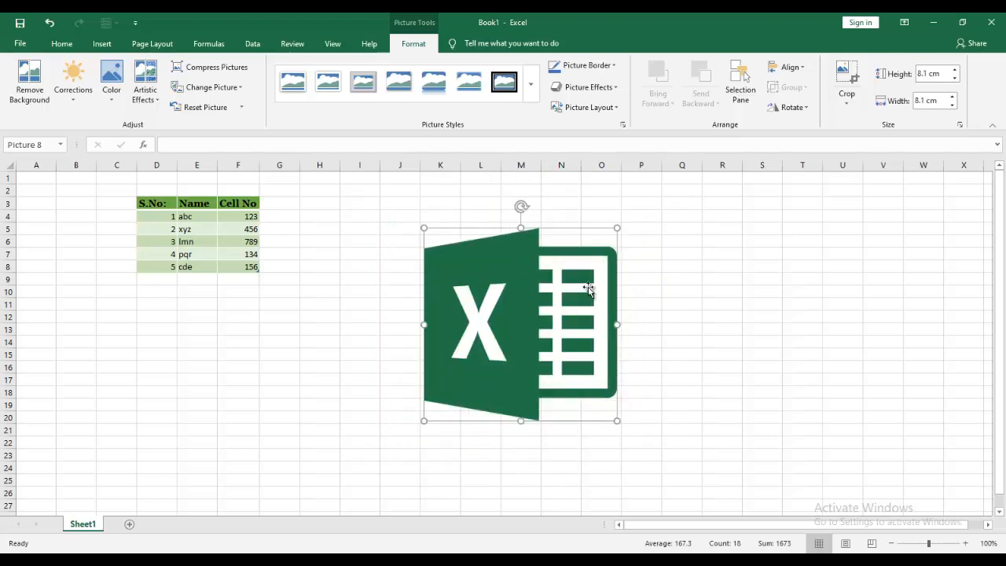
drag(522, 301, 647, 256)
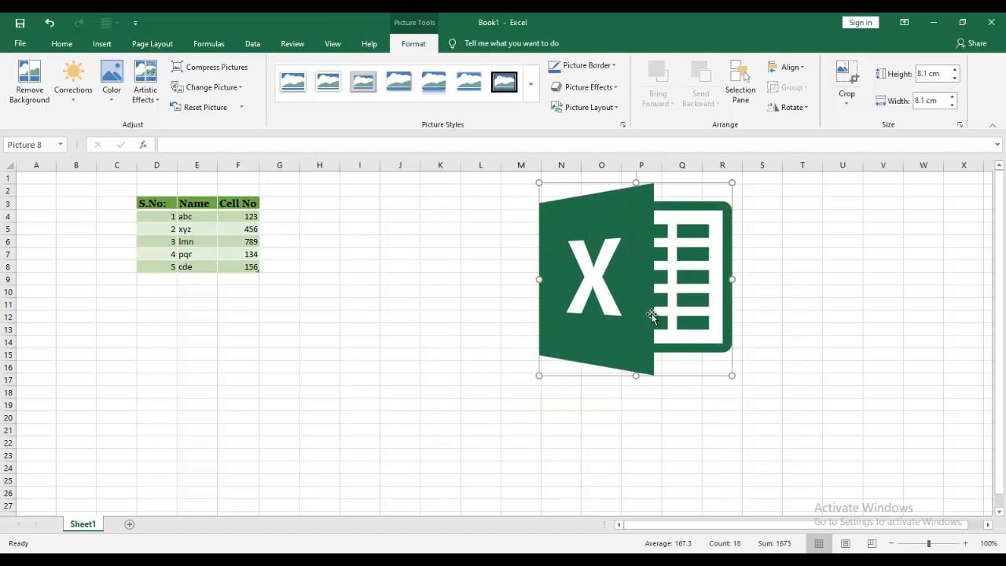
drag(634, 257, 530, 293)
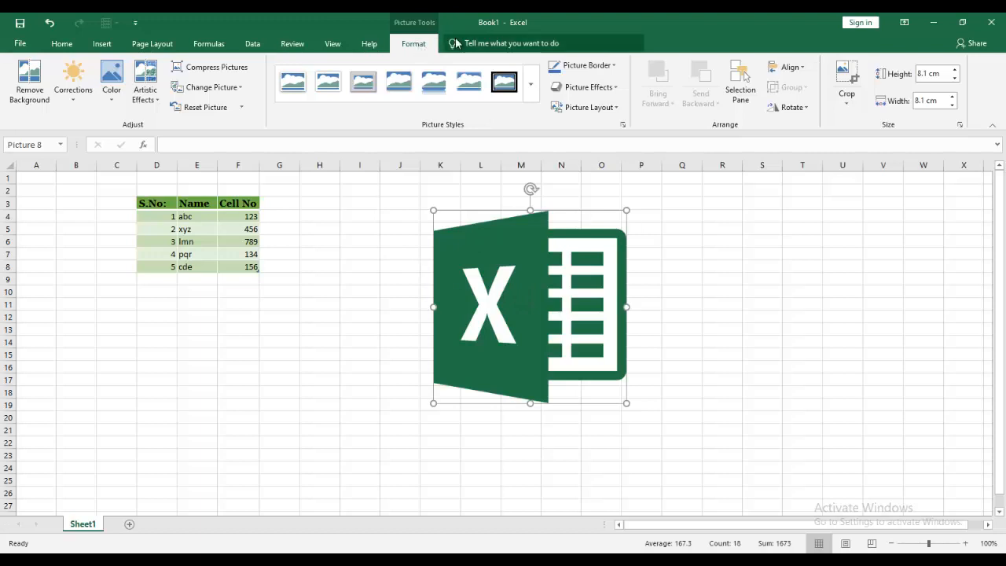
Apply the sixth picture style in the gallery's second row, a soft shadow without a frame, to the Excel logo picture
click(375, 253)
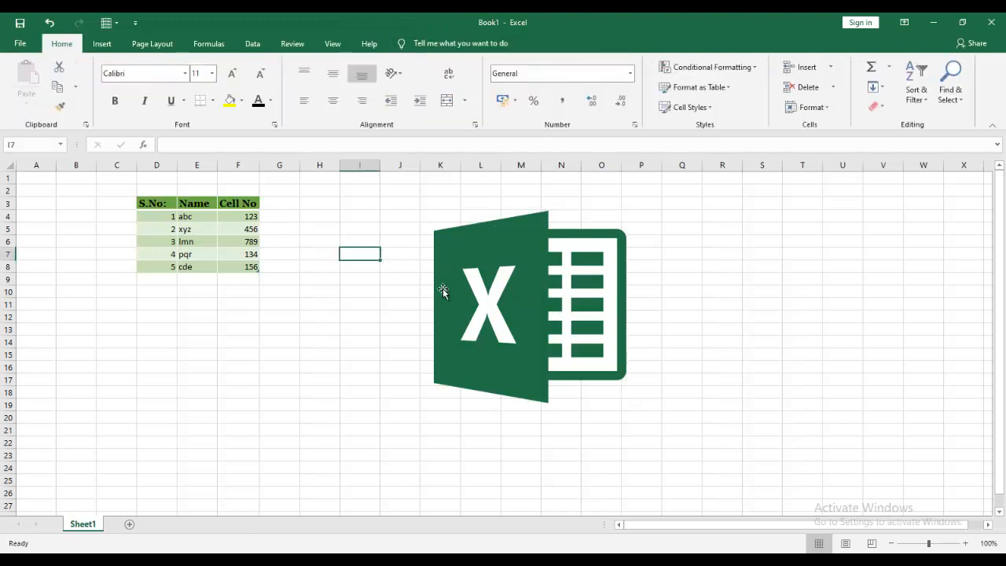
click(516, 271)
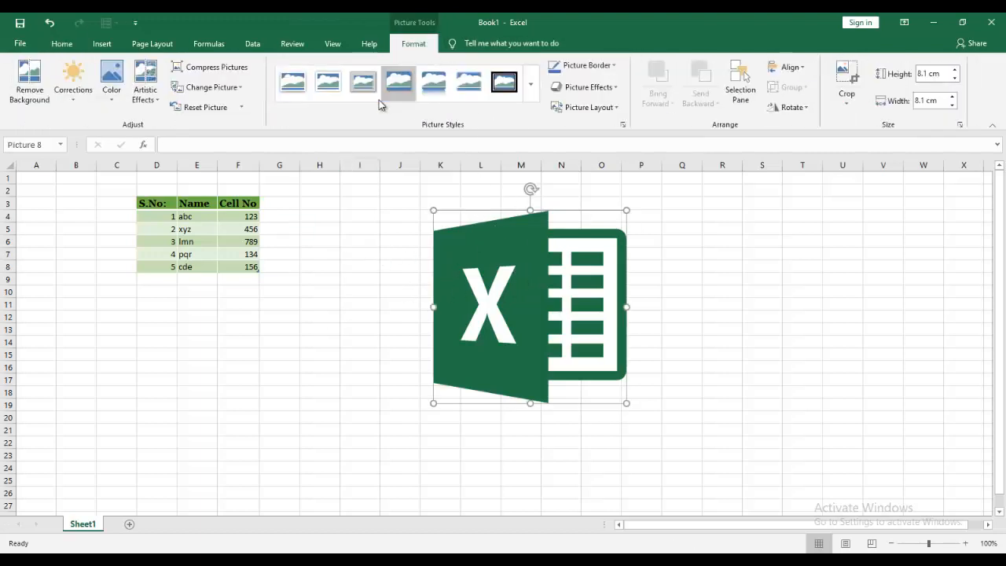
click(531, 85)
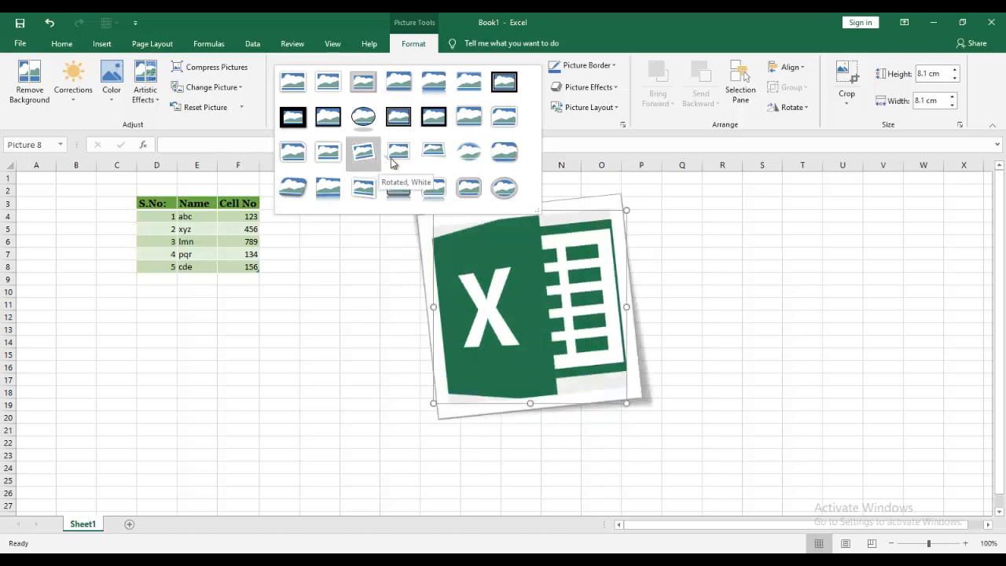
click(471, 122)
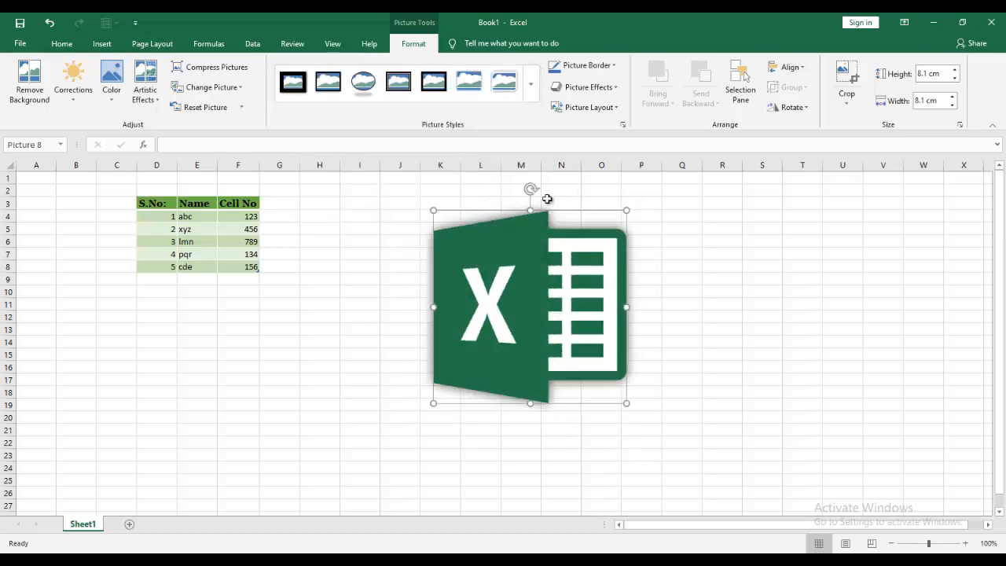
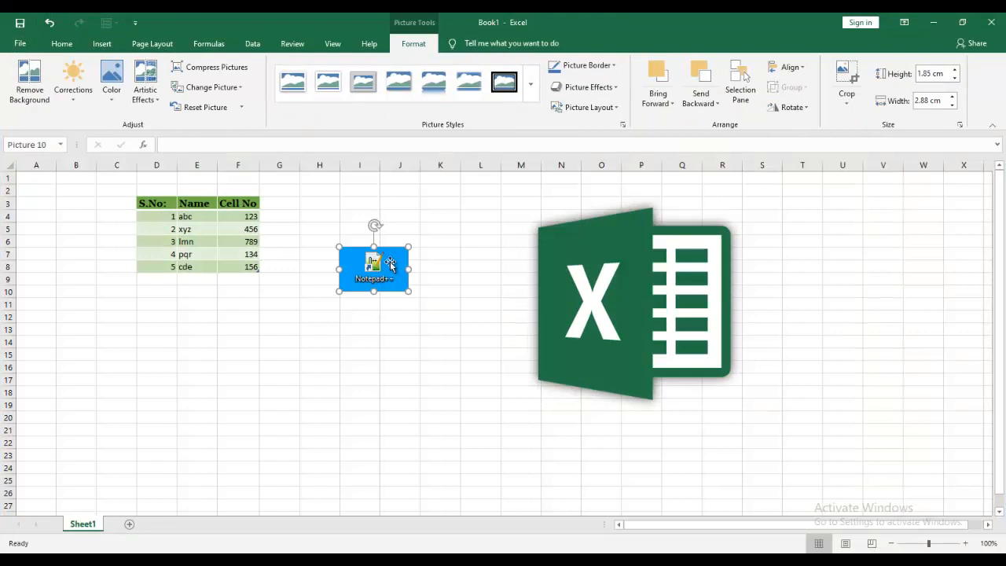
Give the Notepad++ picture the same soft-shadow picture style as the logo and place it over columns I and J, rows 5 to 8
drag(376, 271, 428, 228)
click(470, 333)
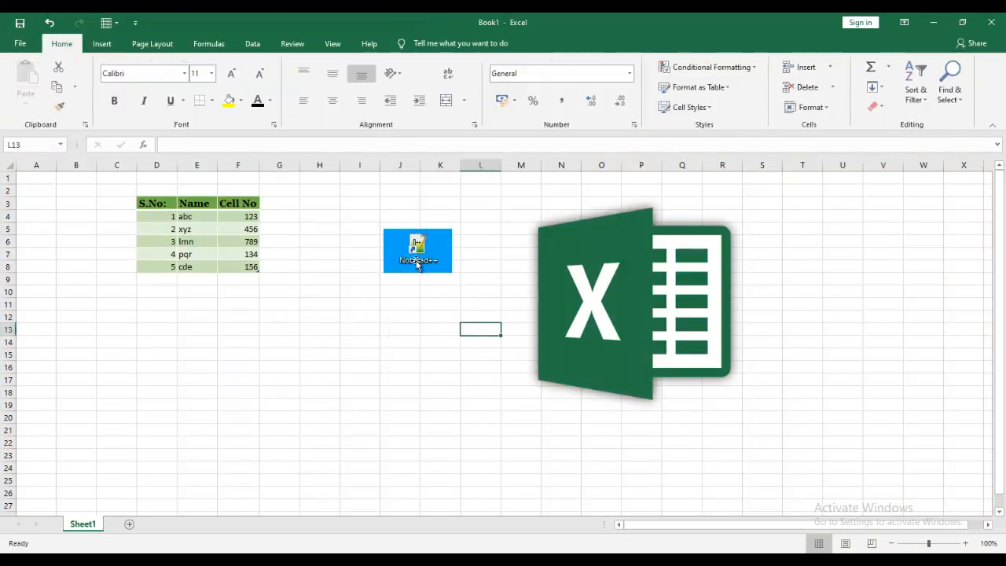
double_click(417, 254)
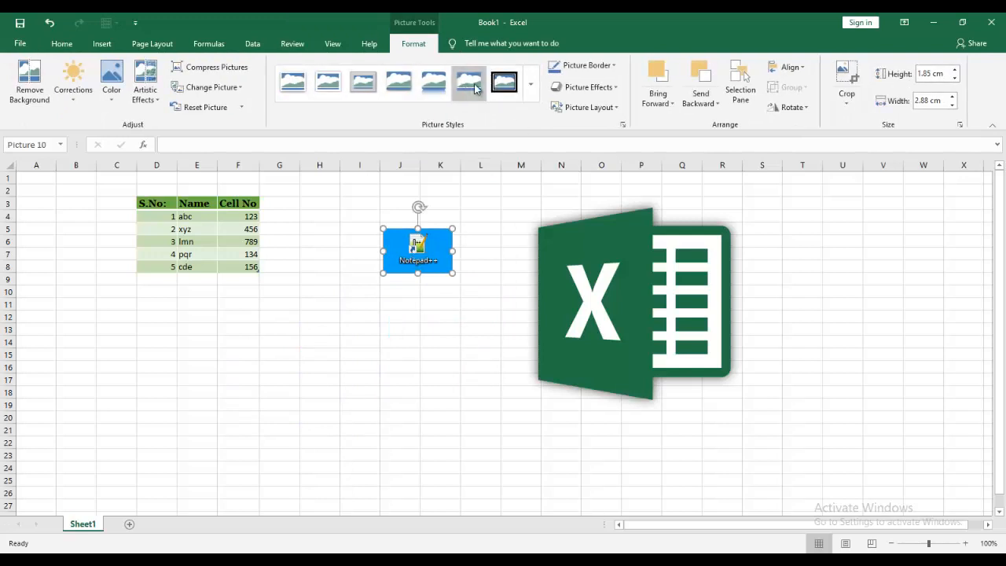
click(532, 85)
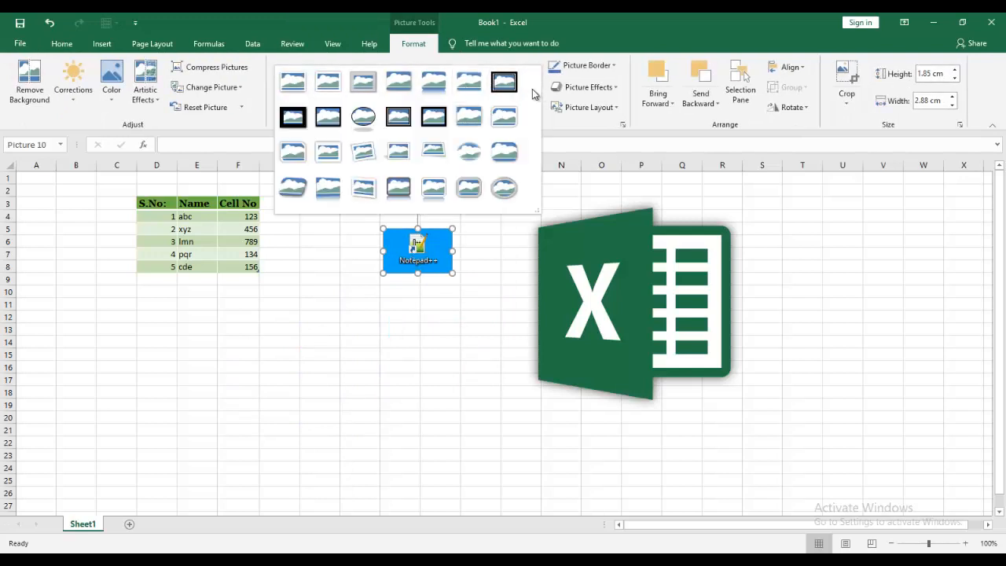
click(470, 118)
click(444, 328)
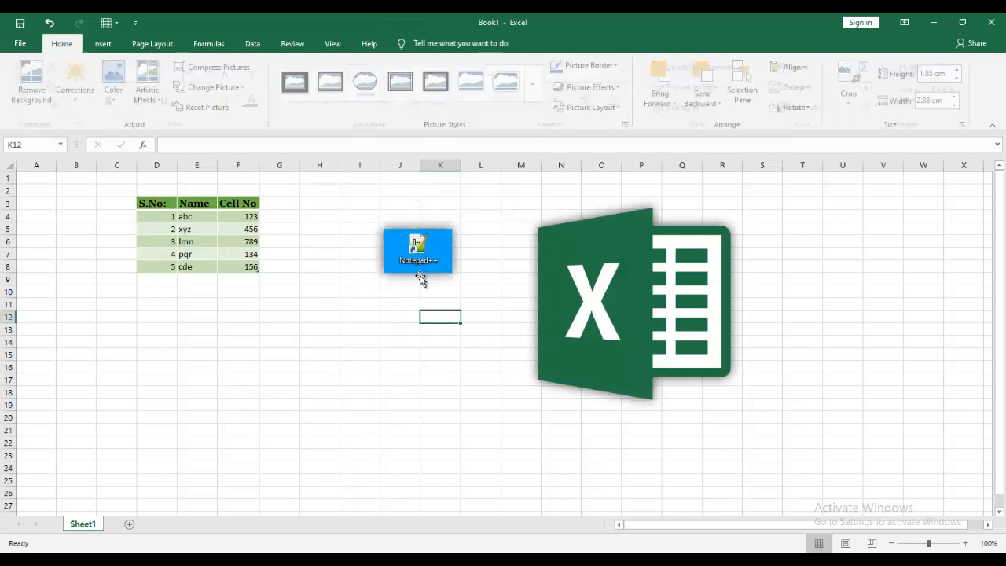
click(419, 242)
drag(419, 242, 378, 245)
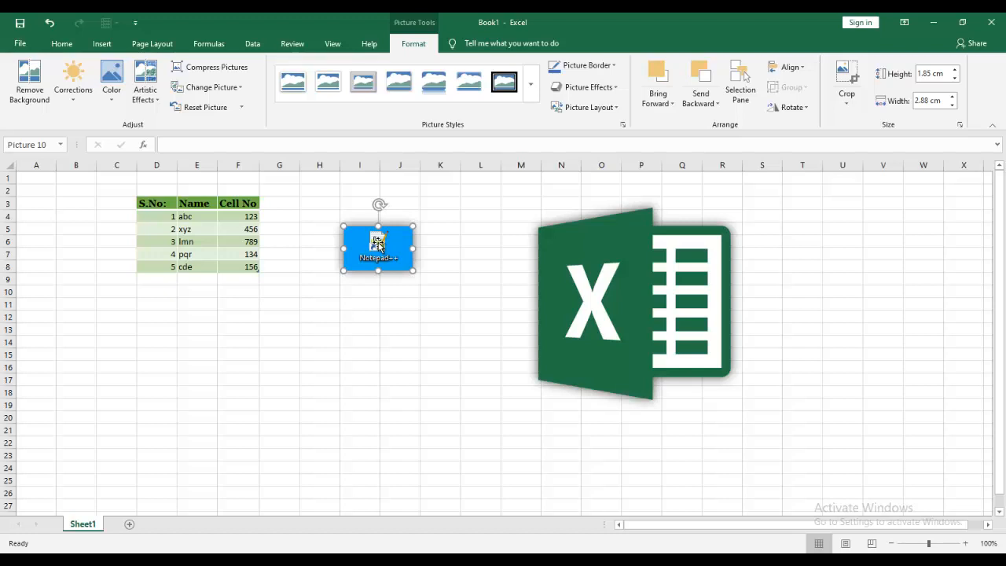
Draw an oval speech bubble callout about 6.3 cm high and 8.68 cm wide and place it just below the Notepad++ picture
click(101, 43)
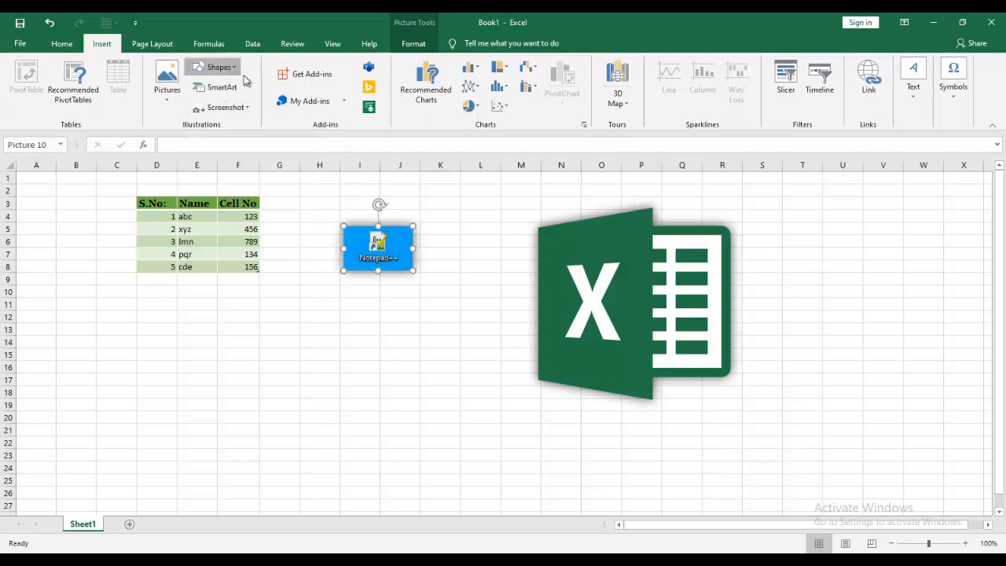
click(217, 67)
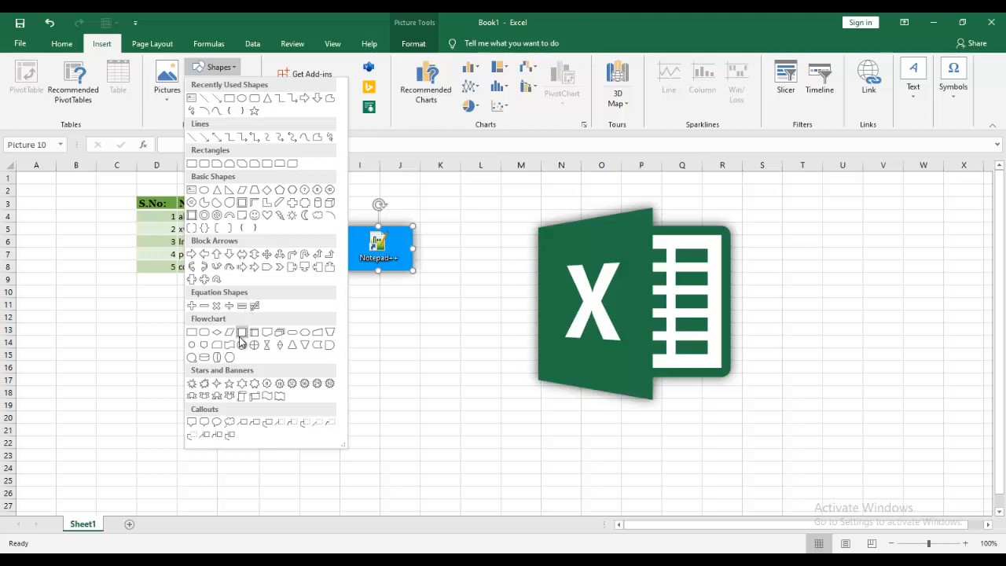
click(218, 423)
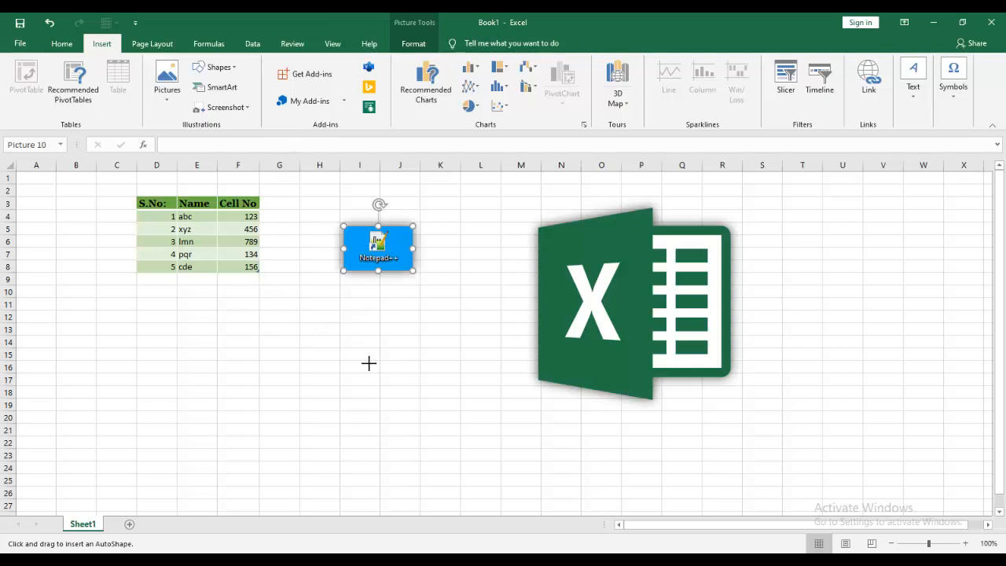
mouse_move(298, 330)
mouse_down()
mouse_move(436, 442)
mouse_move(571, 505)
mouse_move(471, 495)
mouse_move(452, 484)
mouse_move(472, 472)
mouse_move(504, 481)
mouse_up()
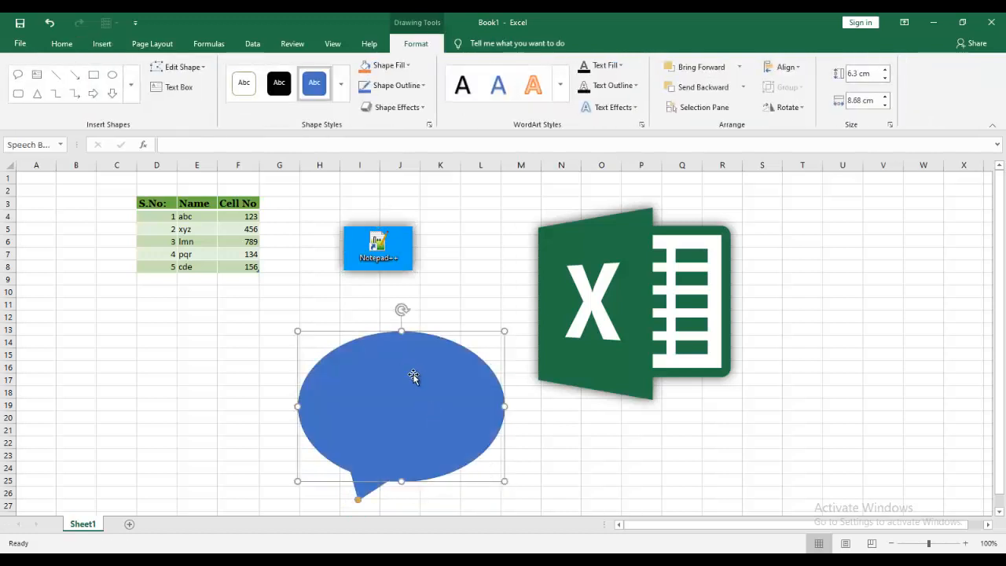
mouse_move(411, 375)
mouse_down()
mouse_move(278, 350)
mouse_move(410, 301)
mouse_move(381, 338)
mouse_up()
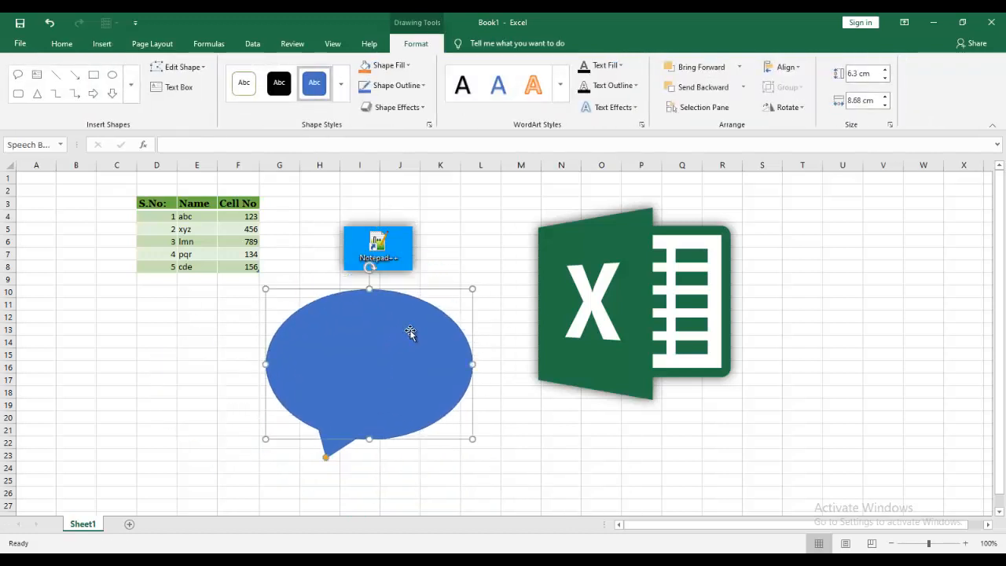
Apply the solid orange theme style from the second row to the speech bubble and move it beside the Excel logo over columns S to W
click(340, 85)
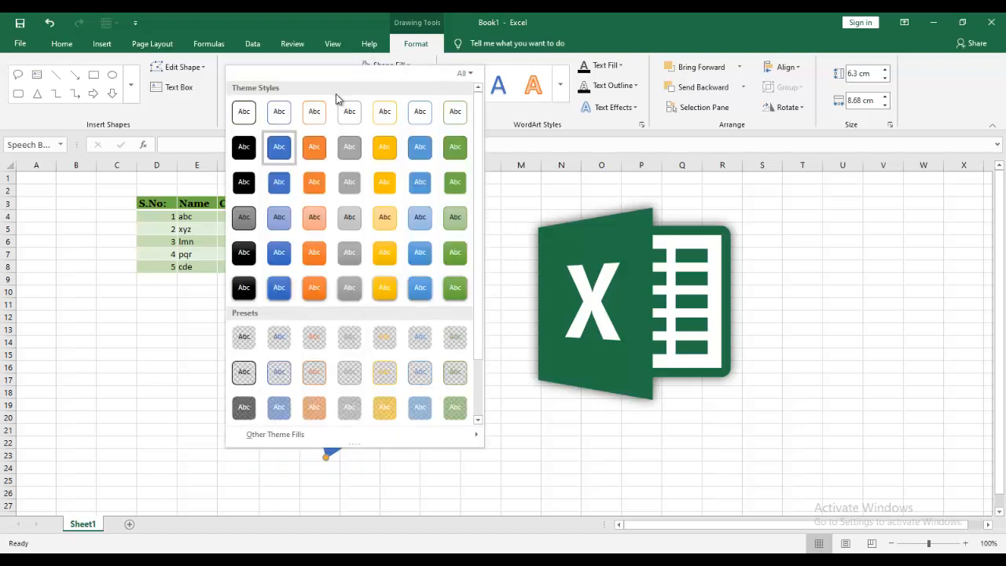
click(314, 151)
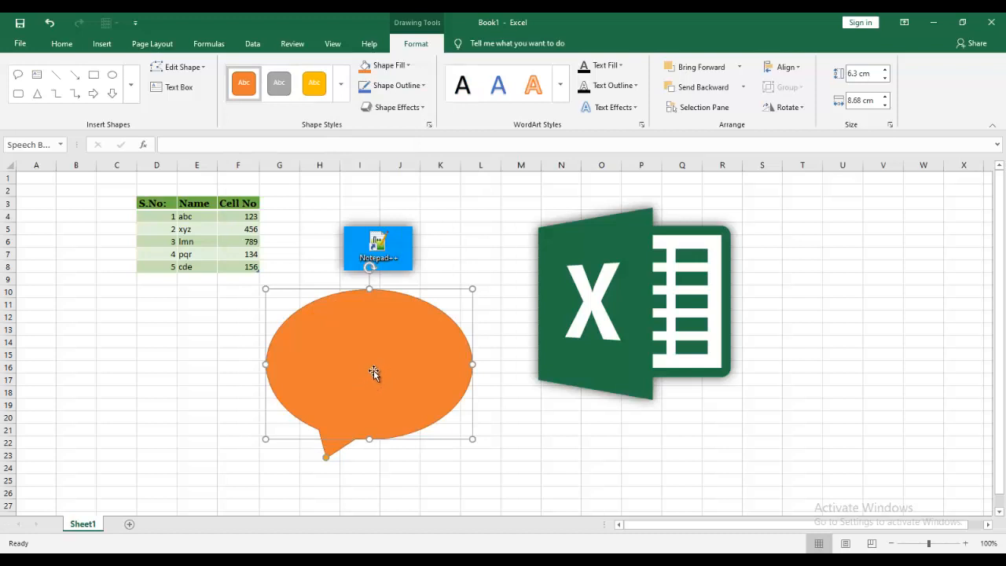
drag(372, 361, 832, 249)
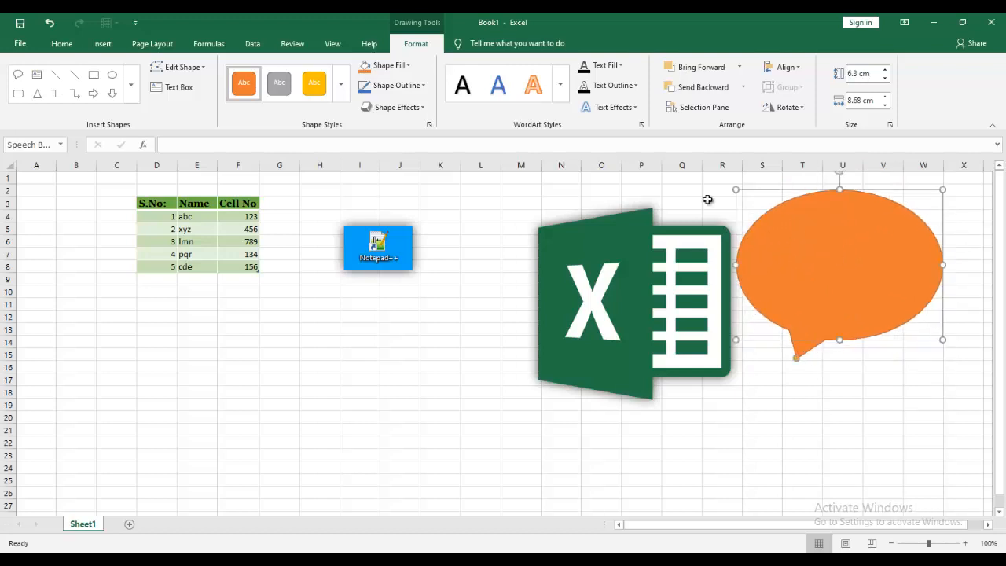
Change the orange speech bubble into a teardrop, rotated nearly upside down and placed over the Excel logo picture
click(202, 69)
mouse_move(202, 90)
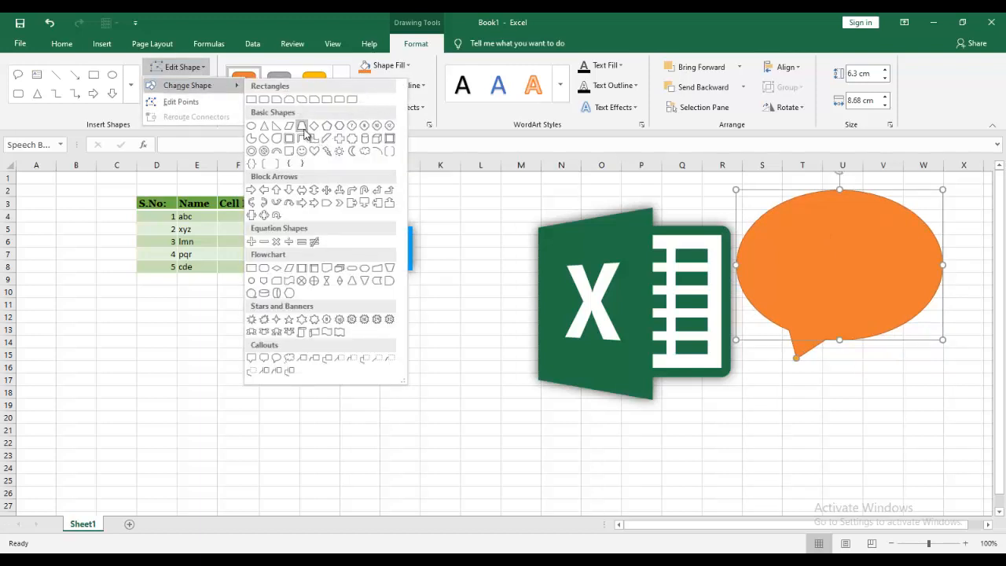
click(280, 144)
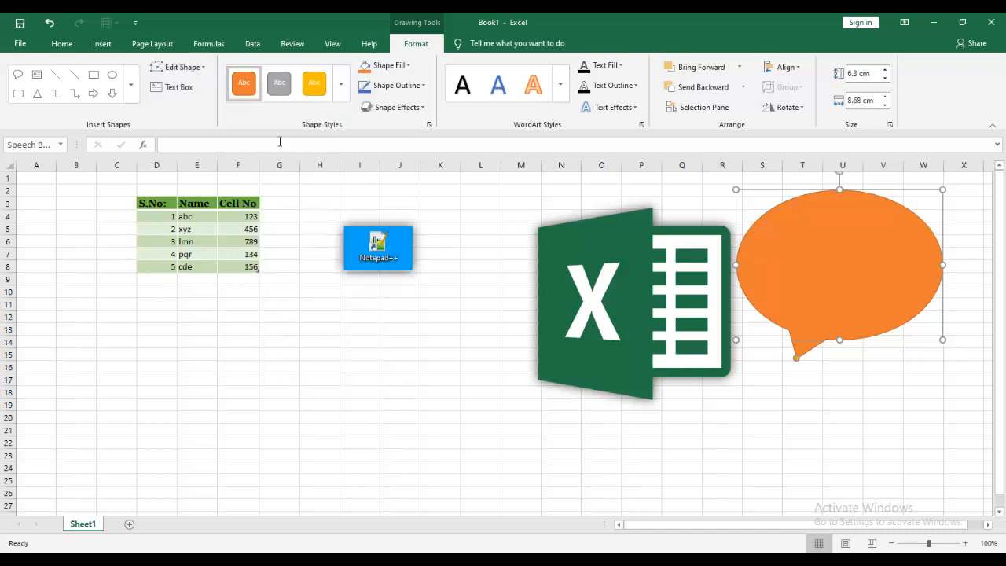
drag(885, 257, 331, 371)
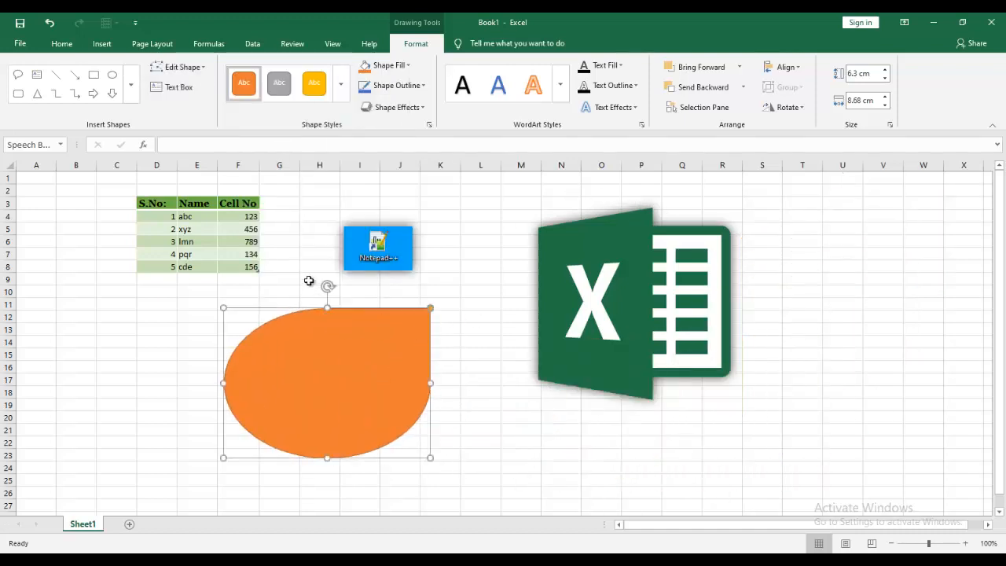
drag(326, 283, 615, 288)
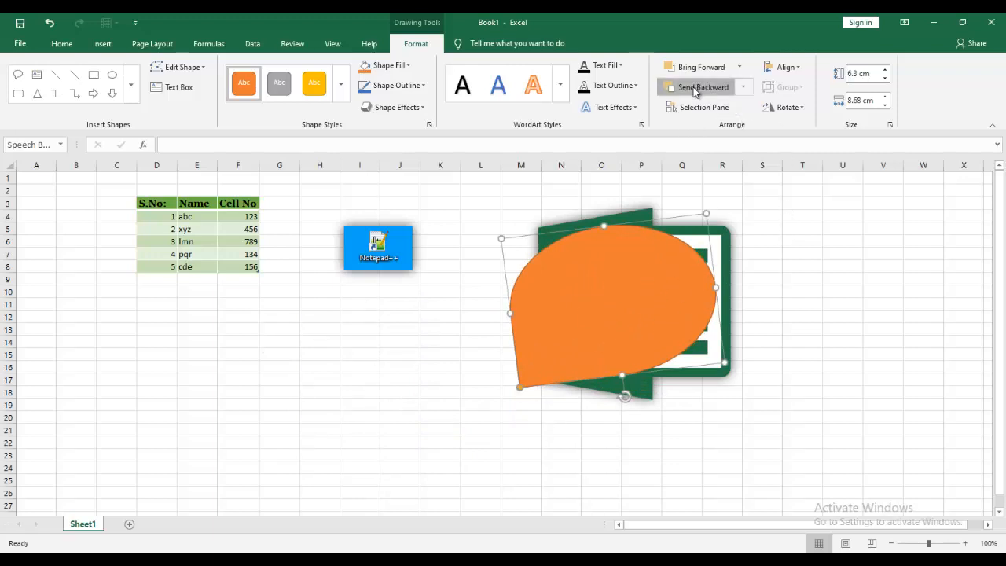
Send the orange teardrop backward behind the Excel logo picture and bring it forward again
click(746, 87)
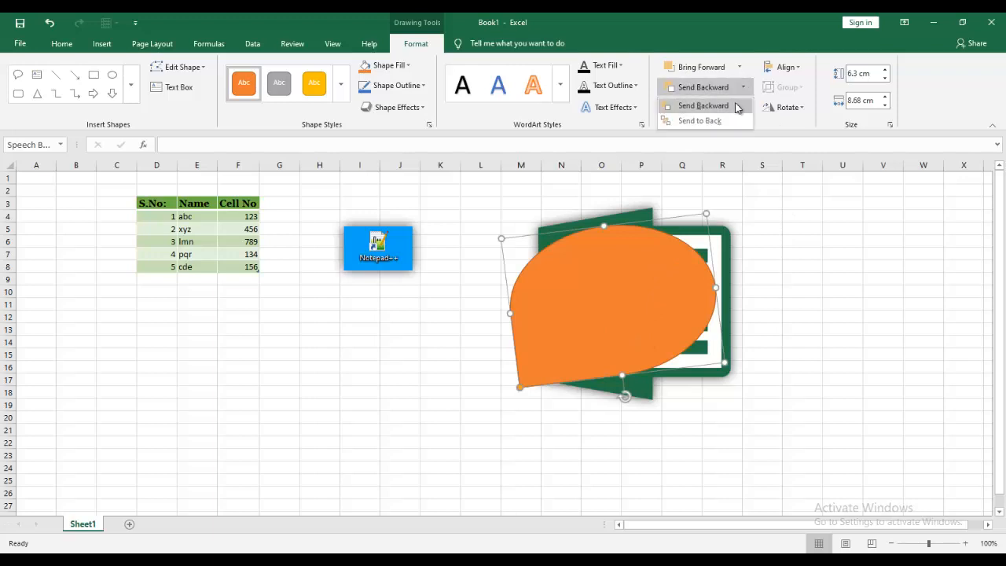
click(724, 106)
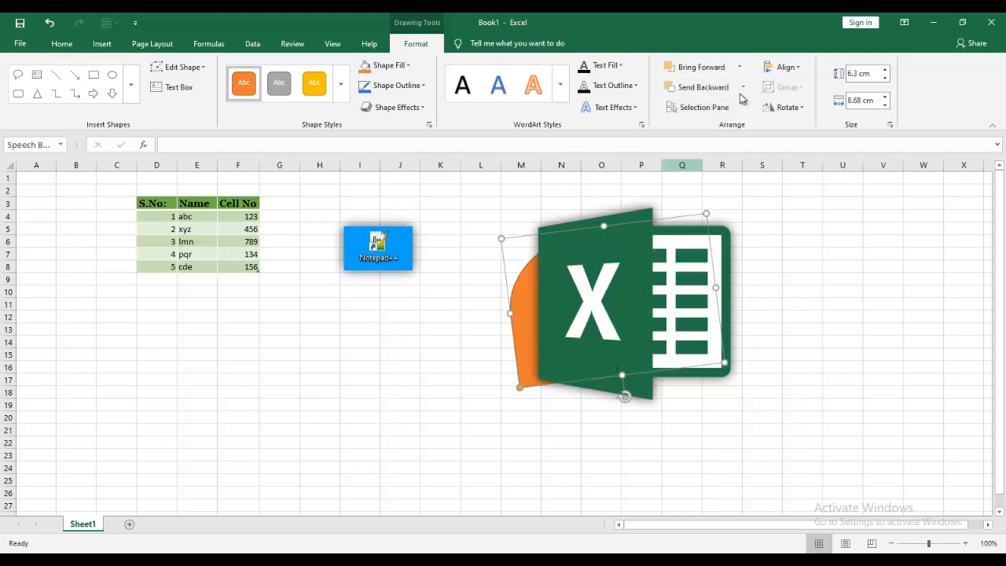
click(705, 68)
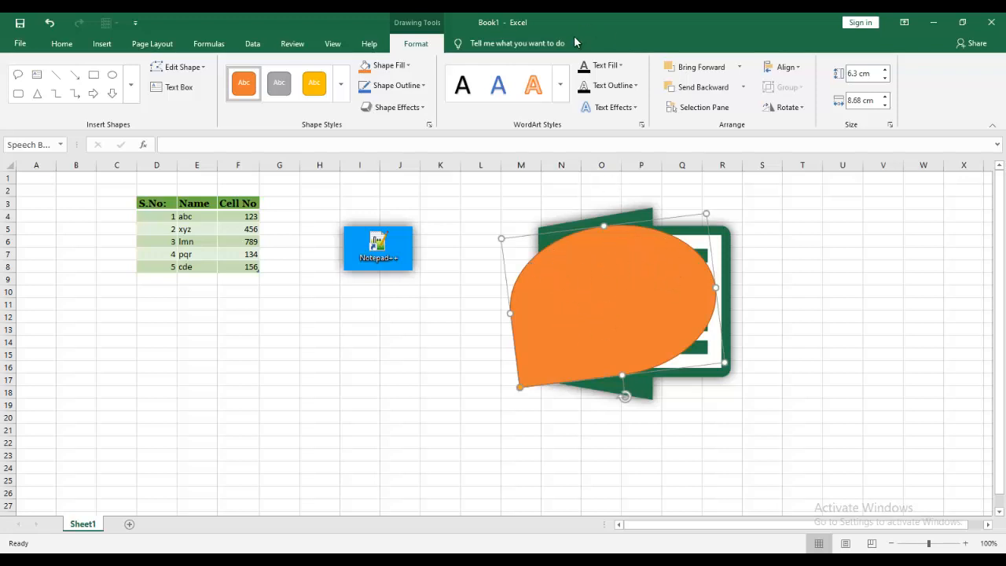
Set the teardrop's text fill to the blue theme colour and move the shape partly off the Excel logo, over columns K to P
click(619, 66)
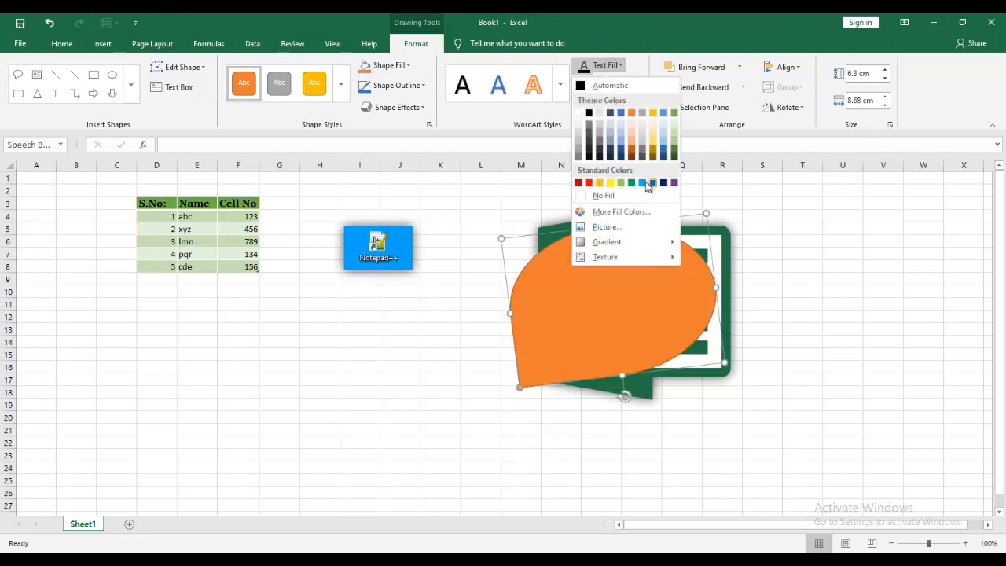
click(600, 183)
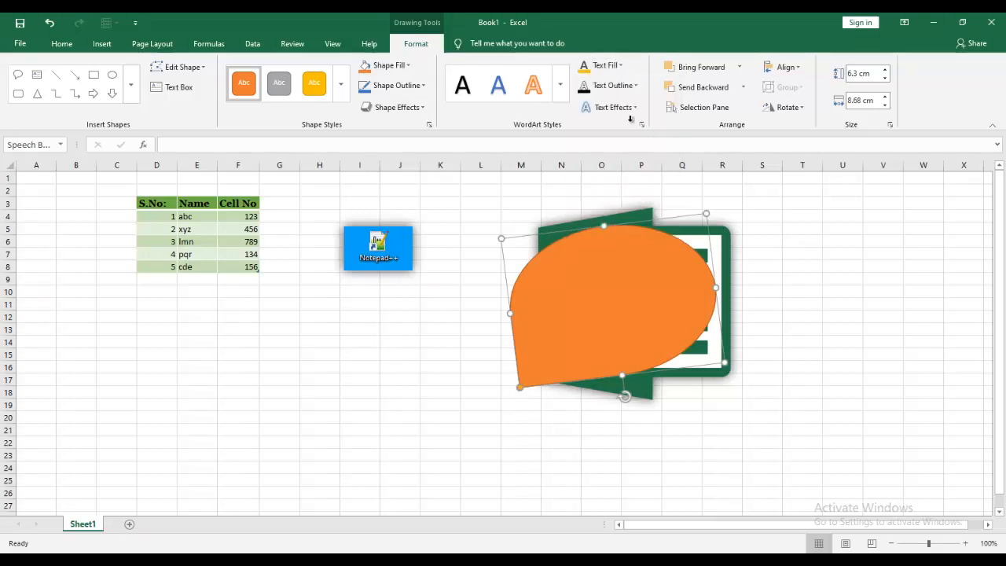
click(619, 66)
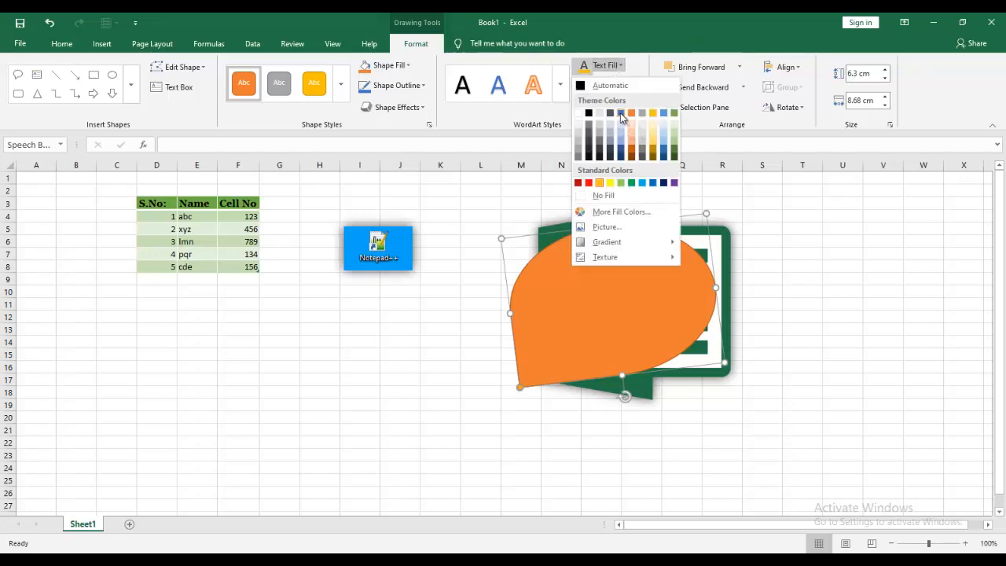
click(621, 113)
drag(596, 283, 511, 327)
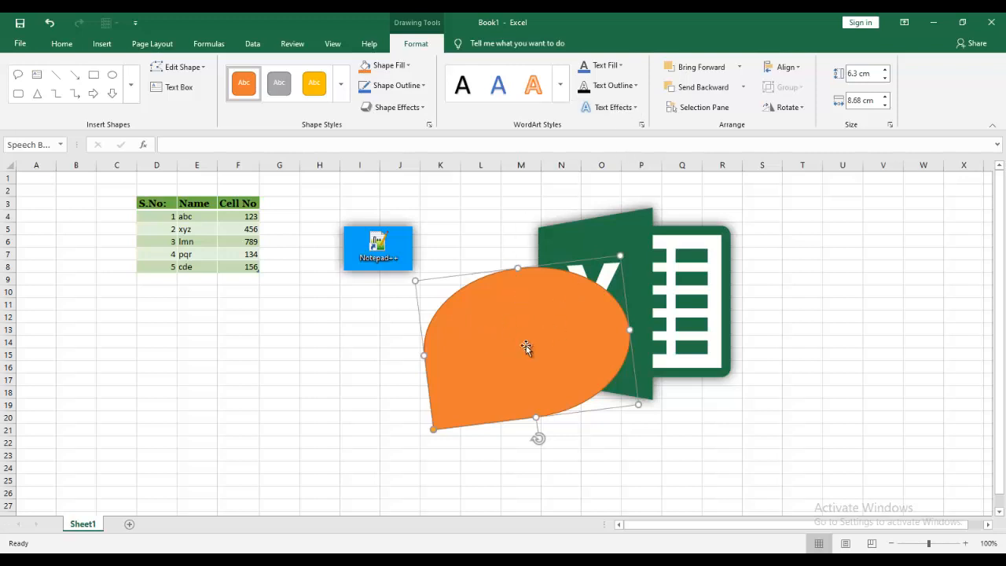
Draw a text box on the orange teardrop and enter the sample text "fhasjkhfjkshdajkcvn" in it
click(182, 90)
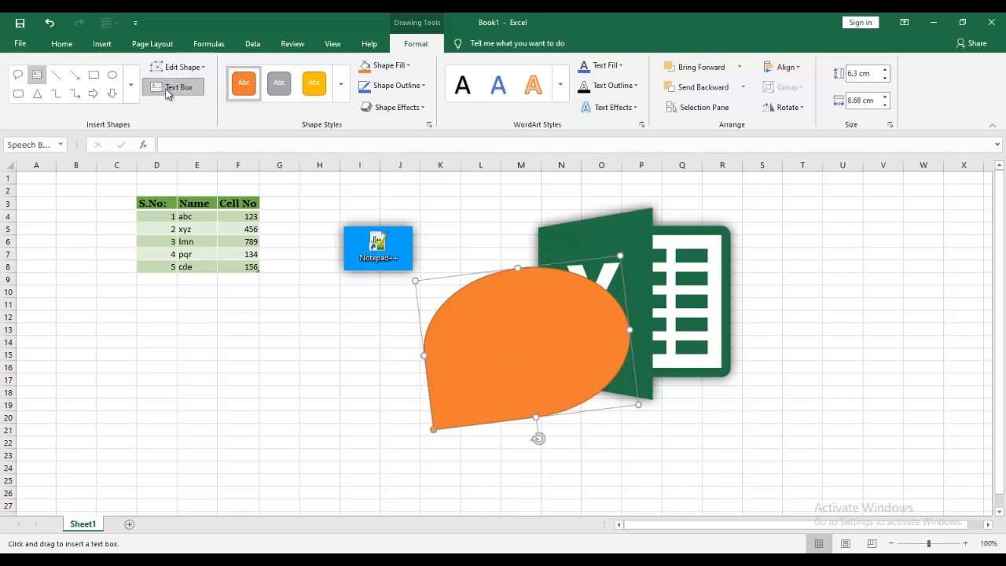
click(476, 292)
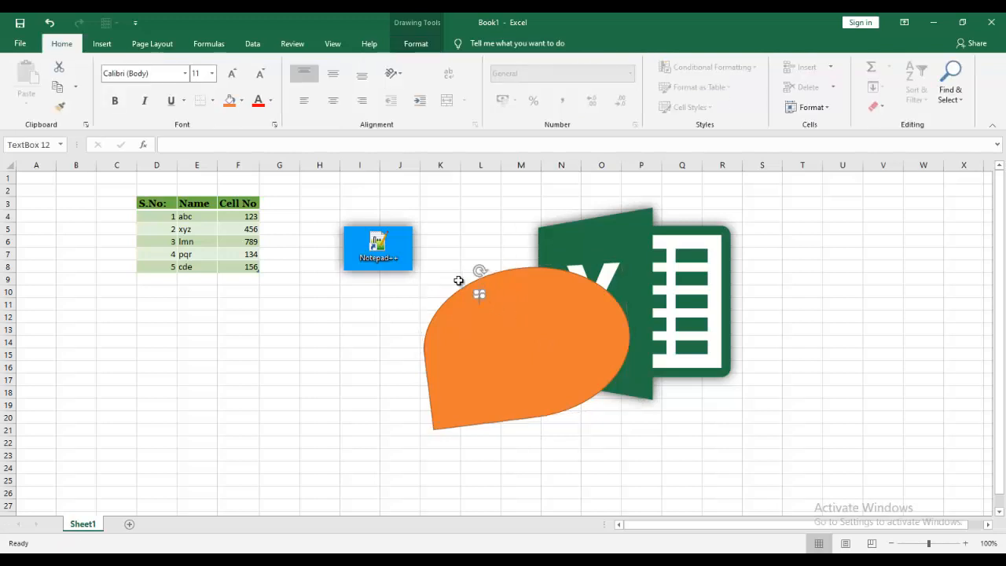
drag(481, 294, 578, 385)
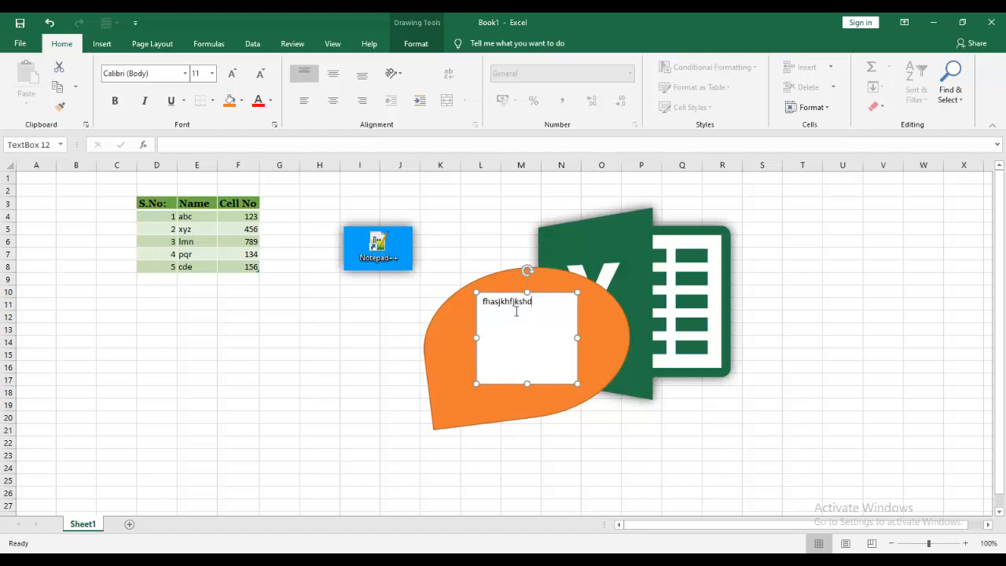
key(BackSpace)
click(574, 264)
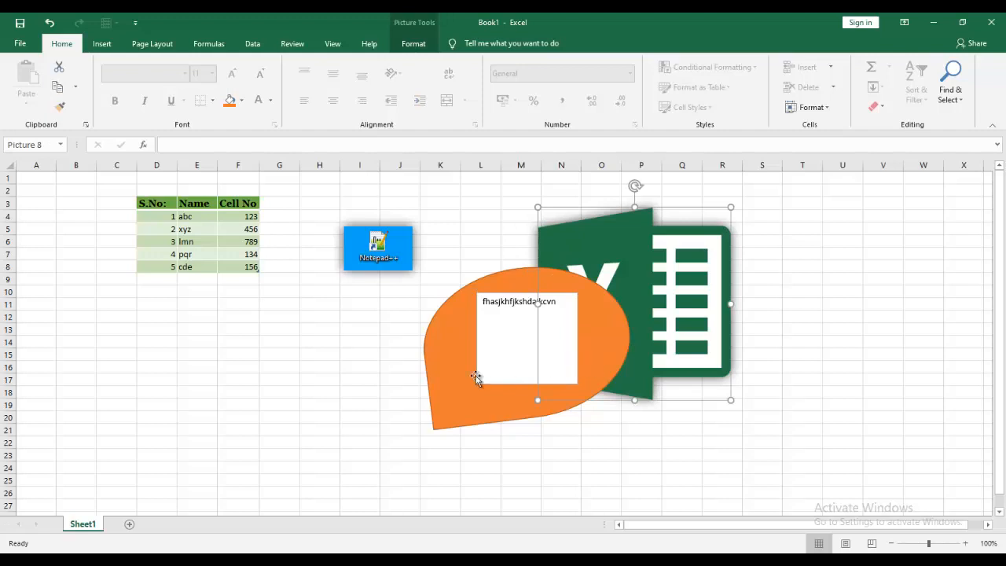
click(460, 415)
click(498, 370)
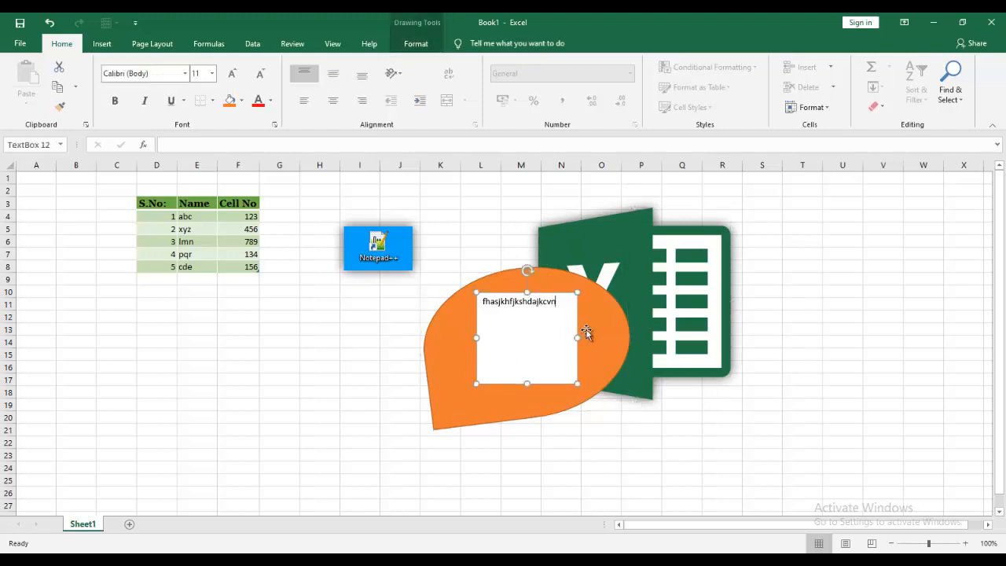
Shift the teardrop slightly, move the text box off it to below the table and delete the text box
drag(623, 335, 583, 332)
click(572, 339)
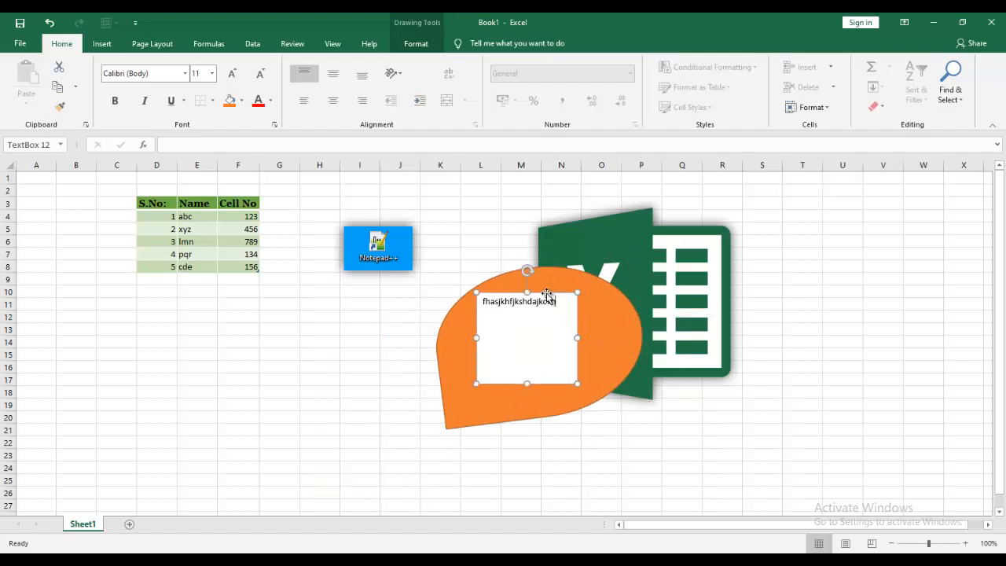
drag(547, 294, 241, 341)
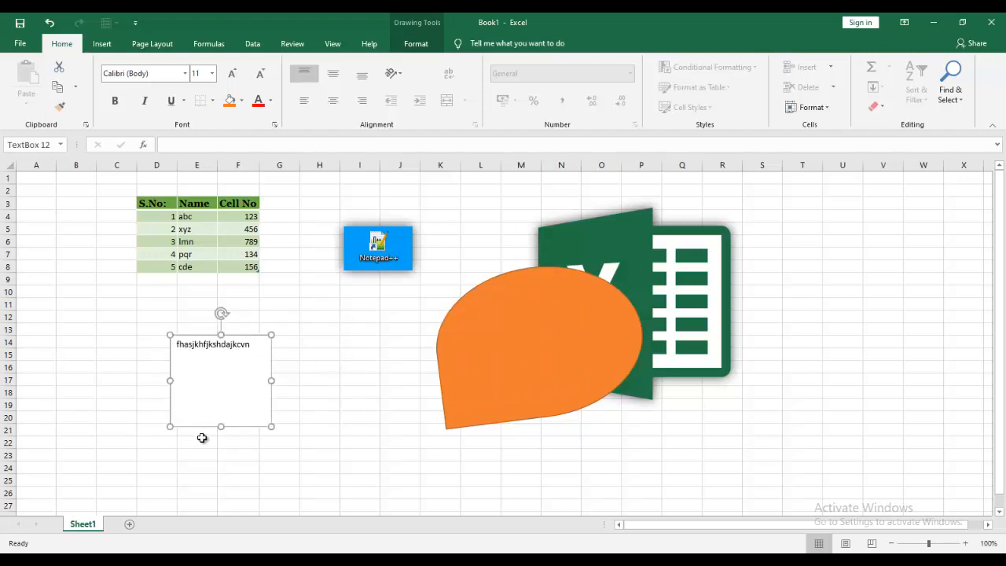
key(Delete)
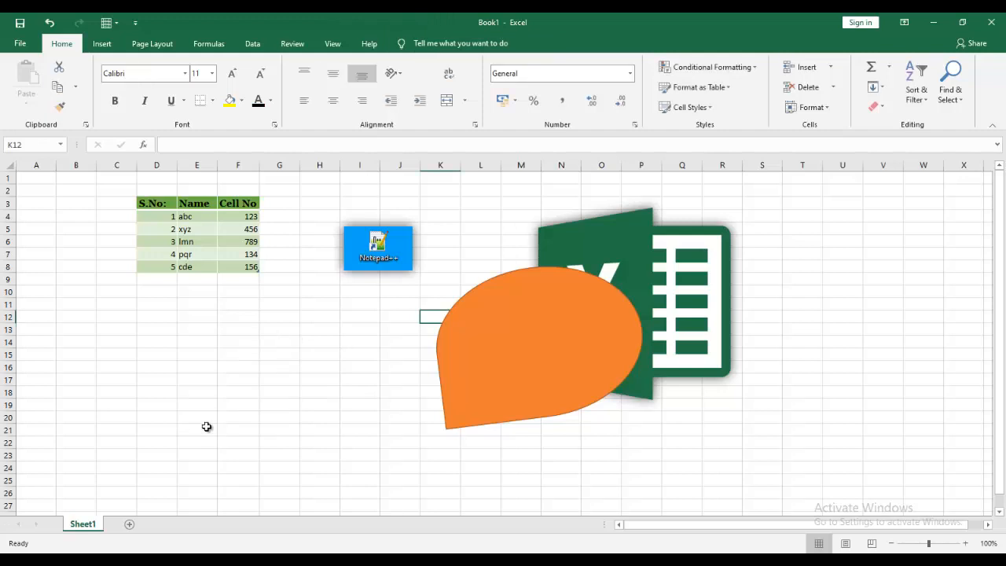
Delete the orange teardrop, the Excel logo picture and the Notepad++ picture from the worksheet, leaving only the table
click(102, 44)
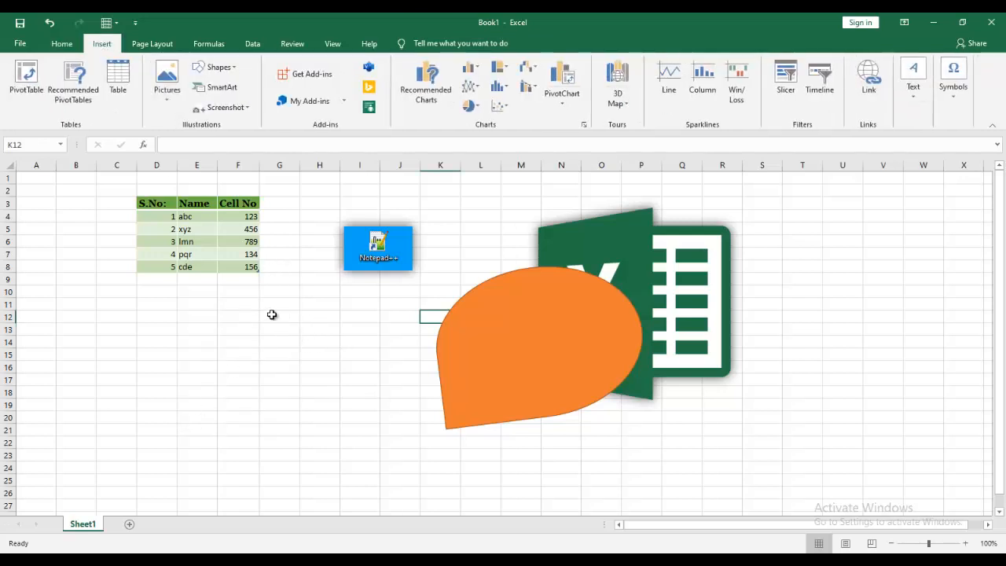
drag(843, 203, 326, 479)
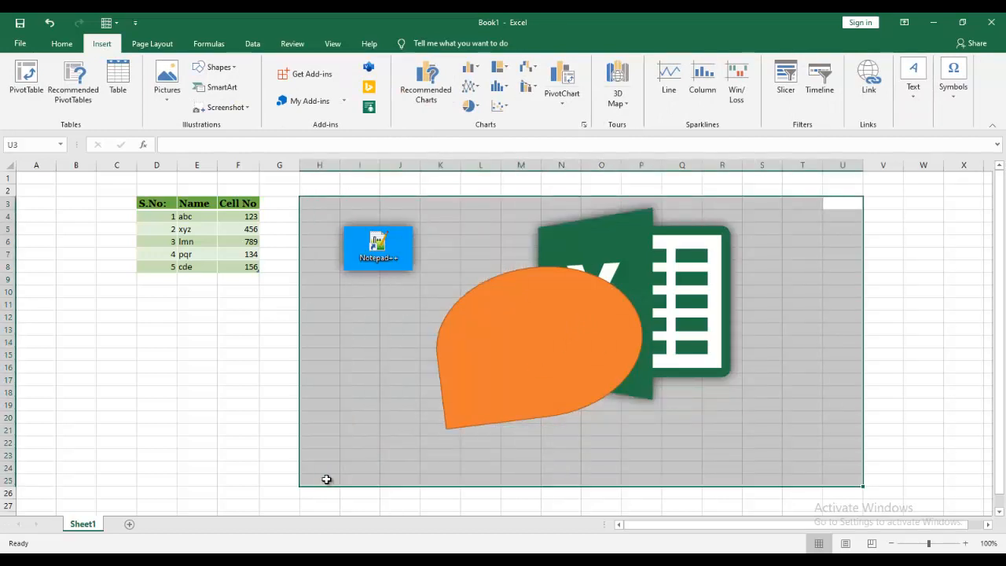
click(602, 338)
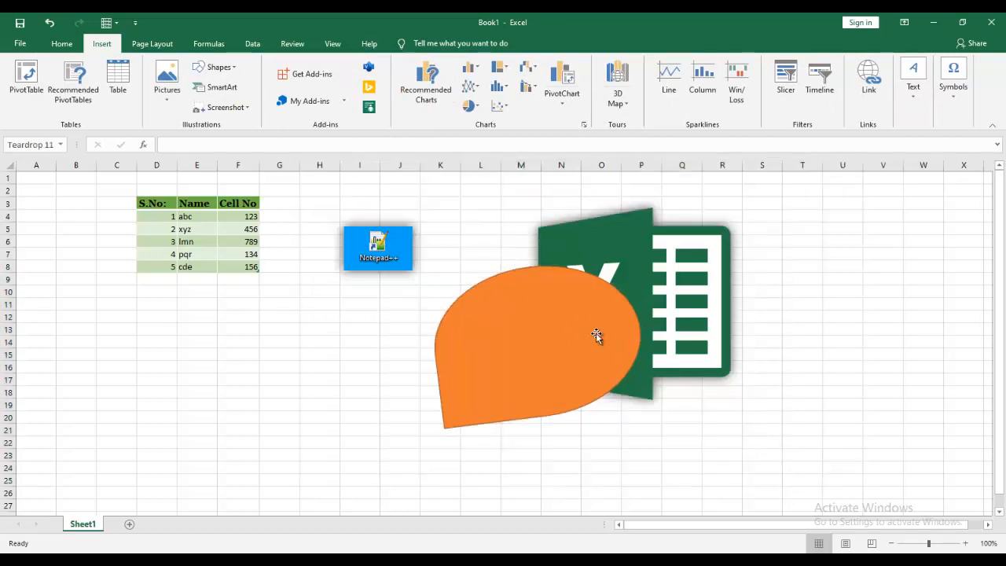
key(Delete)
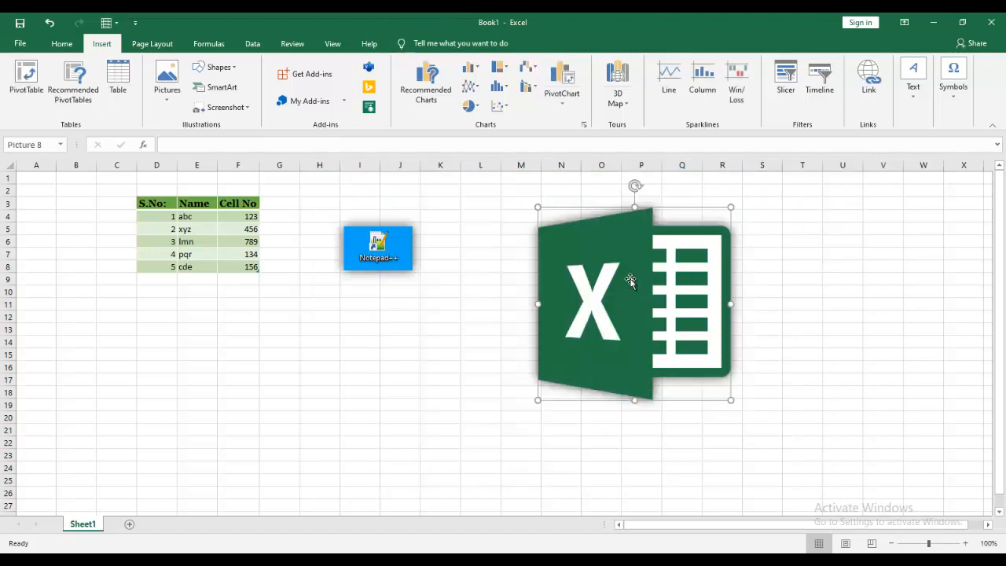
click(630, 280)
key(Delete)
click(353, 251)
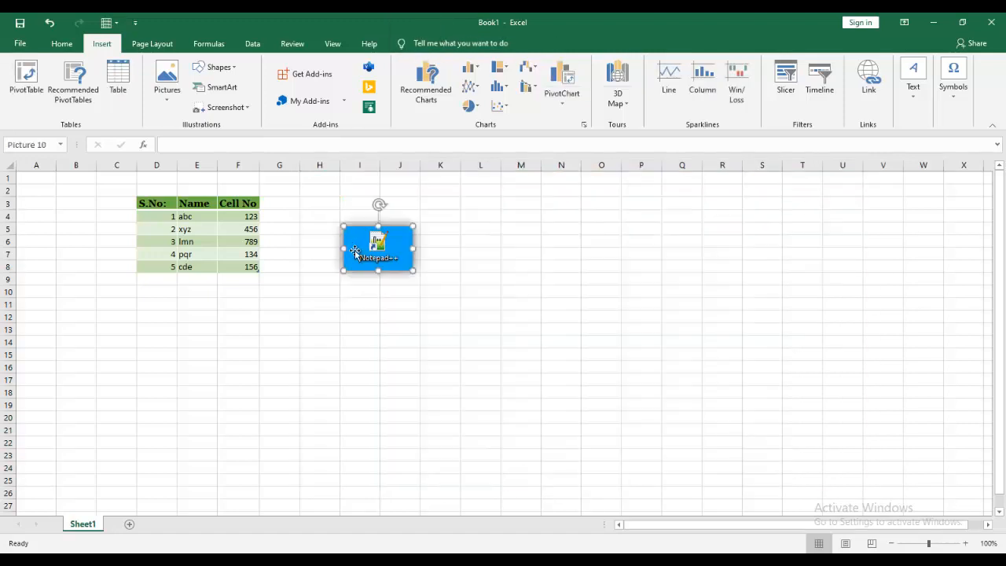
key(Delete)
click(248, 289)
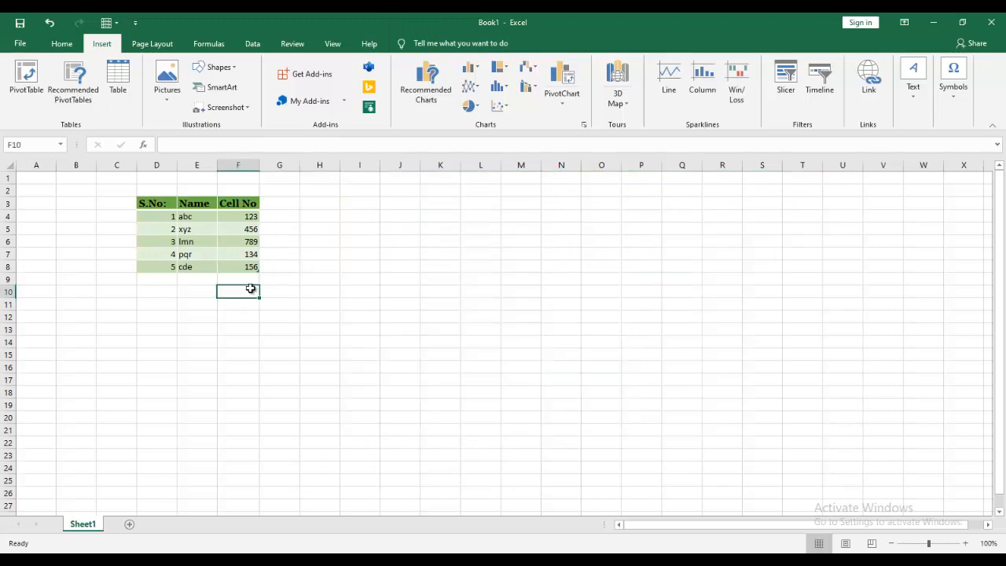
Insert a Vertical Box List SmartArt graphic from the List category
click(238, 92)
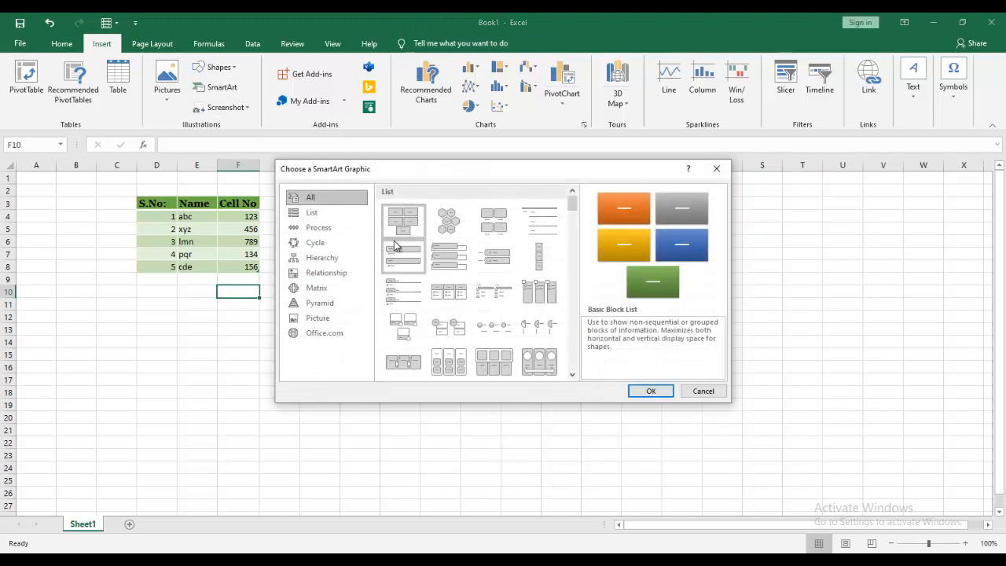
click(323, 220)
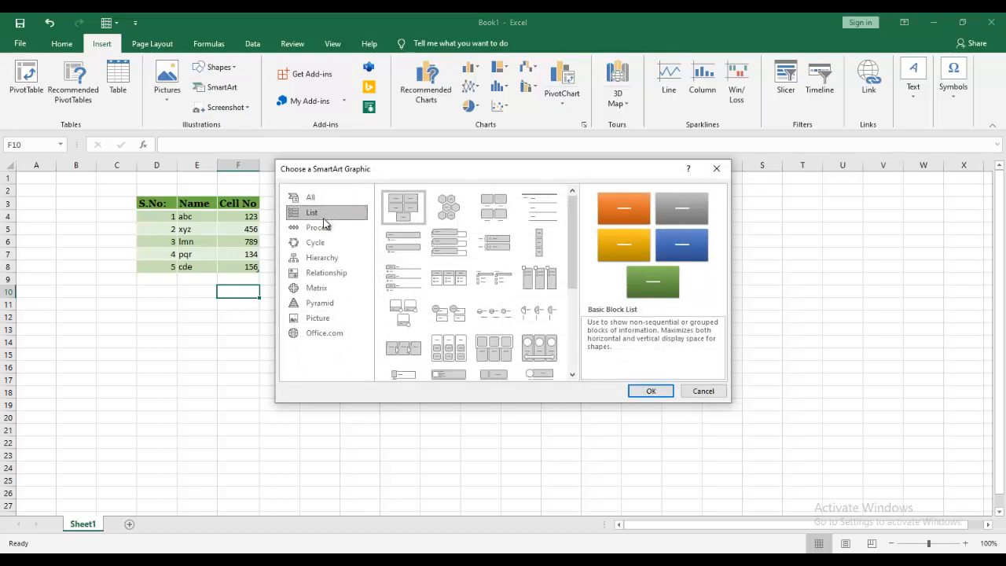
click(452, 250)
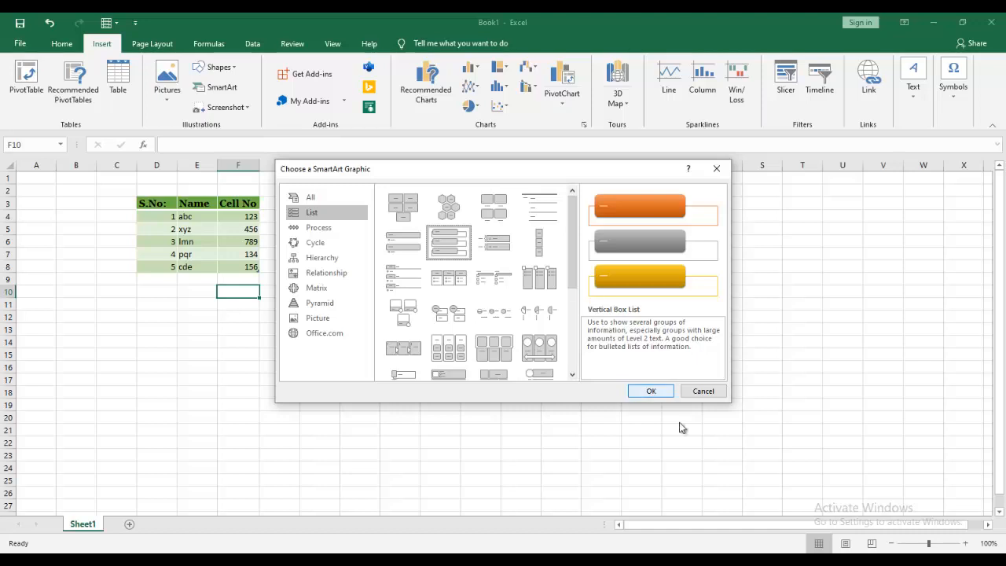
click(650, 391)
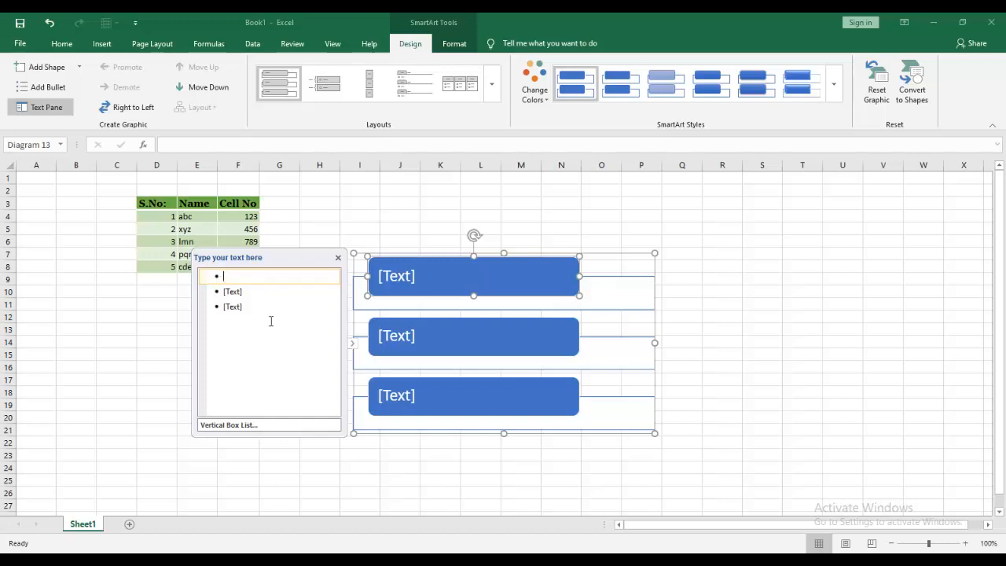
Label the three SmartArt boxes "Software Engineer", "Web App" and "Desktop App" from first to last
text(oftware En)
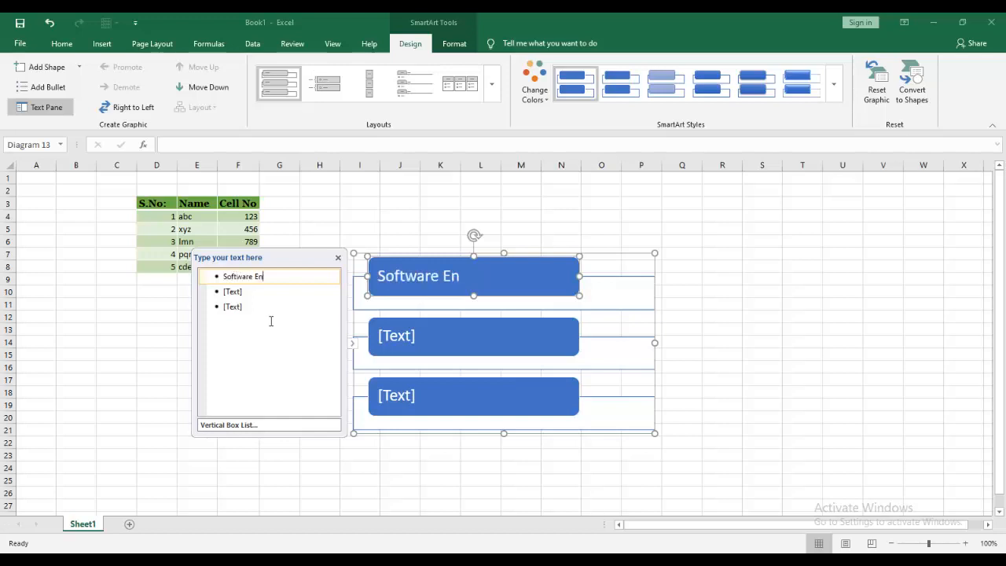
text(gineer)
click(451, 348)
text(Web)
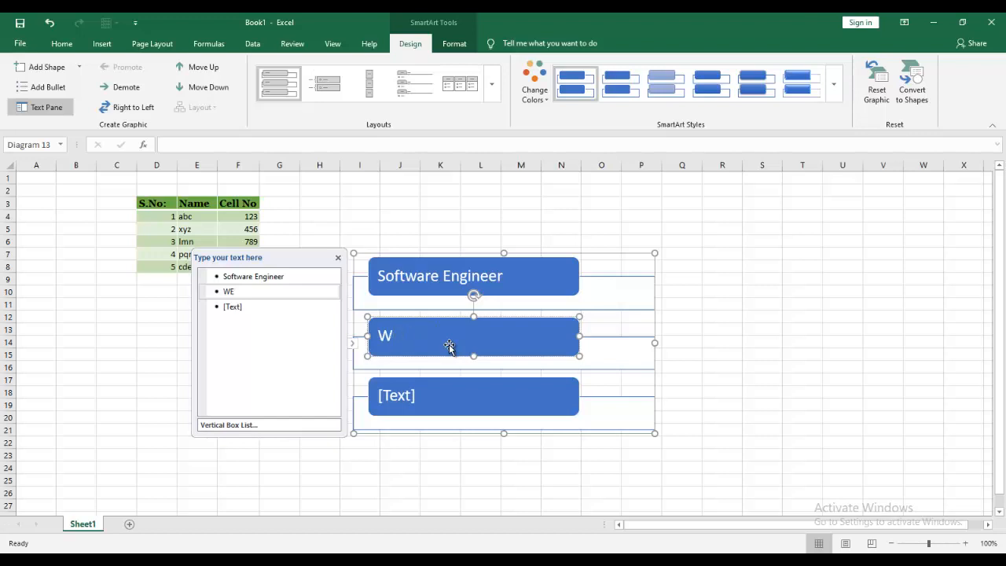
click(455, 396)
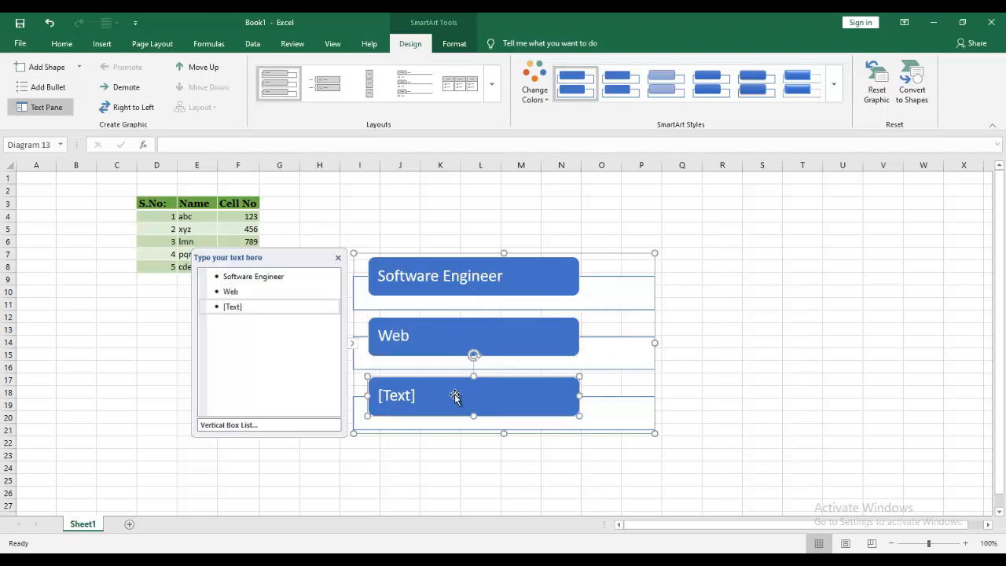
text(Desktop App)
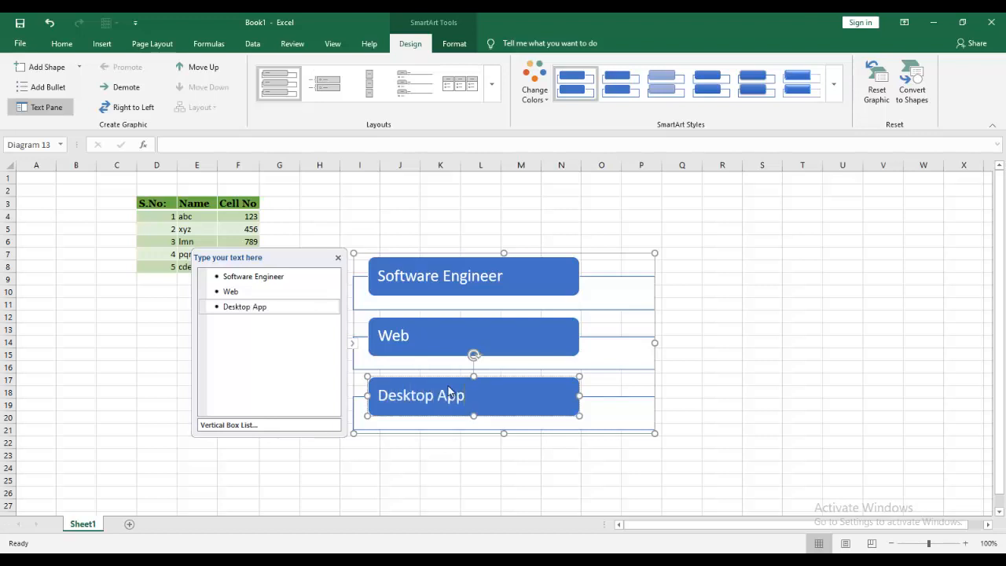
click(428, 336)
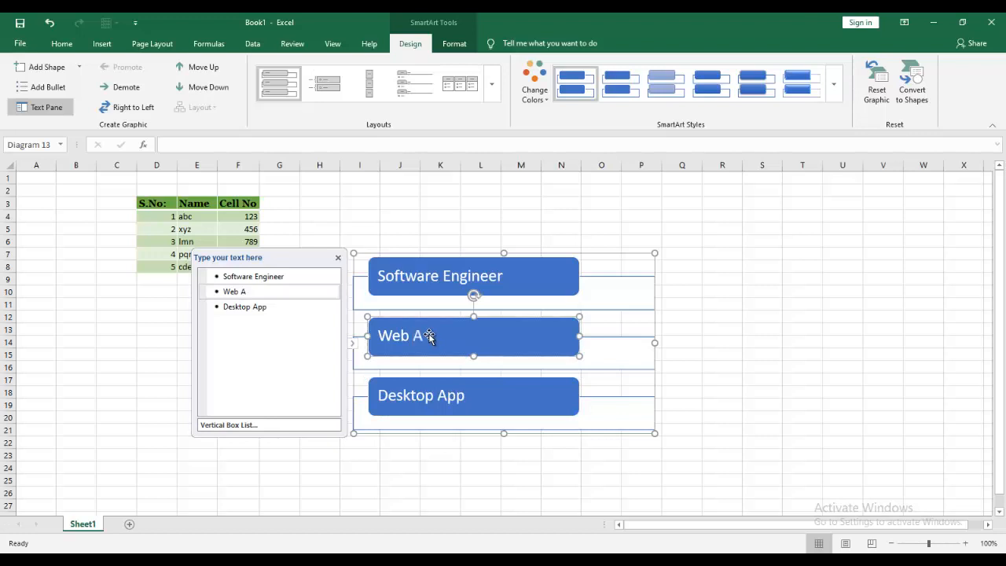
text(pp)
click(741, 271)
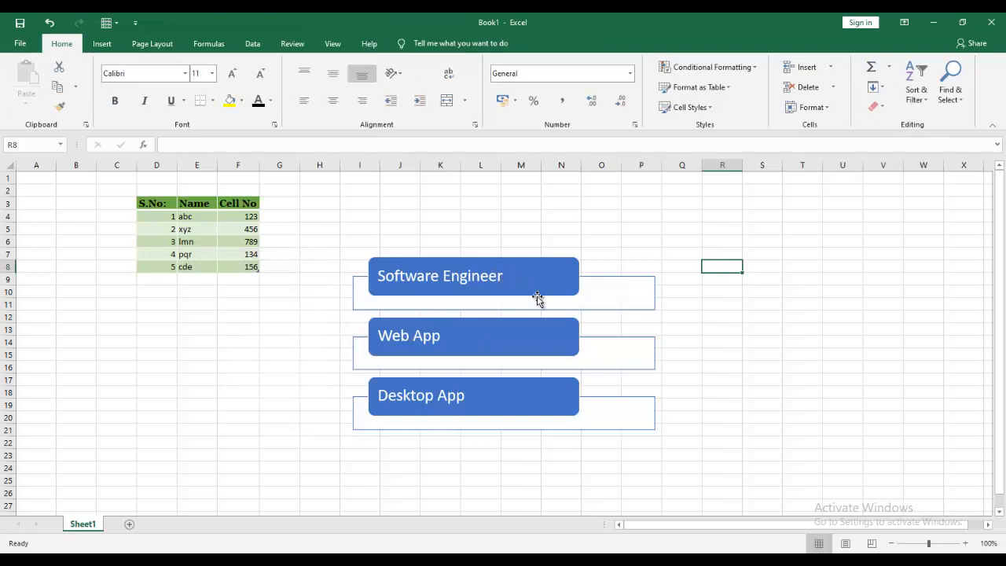
Try shifting the Software Engineer box, undo that, and move the whole Vertical Box List graphic over columns N to V
drag(535, 284, 602, 270)
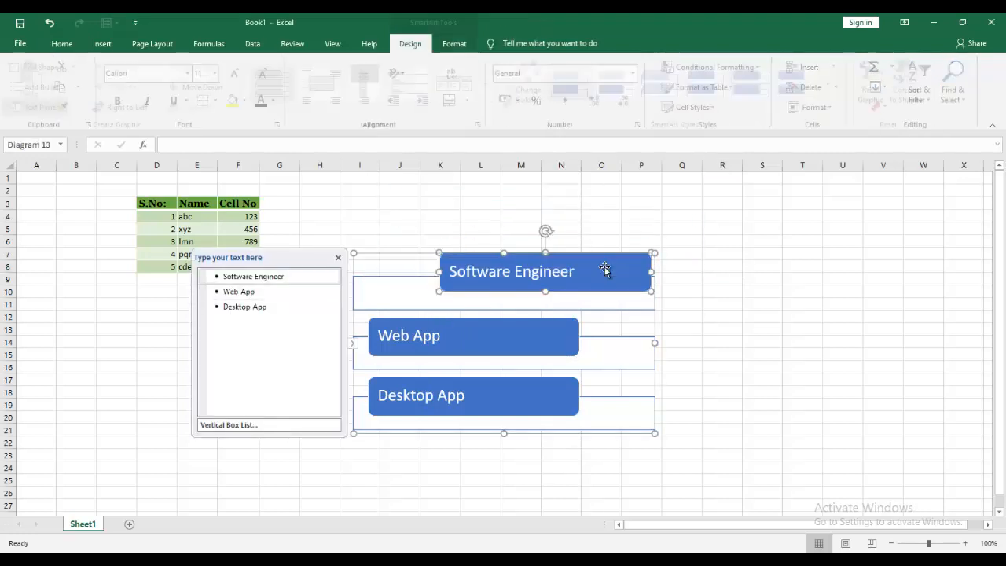
key(ctrl+z)
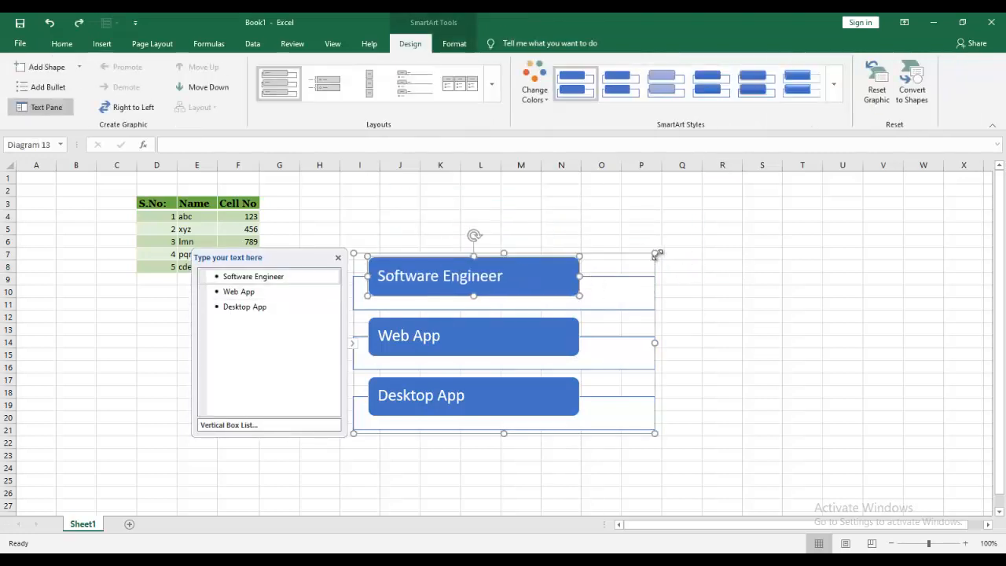
drag(656, 267, 875, 240)
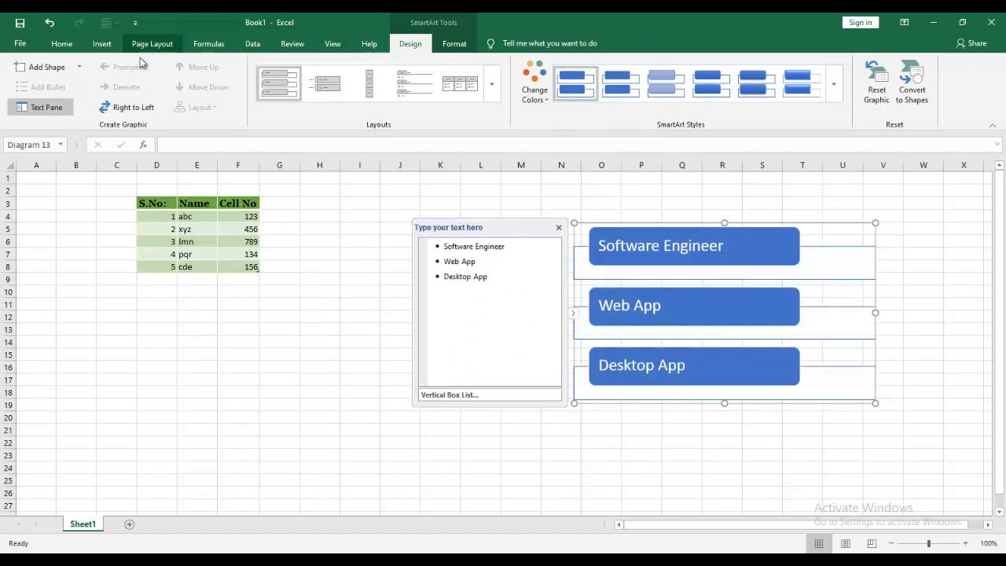
Insert a Text Cycle SmartArt graphic from the Cycle category
click(104, 44)
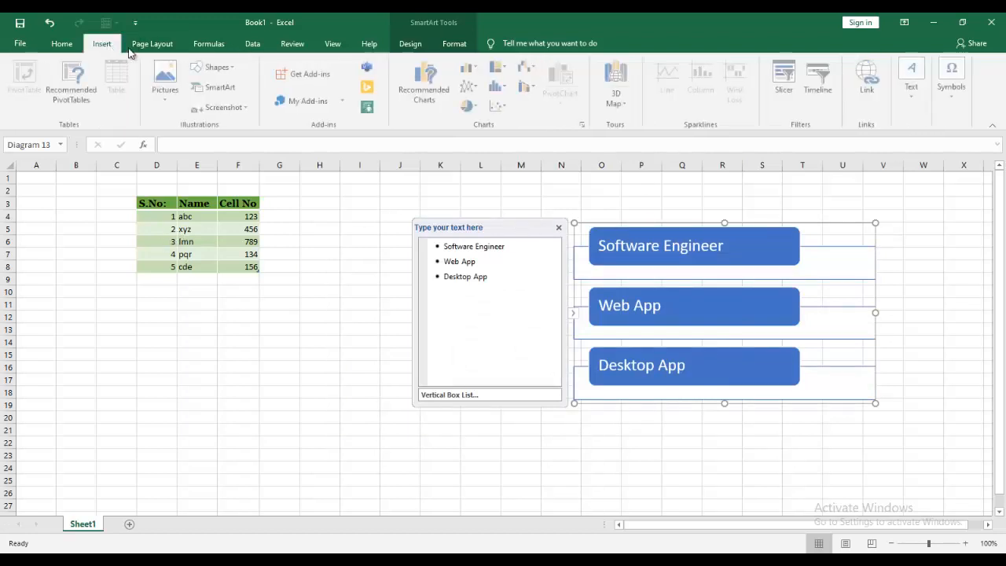
click(223, 88)
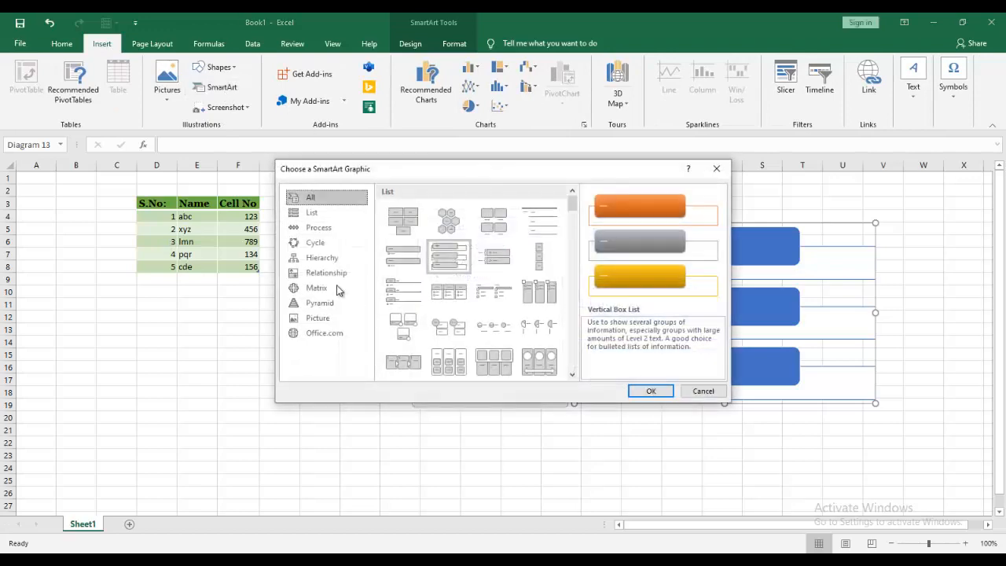
click(337, 244)
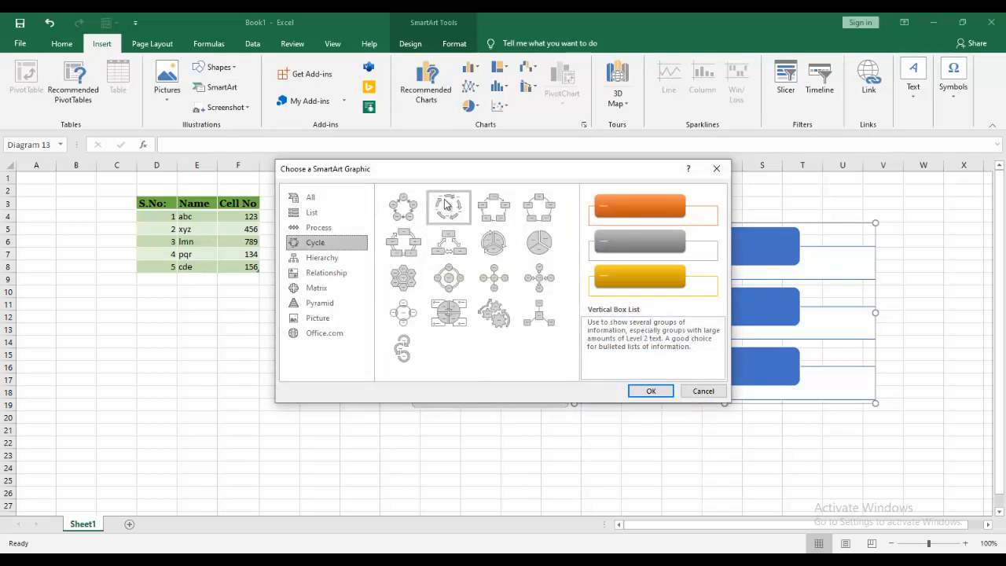
click(445, 205)
click(649, 391)
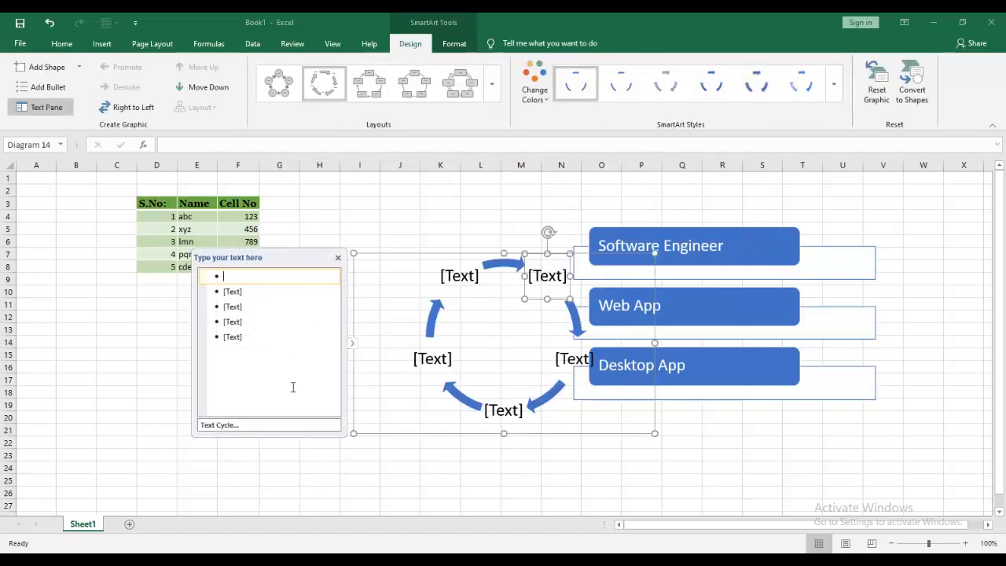
Label the five Text Cycle items "Baby", "Child", "Boy", "Younger" and "Men" in order
text(Baby)
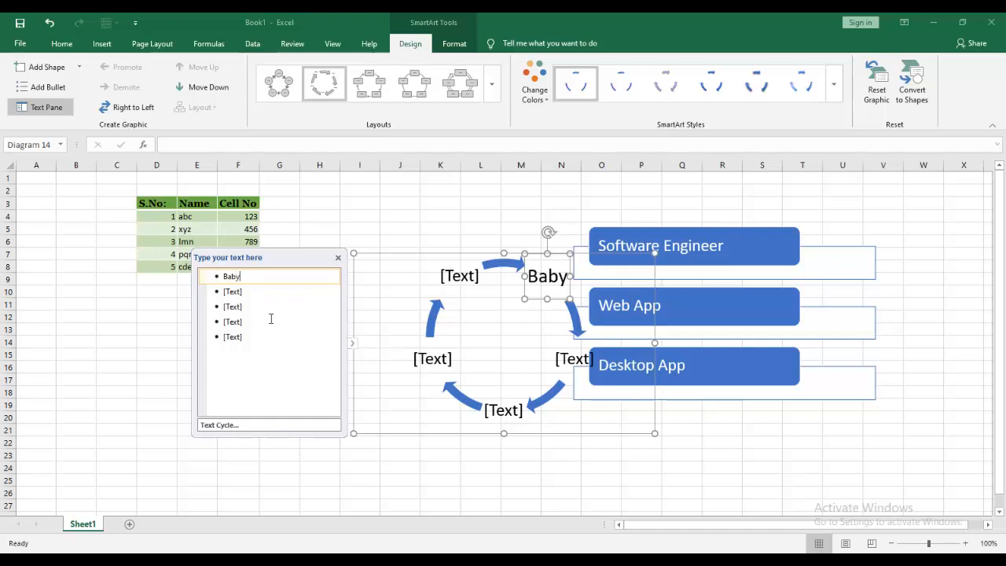
click(240, 291)
text(C)
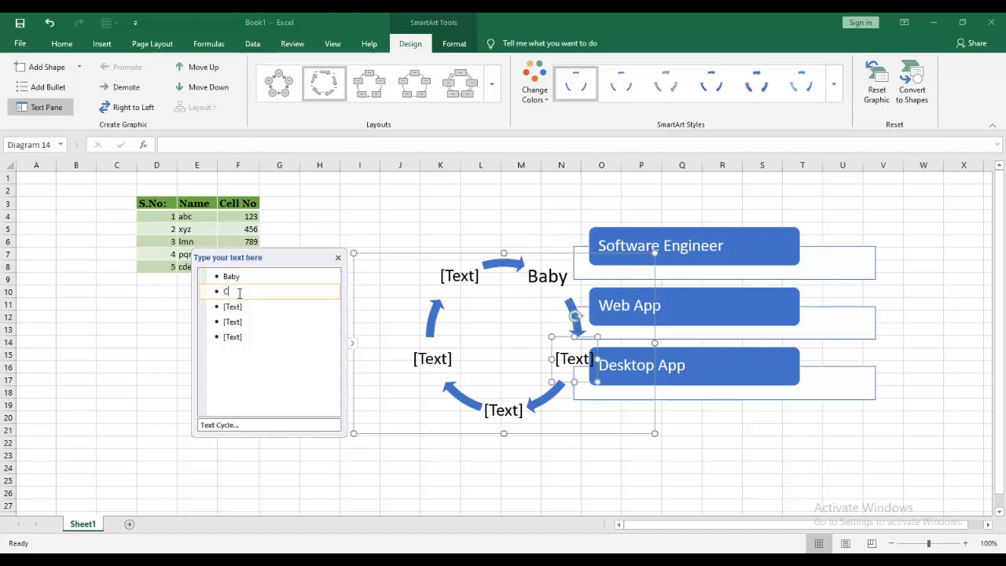
text(hild)
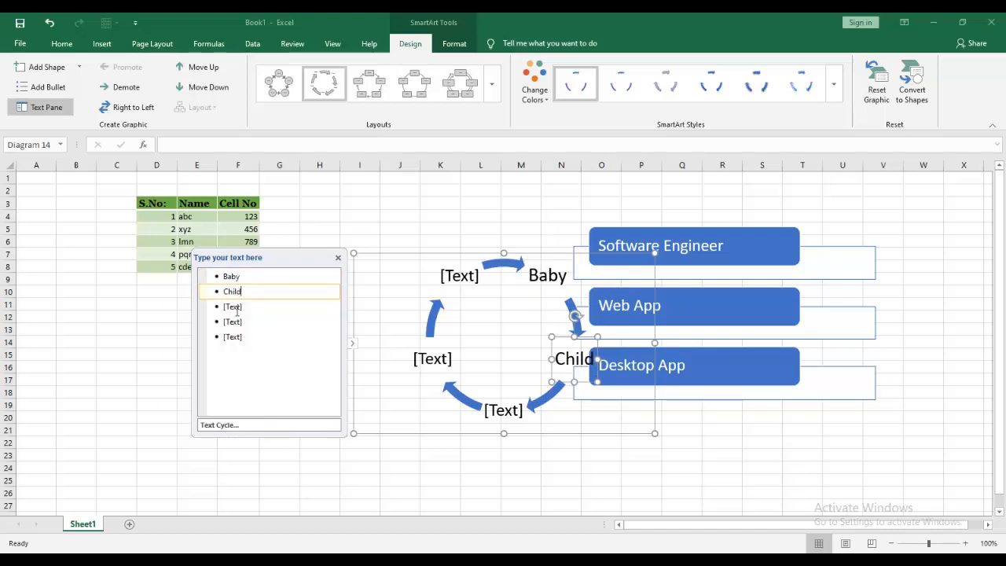
click(237, 308)
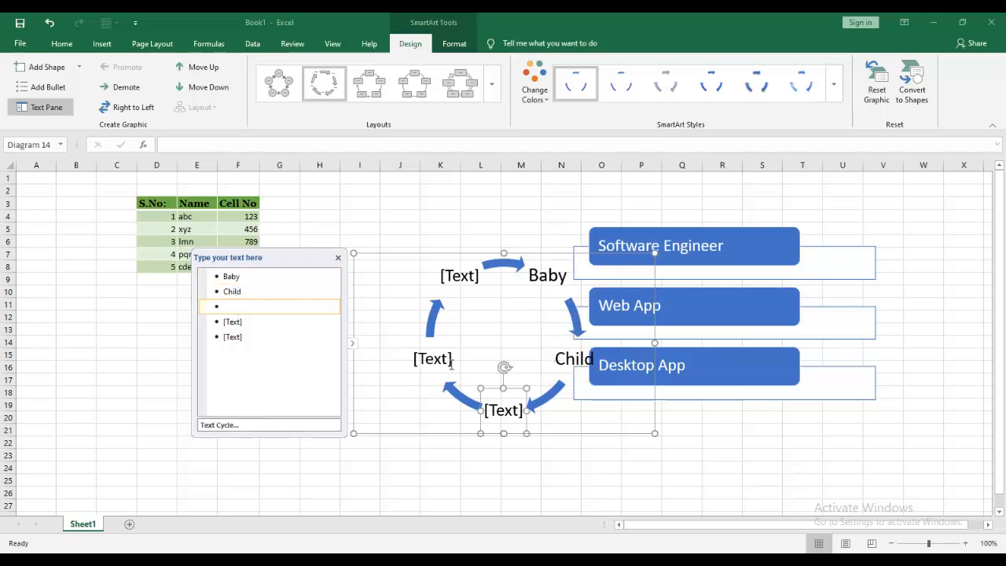
text(Boy)
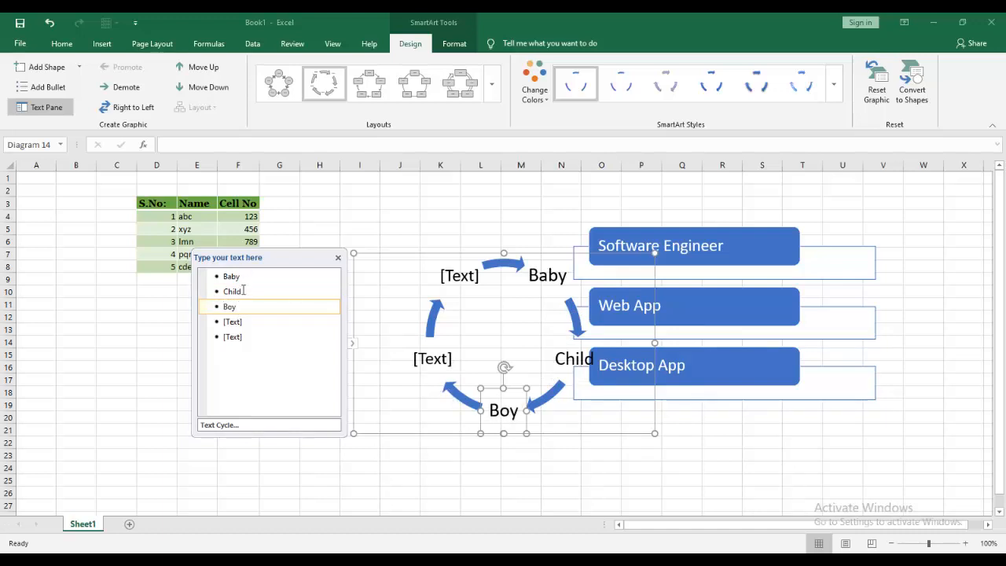
click(233, 323)
text(You)
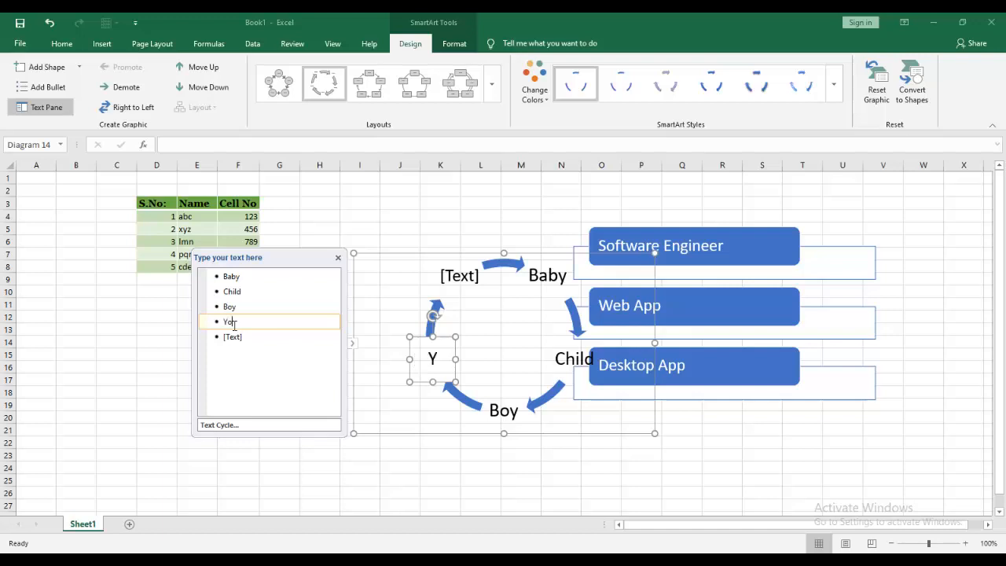
text(nger)
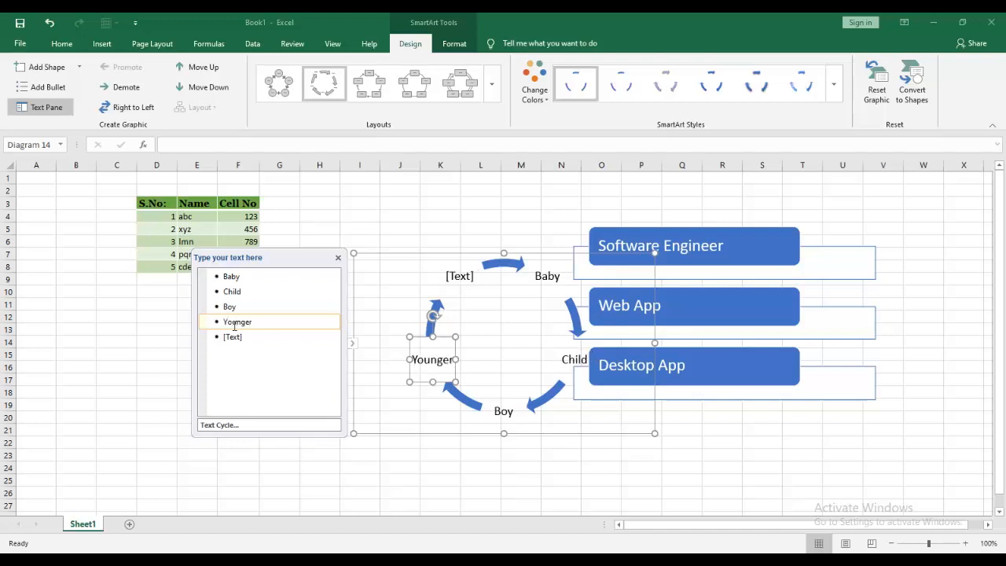
click(236, 335)
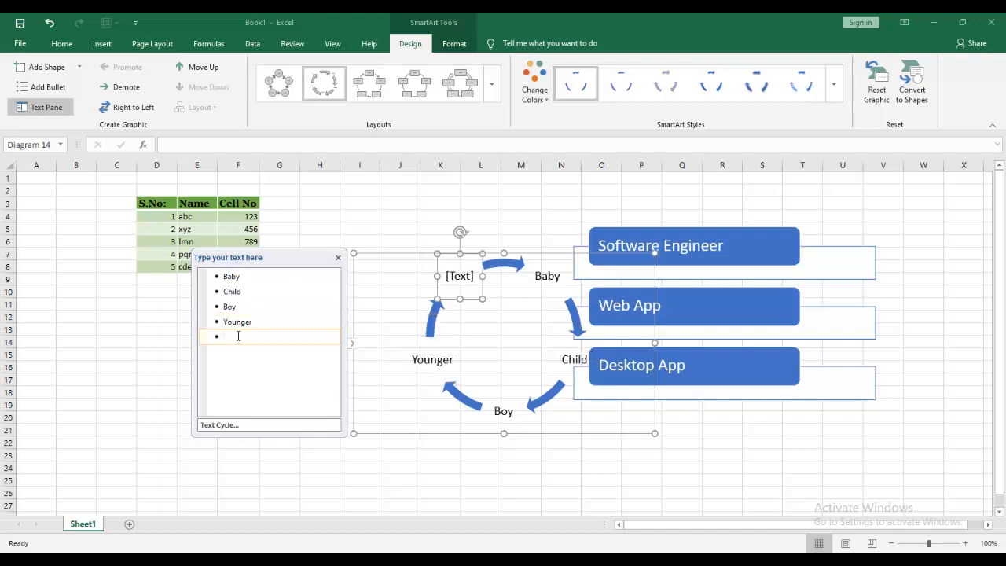
text(Men)
Move the whole Text Cycle graphic below the table, over about columns E to L and rows 12 to 26
click(456, 453)
click(429, 329)
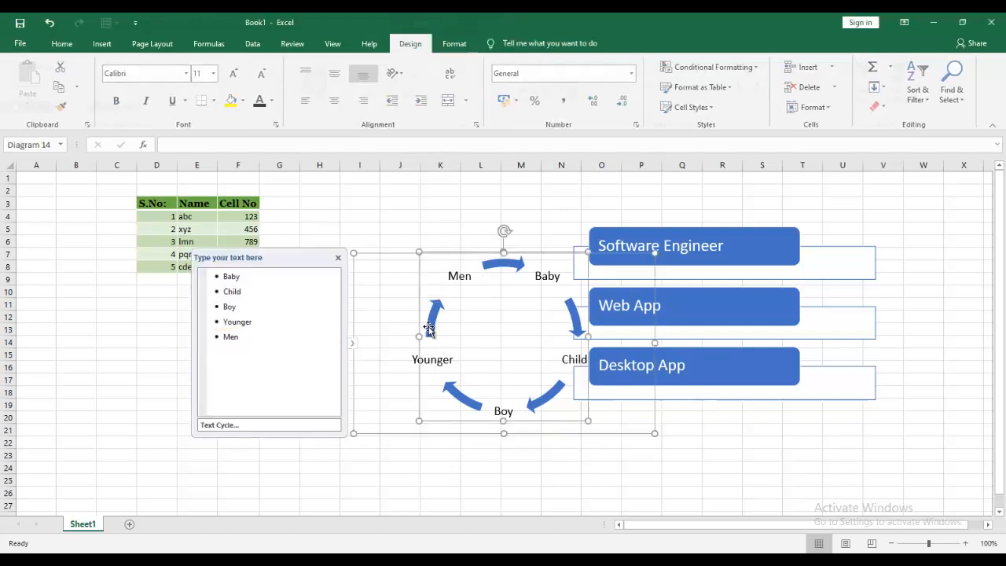
drag(354, 260, 209, 317)
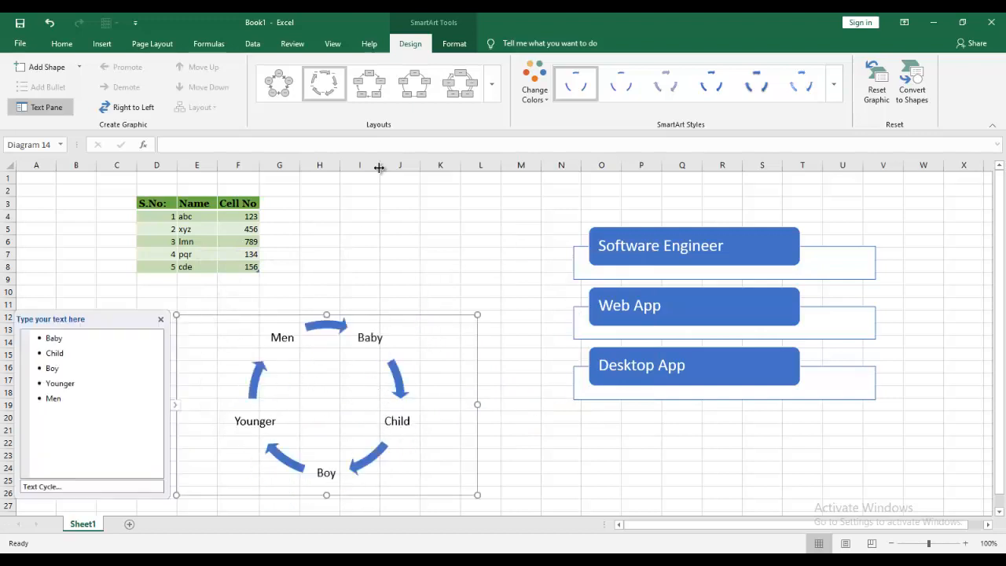
Switch the cycle graphic to the Basic Cycle layout and apply the glossy SmartArt style to its circles
click(445, 46)
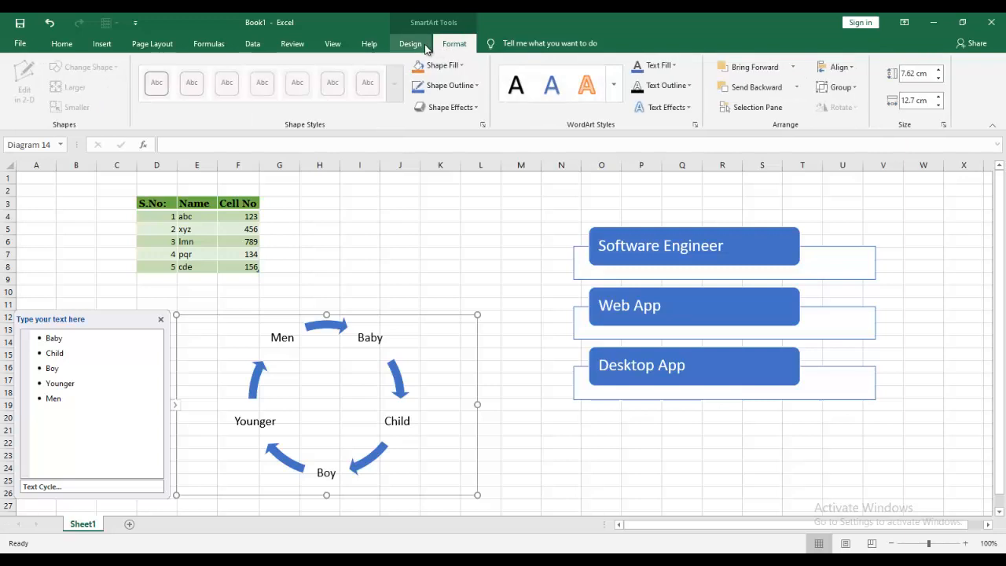
click(414, 43)
click(275, 93)
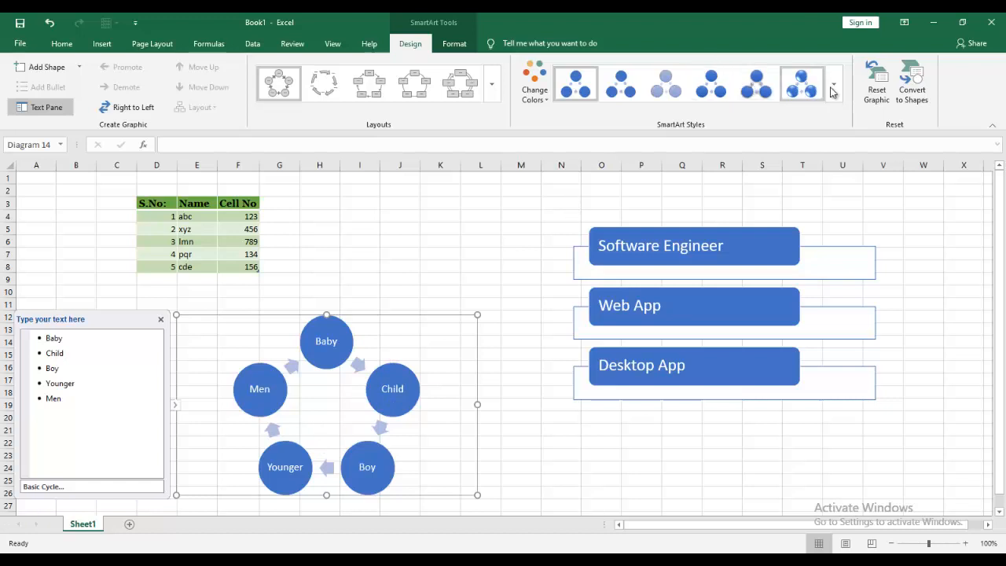
click(802, 88)
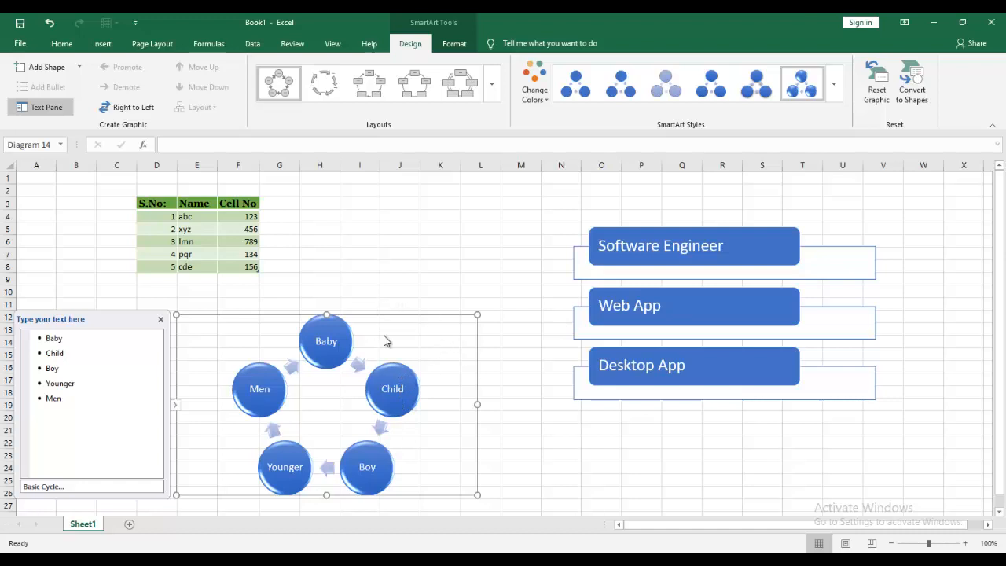
Move the Basic Cycle graphic to the far side of the box list, starting at about column S and row 9
click(100, 43)
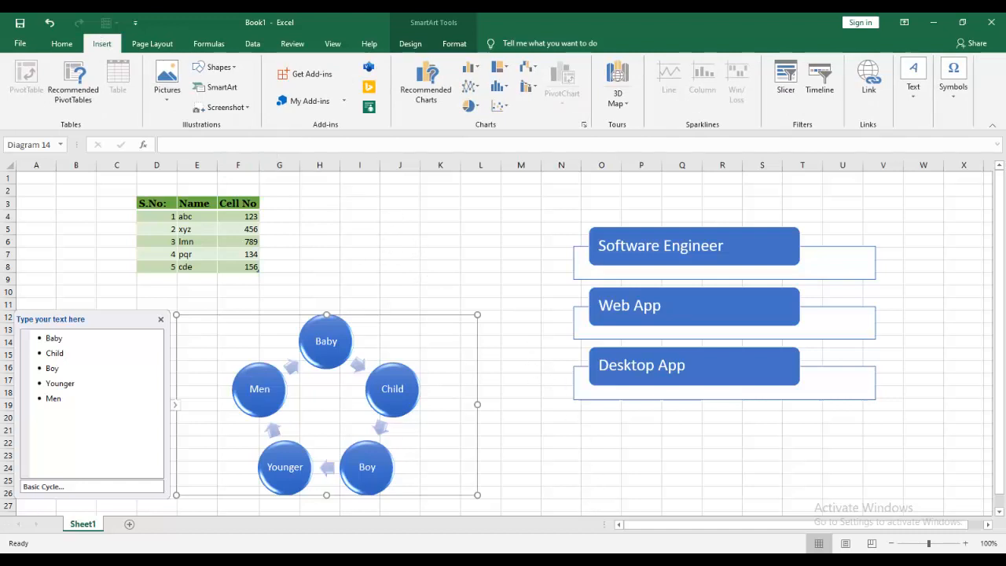
click(591, 561)
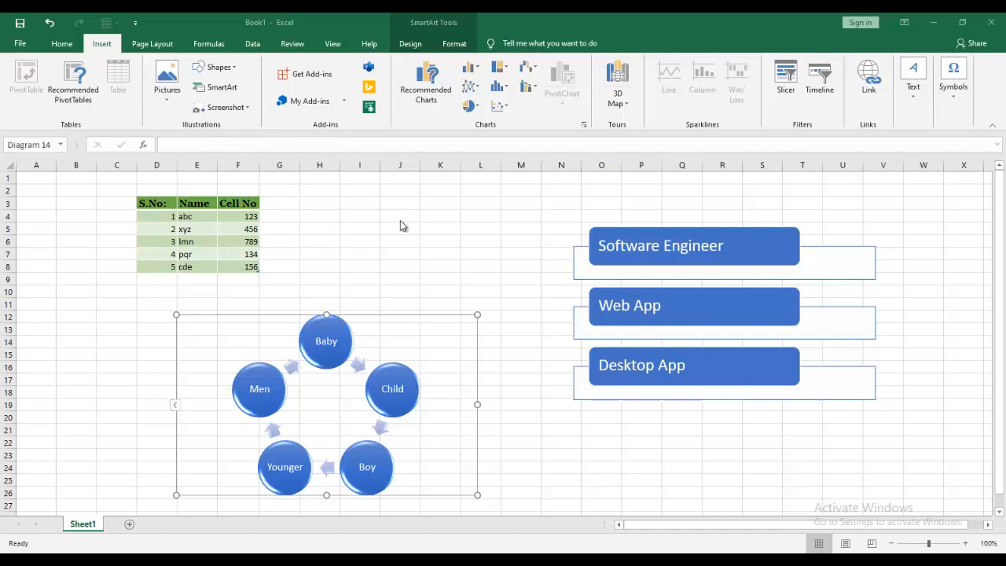
click(396, 334)
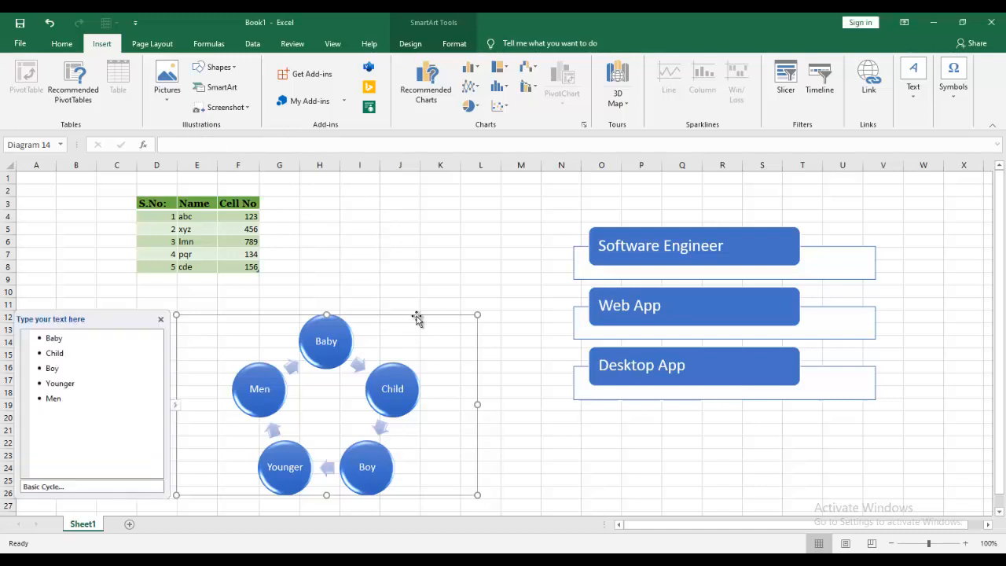
drag(423, 316, 948, 272)
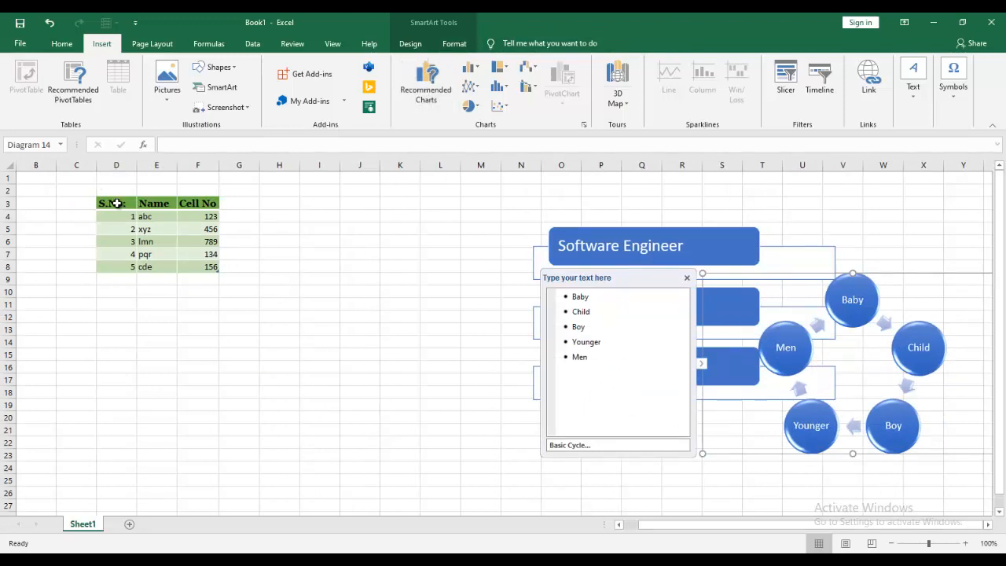
Rename the table's Cell No header in F3 as "Income"
drag(114, 202, 189, 266)
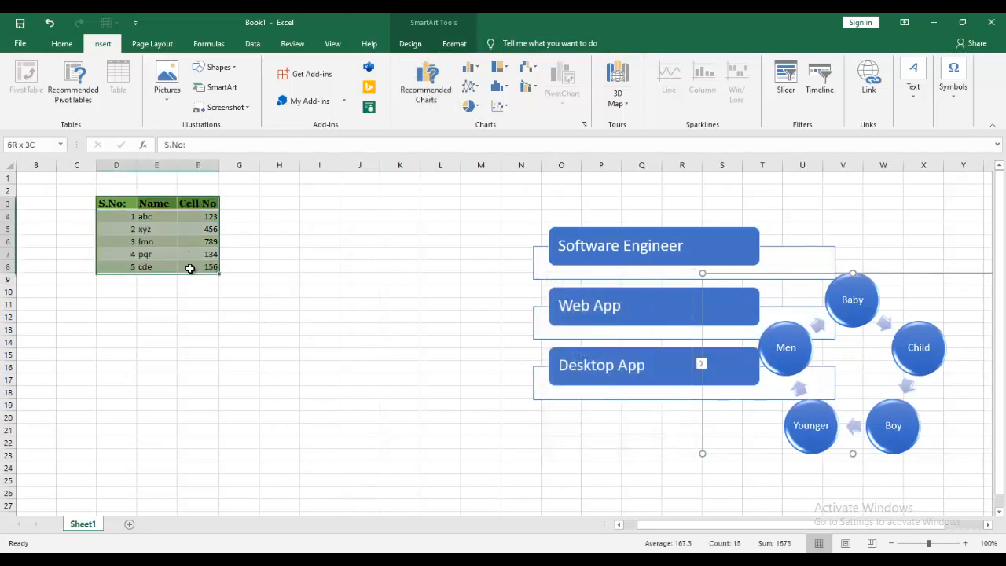
click(201, 314)
drag(155, 206, 204, 266)
click(211, 205)
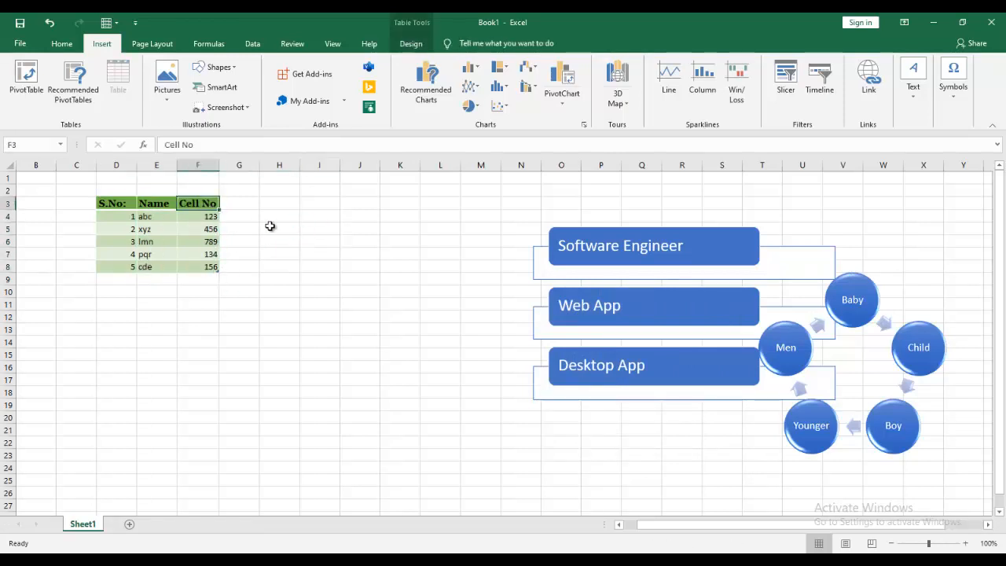
text(Inc)
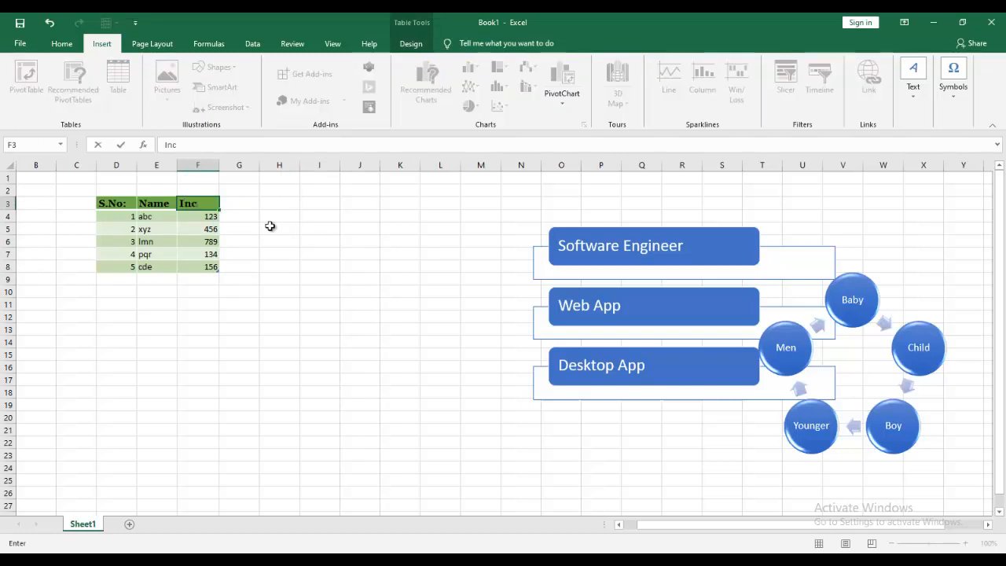
text(ome)
key(Return)
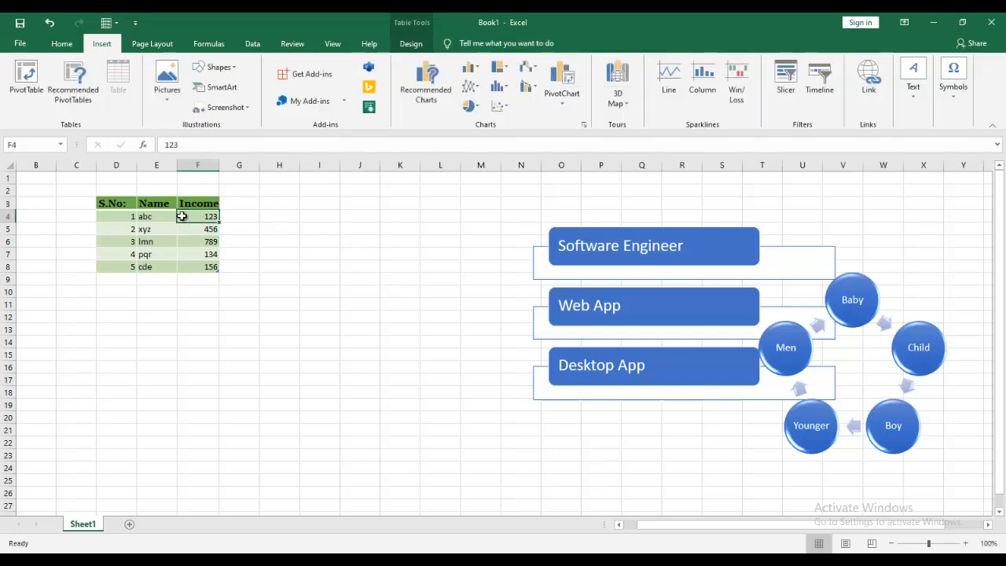
Compare the recommended charts for the Name and Income data in E3:F8, insert the Clustered Column chart and place it below the table
drag(149, 203, 208, 267)
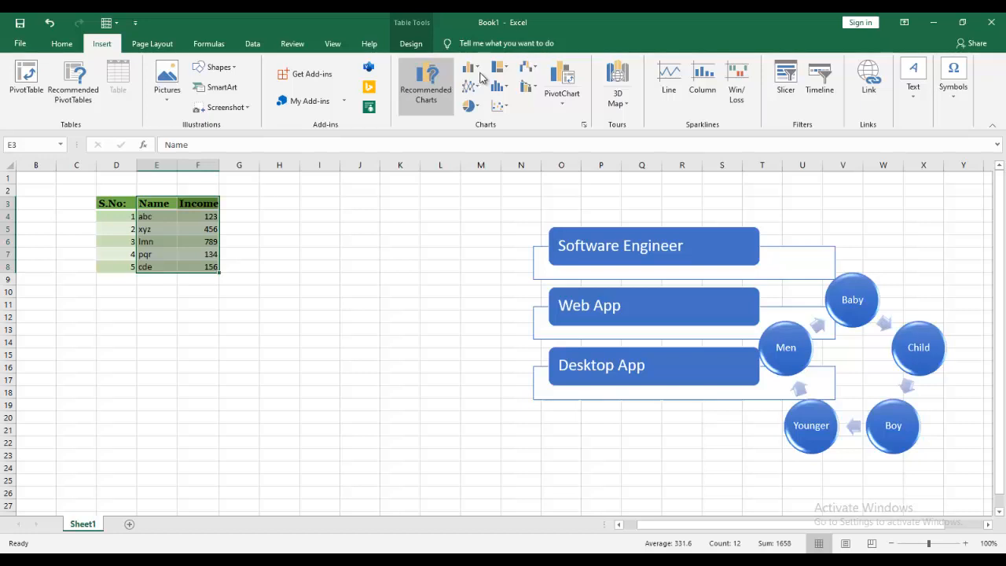
click(429, 102)
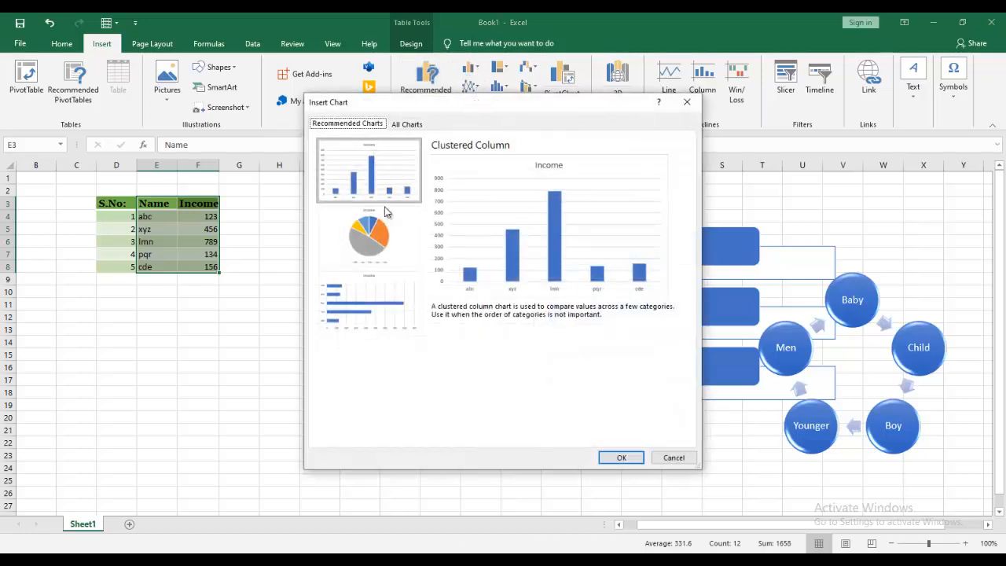
click(376, 255)
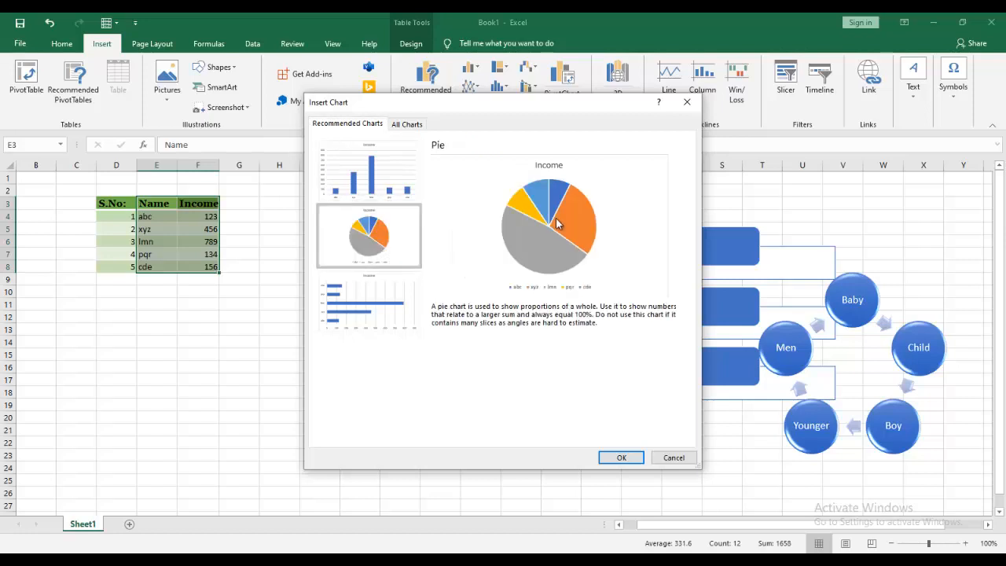
click(371, 299)
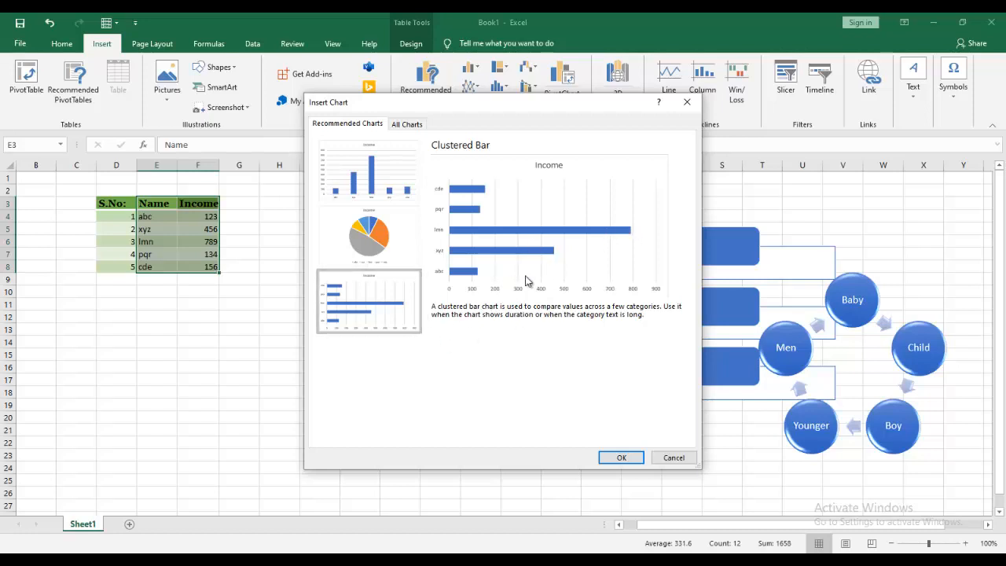
click(374, 165)
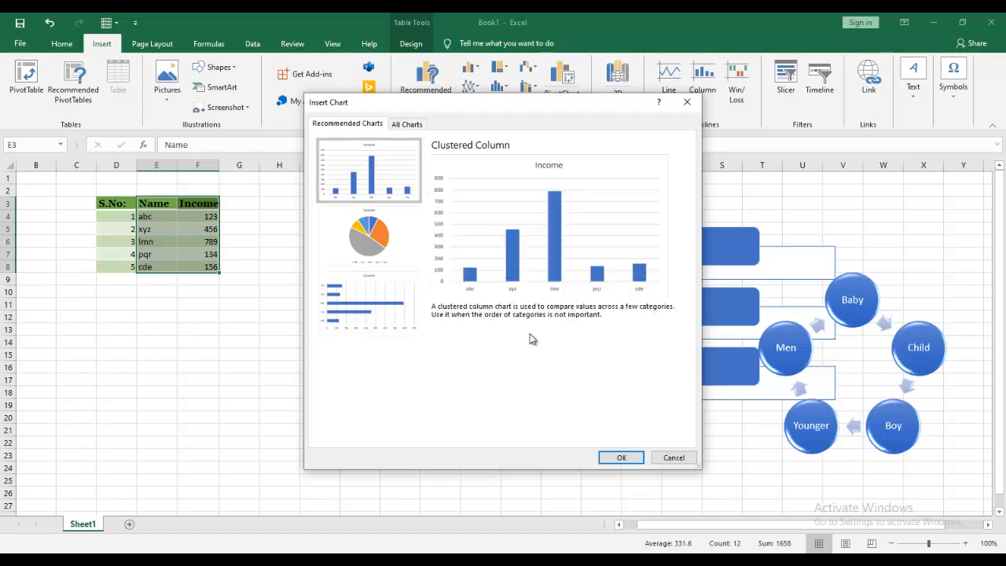
click(619, 457)
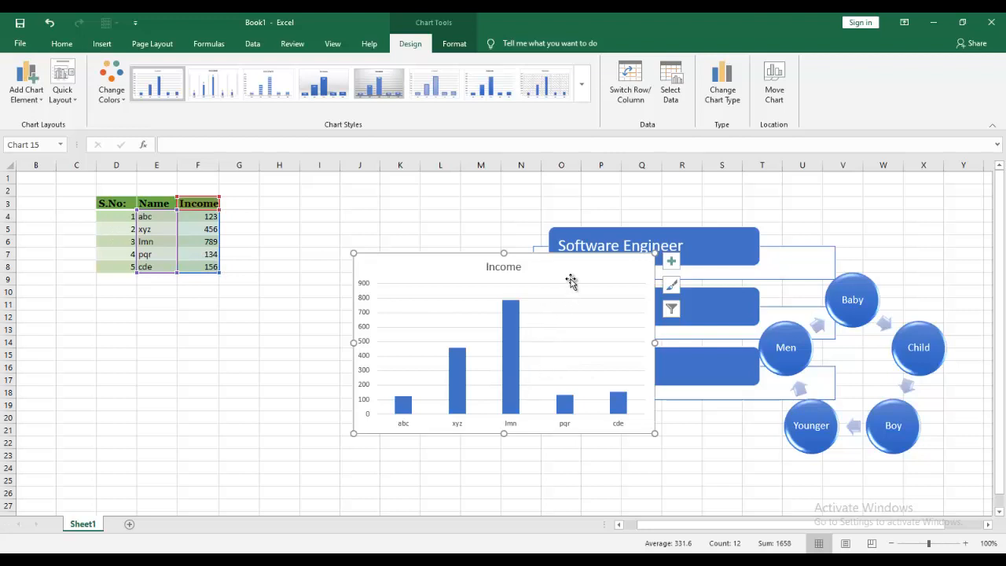
drag(565, 278, 395, 306)
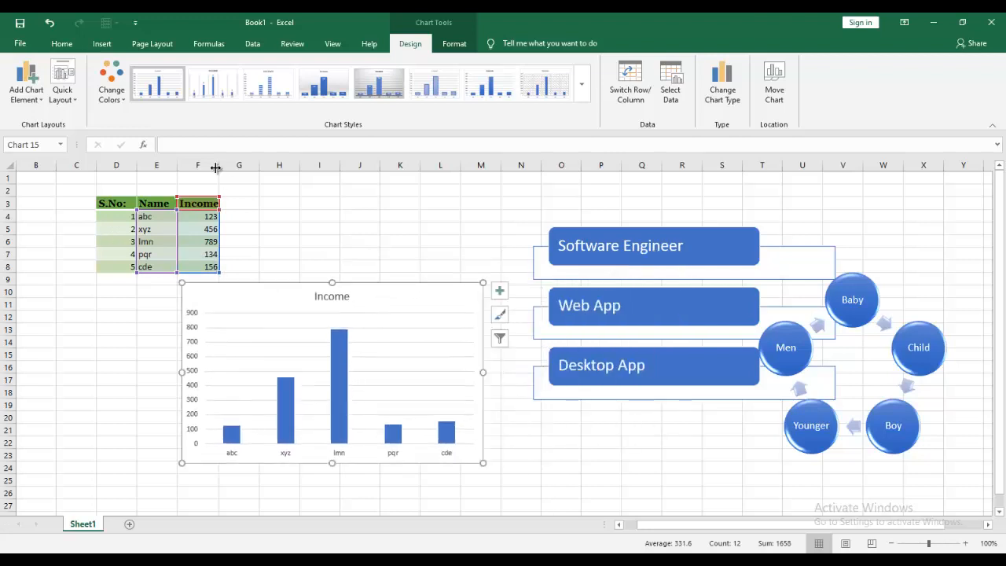
Recolor the Income chart with the third Colorful palette, which starts with orange
click(112, 90)
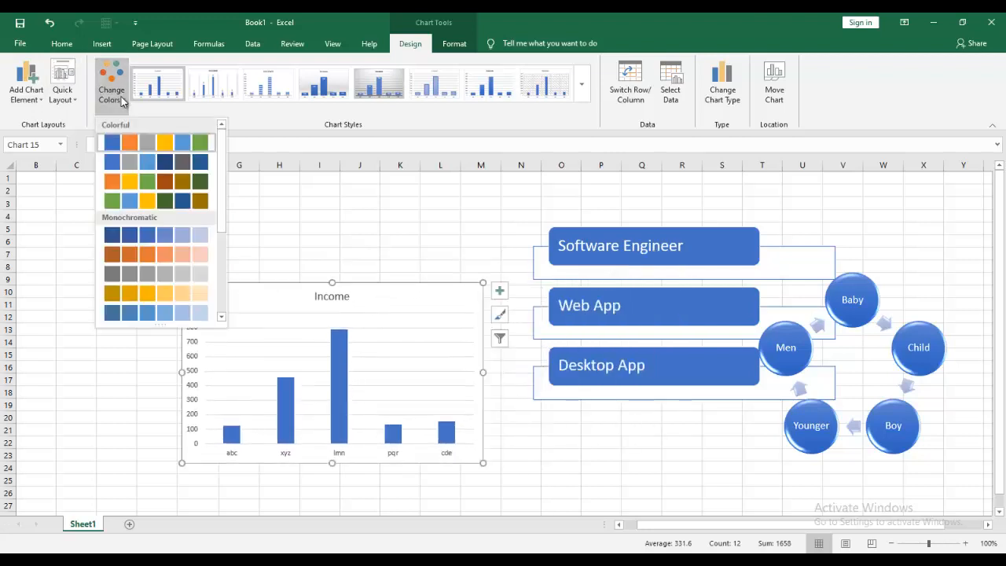
click(130, 146)
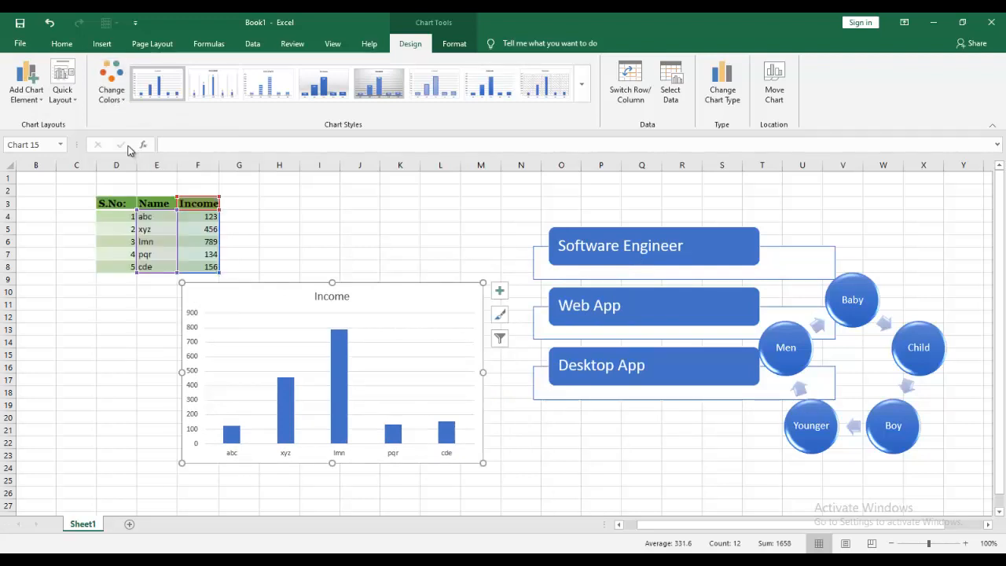
click(263, 326)
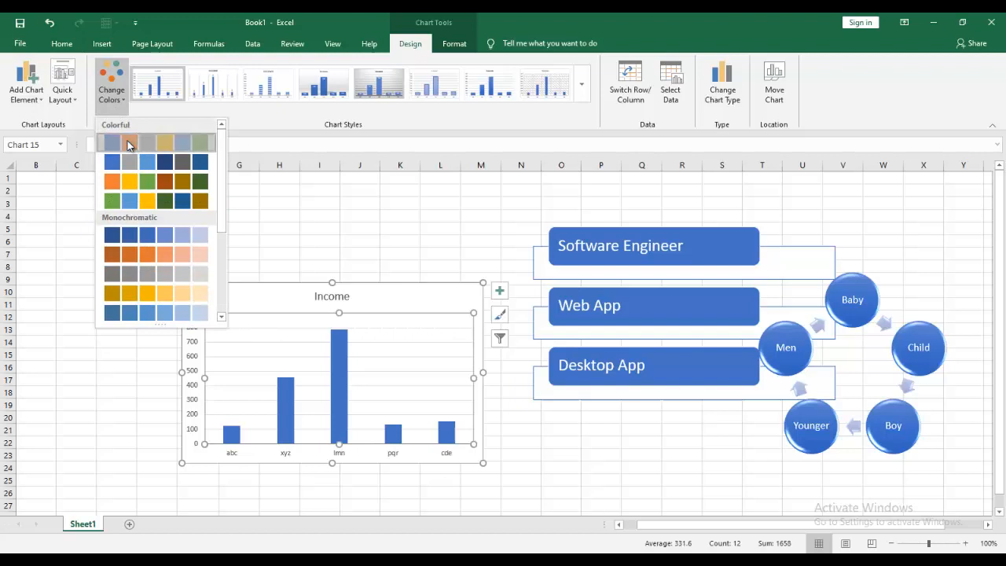
click(129, 142)
click(123, 103)
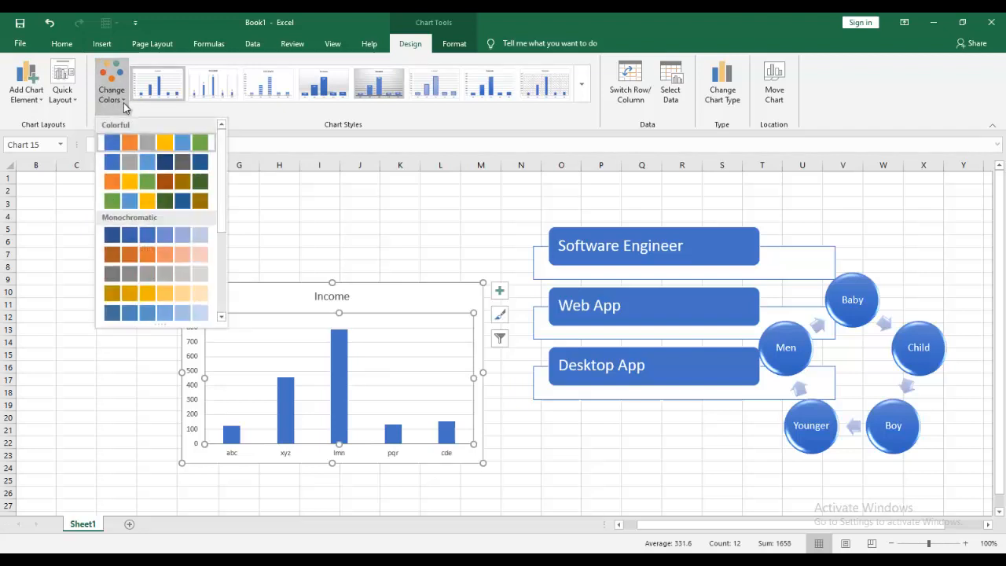
click(140, 185)
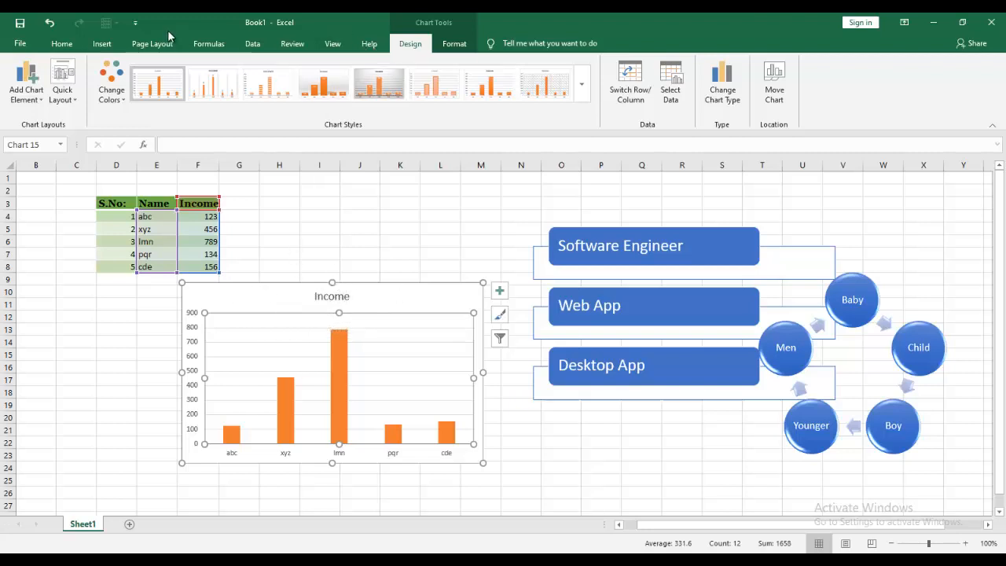
click(110, 44)
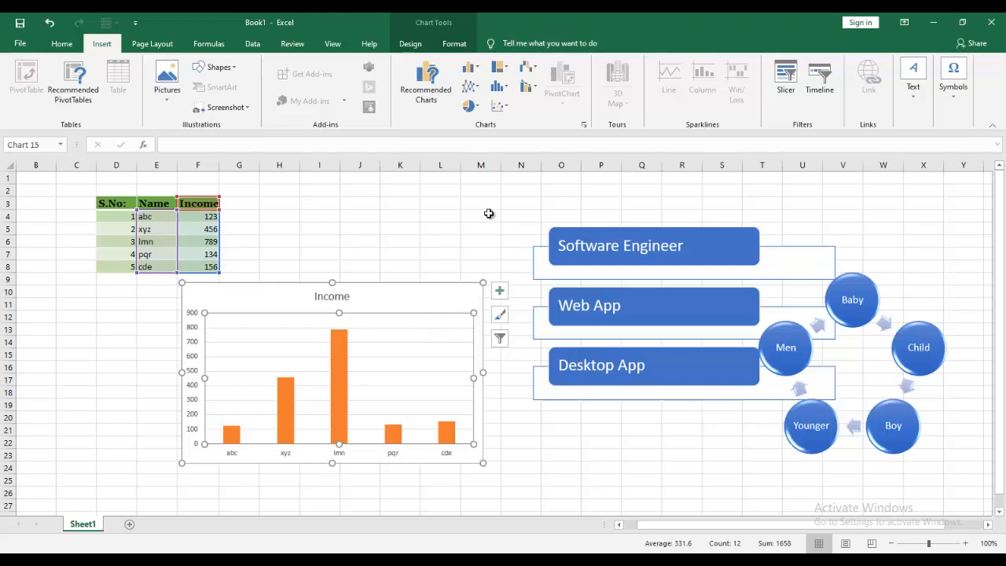
click(423, 297)
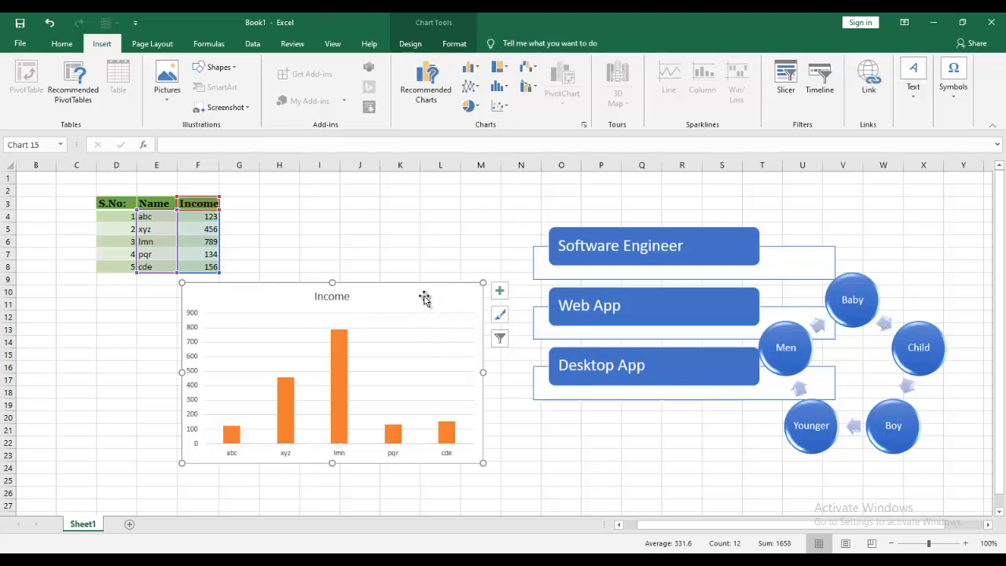
Delete the orange Income chart and select the Name and Income data in E3:F8
key(Delete)
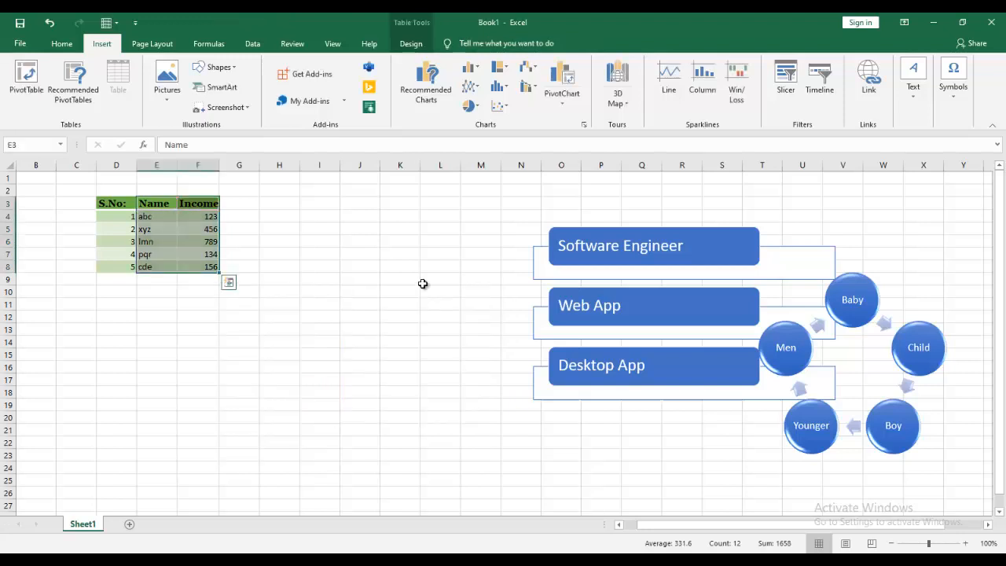
click(320, 213)
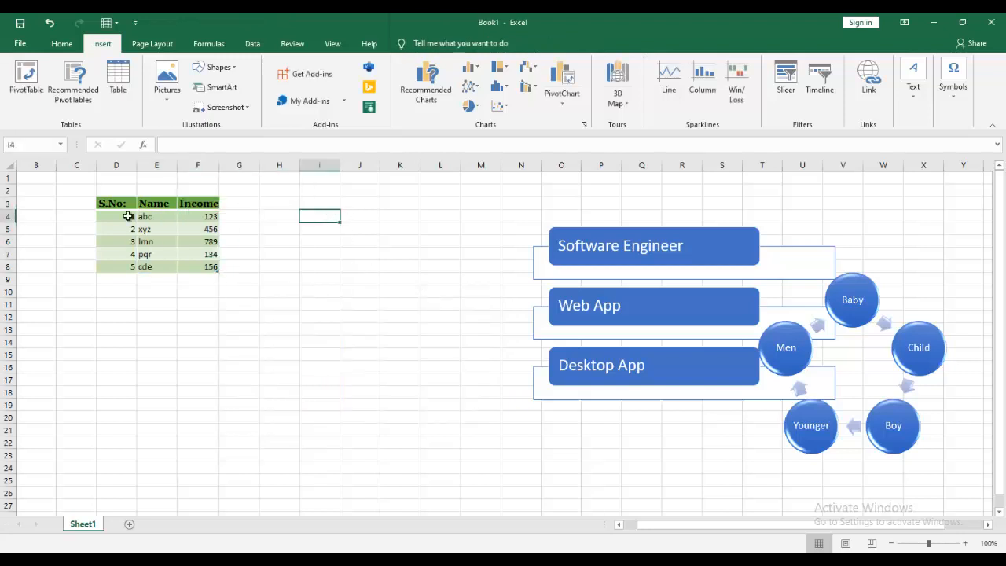
drag(149, 202, 206, 267)
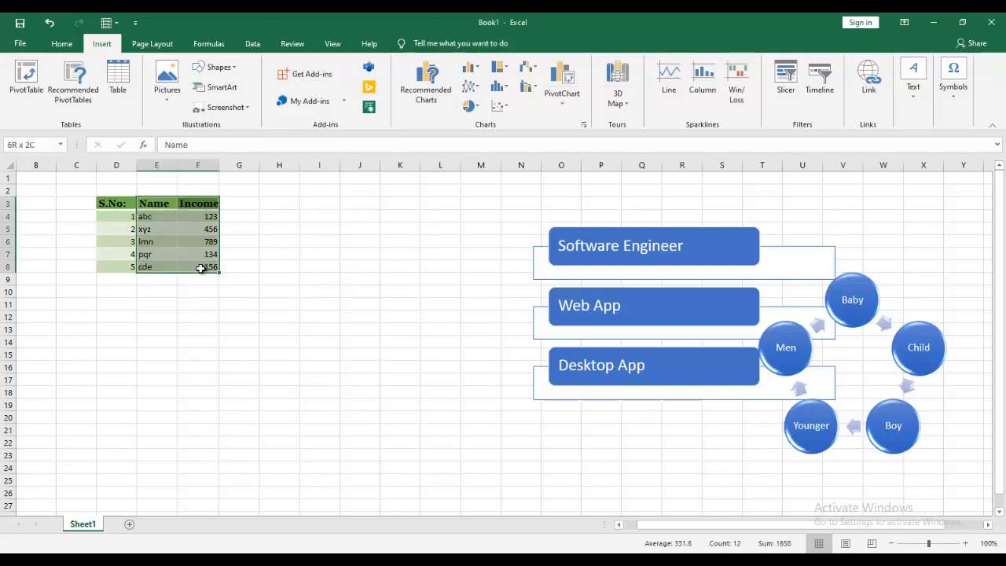
Preview the line, area, statistical, column, bar and hierarchy chart types for the Name and Income data without inserting one
click(481, 89)
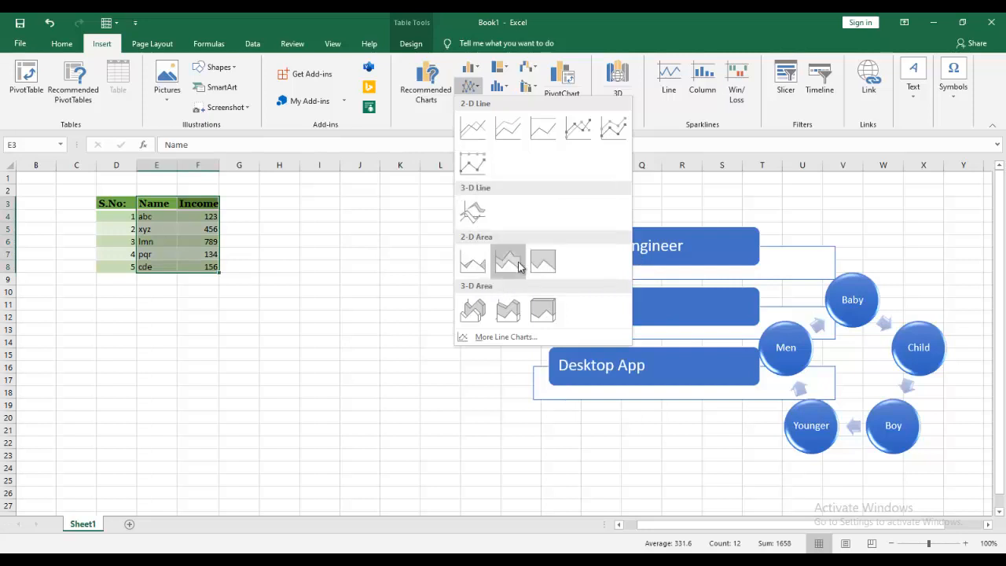
click(501, 88)
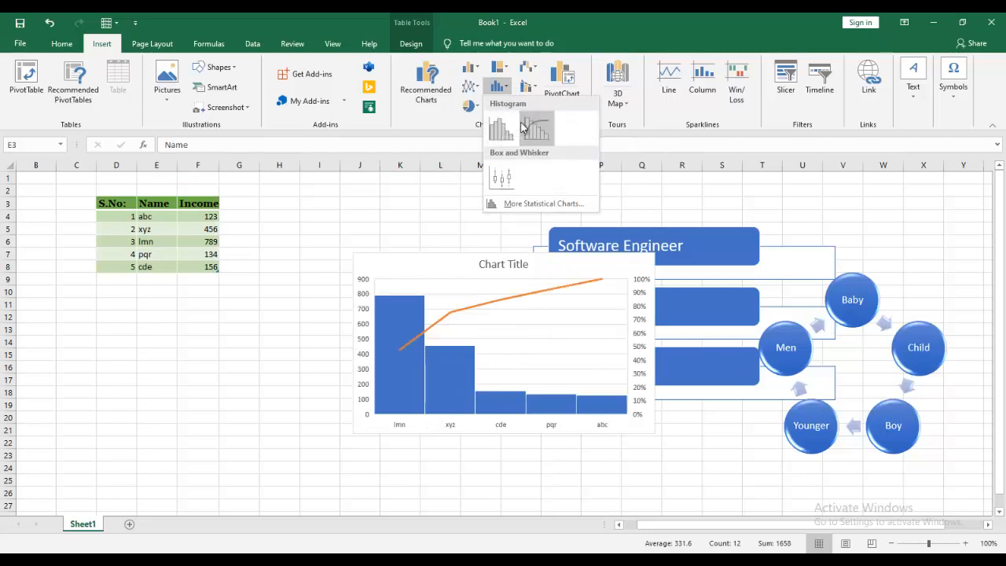
click(475, 69)
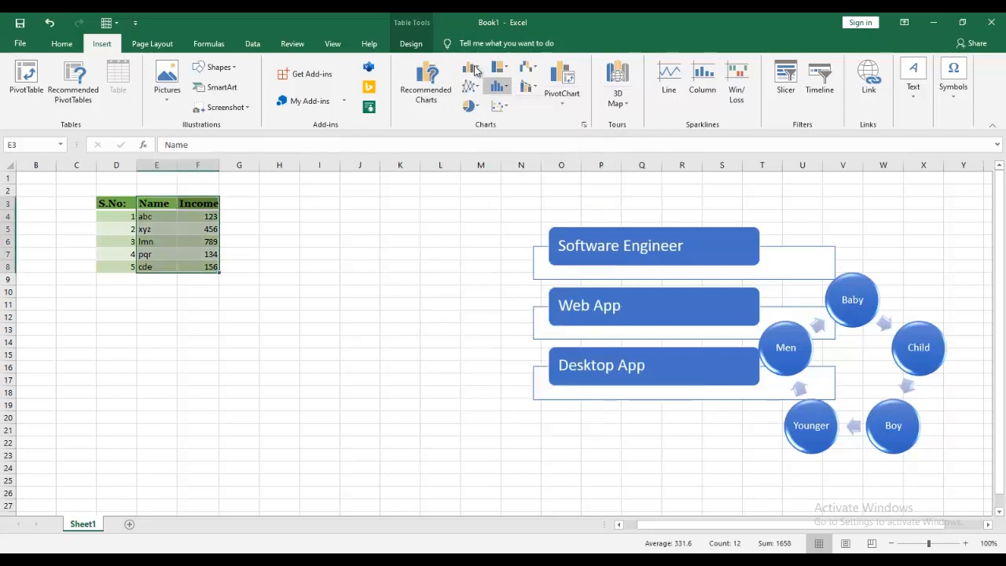
click(474, 69)
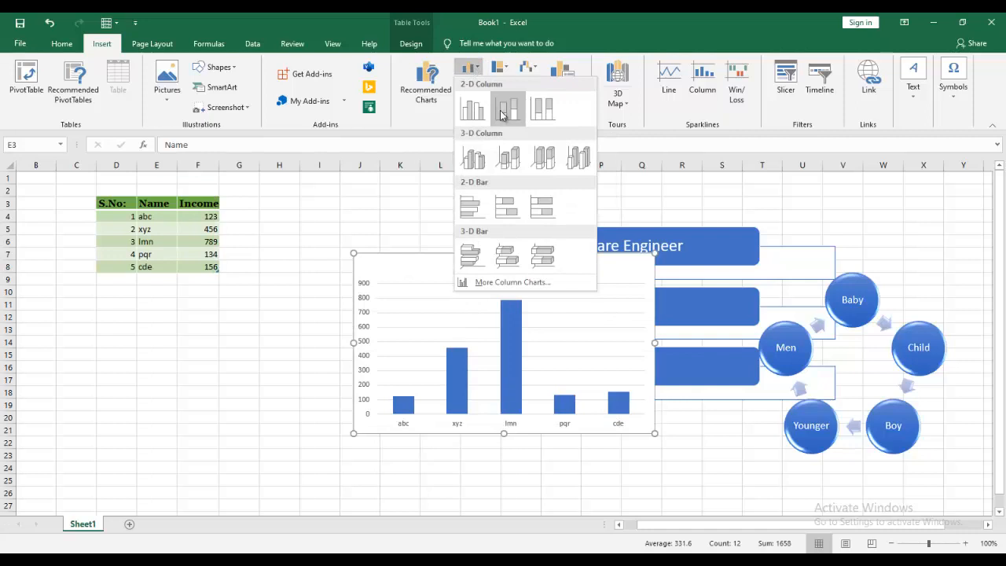
click(507, 69)
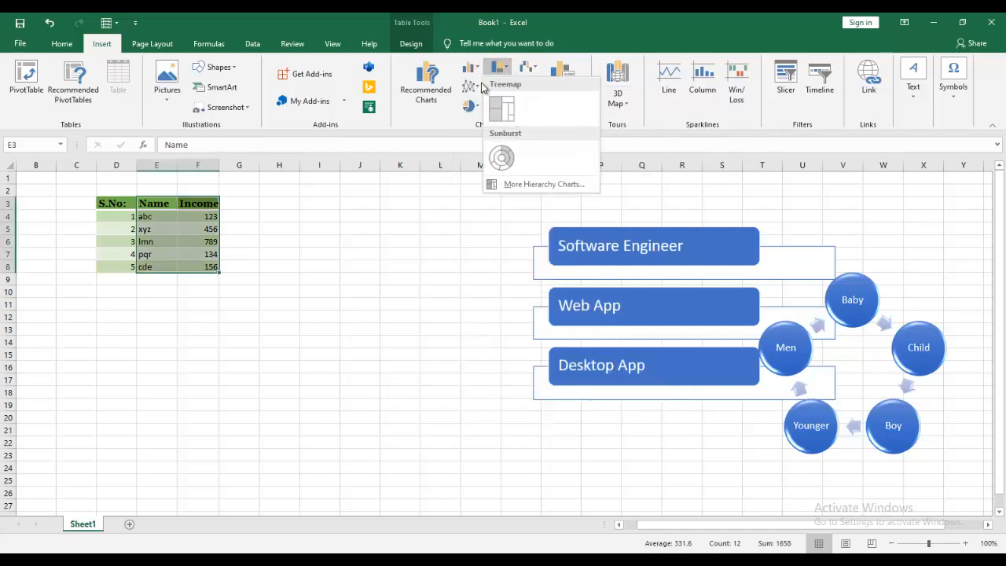
click(477, 89)
click(476, 90)
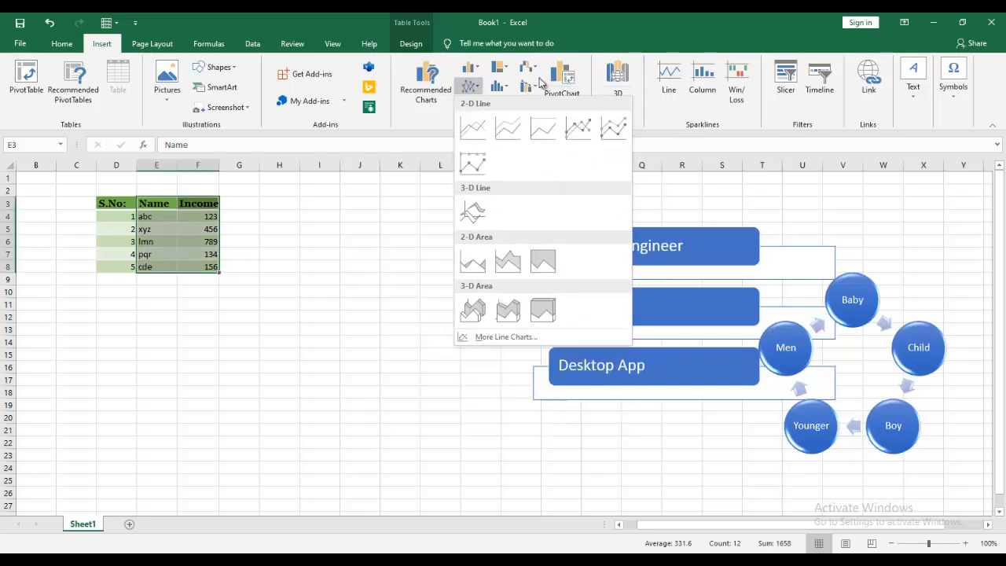
click(595, 79)
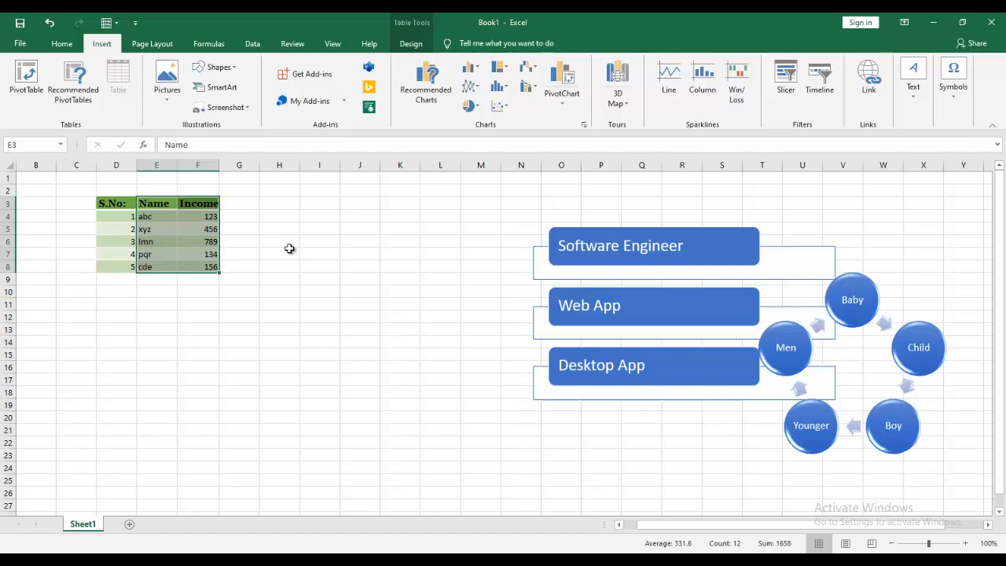
Insert the recommended Clustered Column chart for E3:F8 and place it below the table, starting at about column F and row 10
click(426, 83)
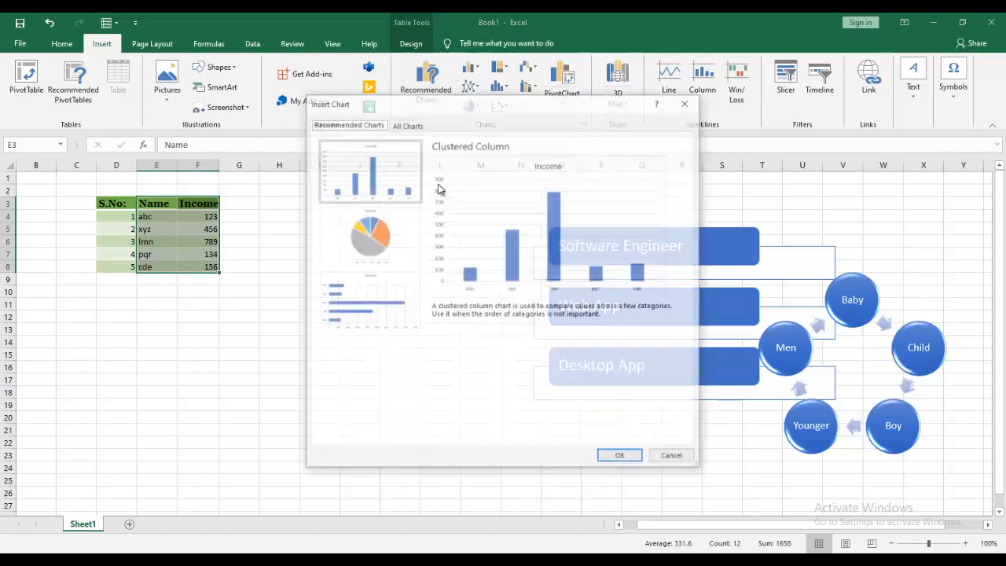
click(620, 458)
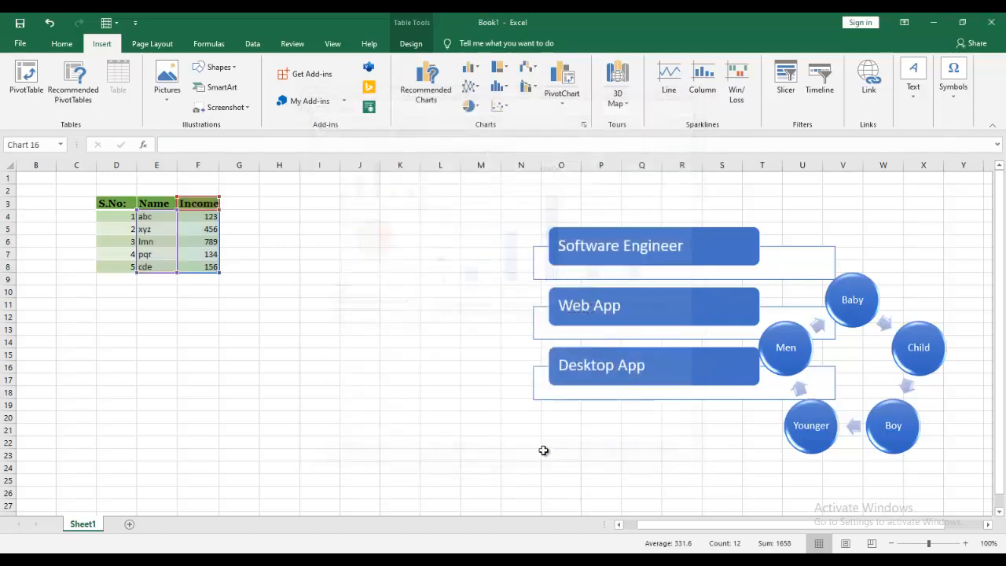
drag(446, 268, 293, 308)
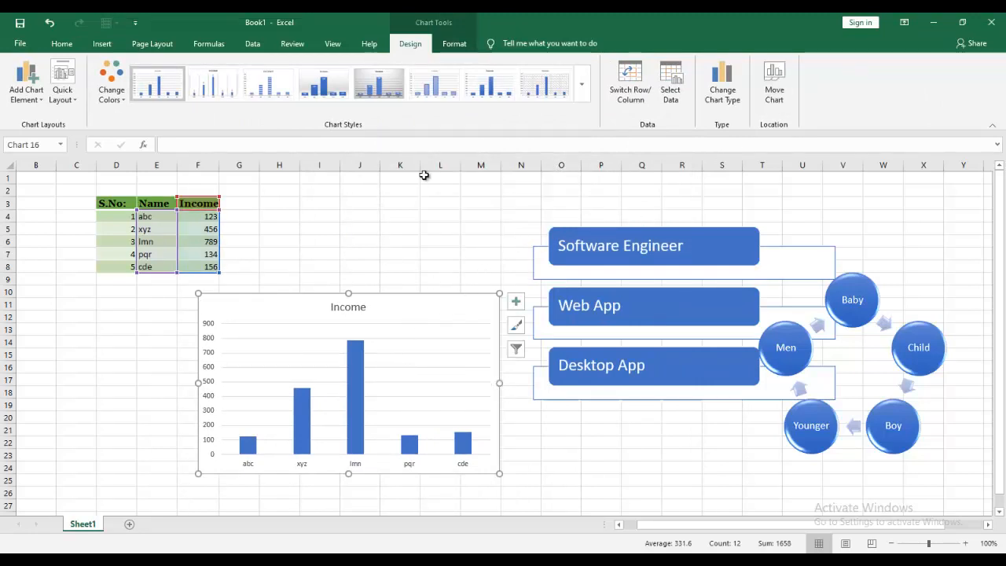
click(445, 47)
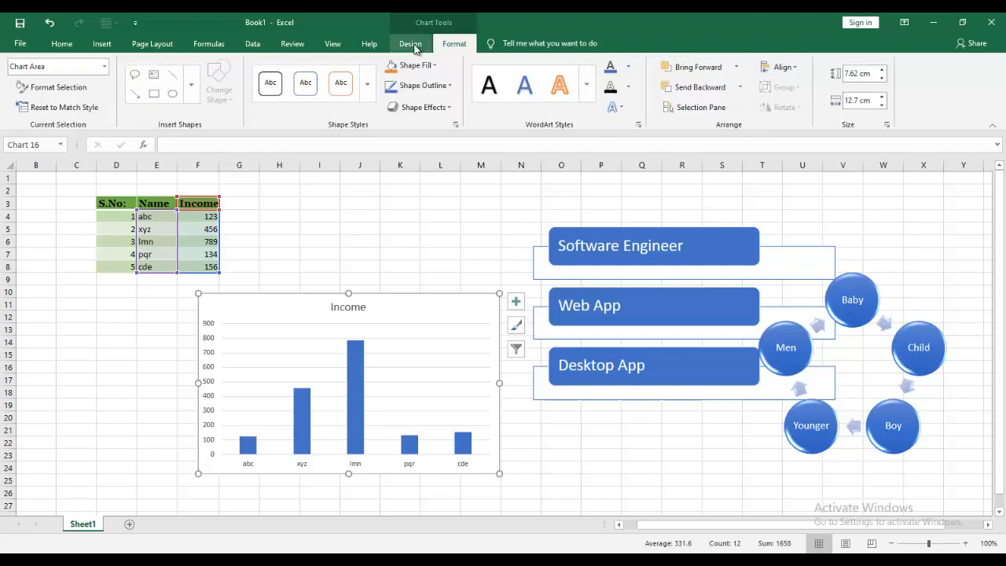
click(414, 47)
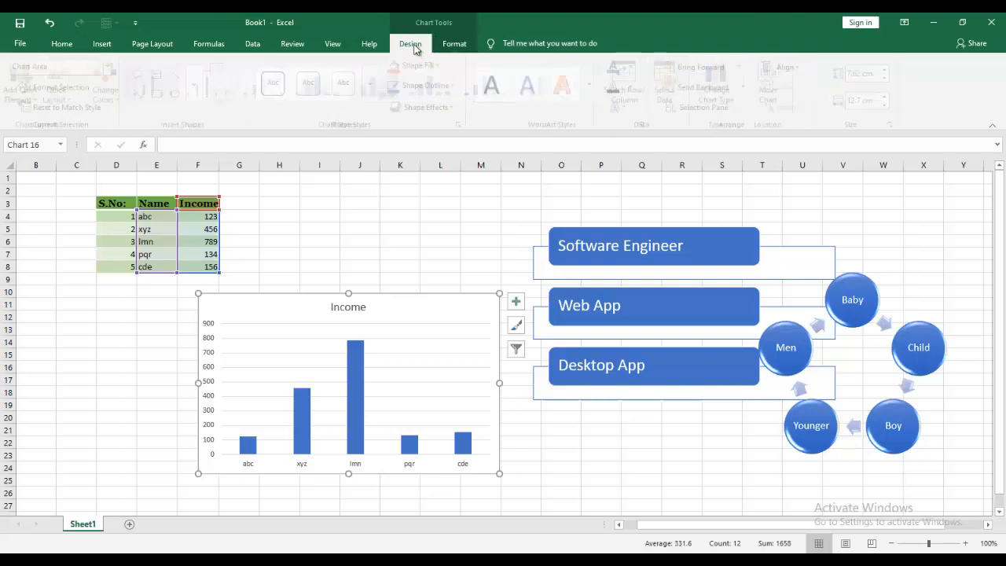
click(101, 43)
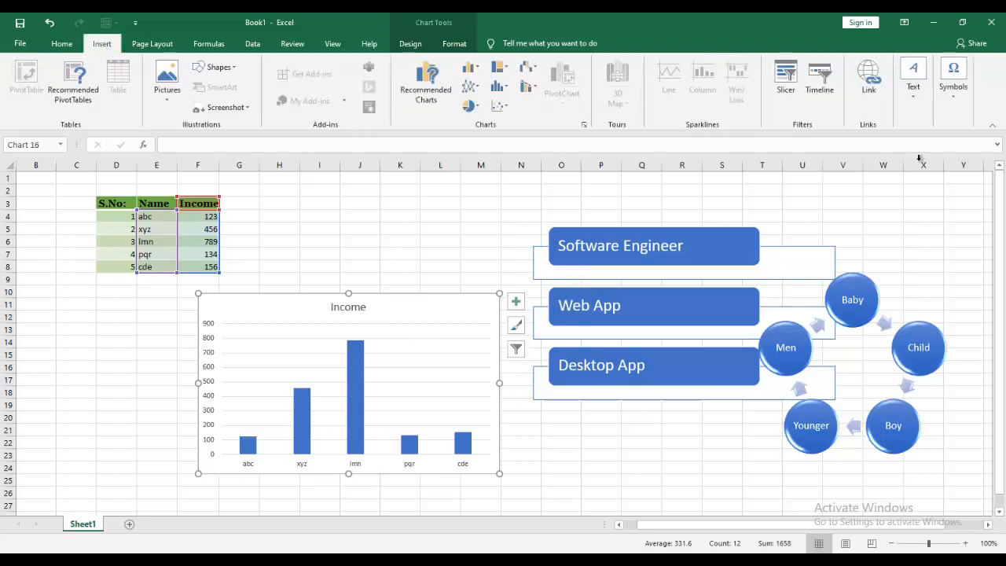
click(869, 91)
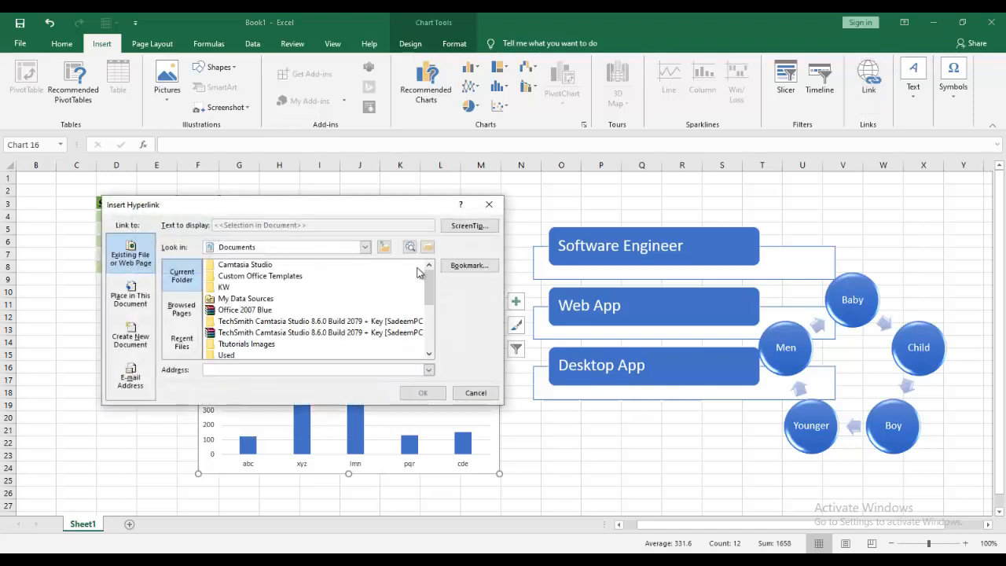
click(489, 205)
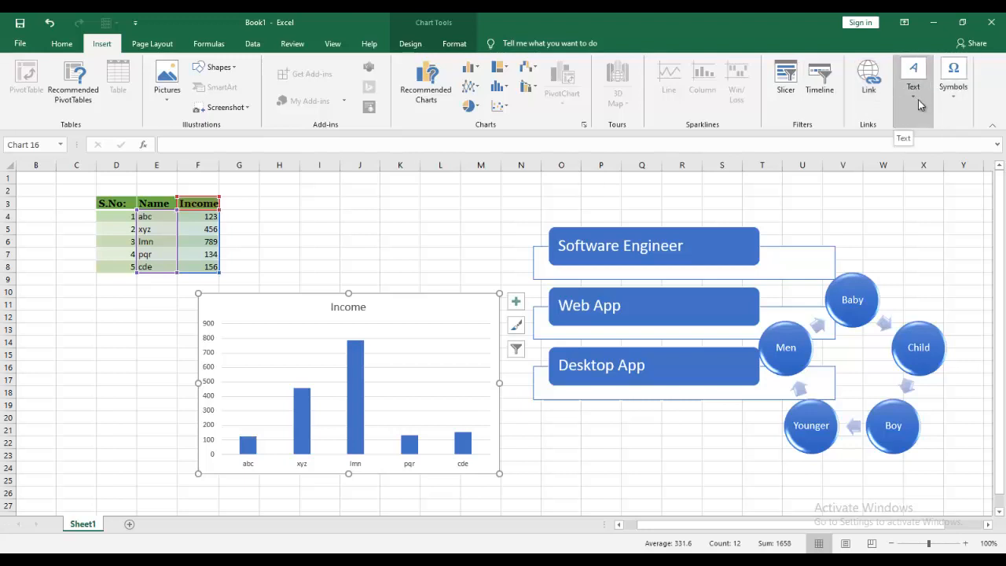
Browse the Times New Roman symbols available for insertion, including the Latin-1 Supplement and Spacing Modifier Letters subsets
click(951, 100)
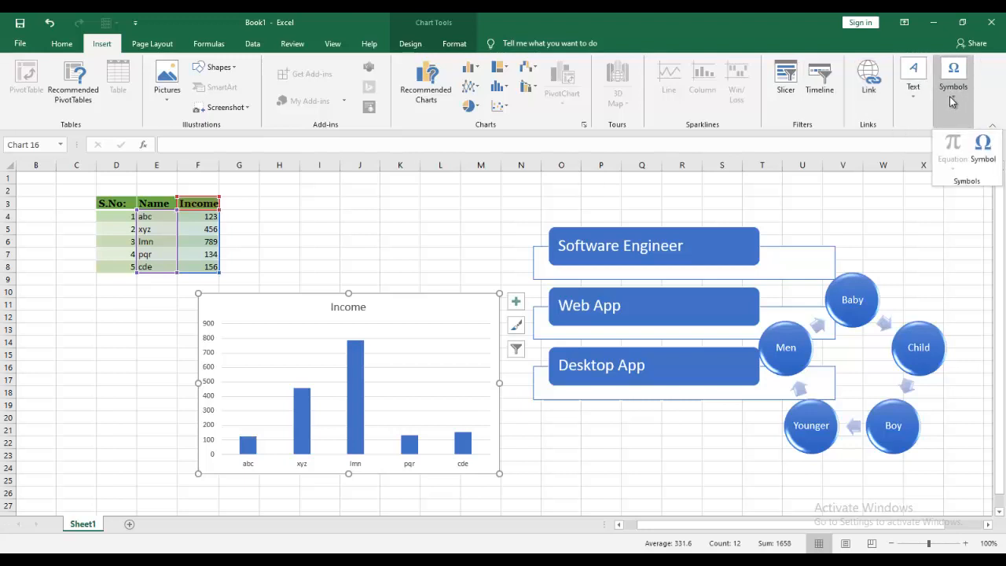
click(983, 146)
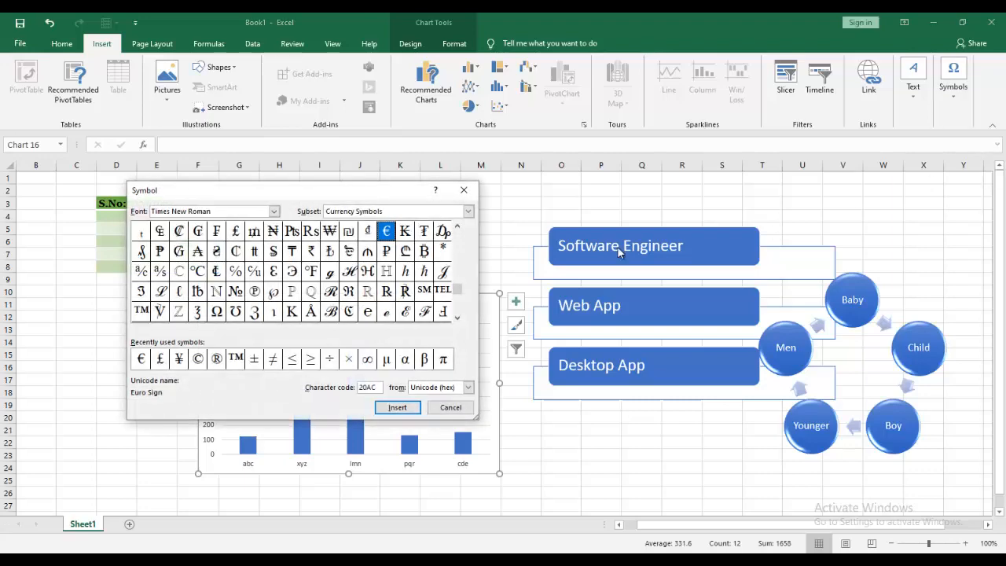
drag(319, 194, 505, 210)
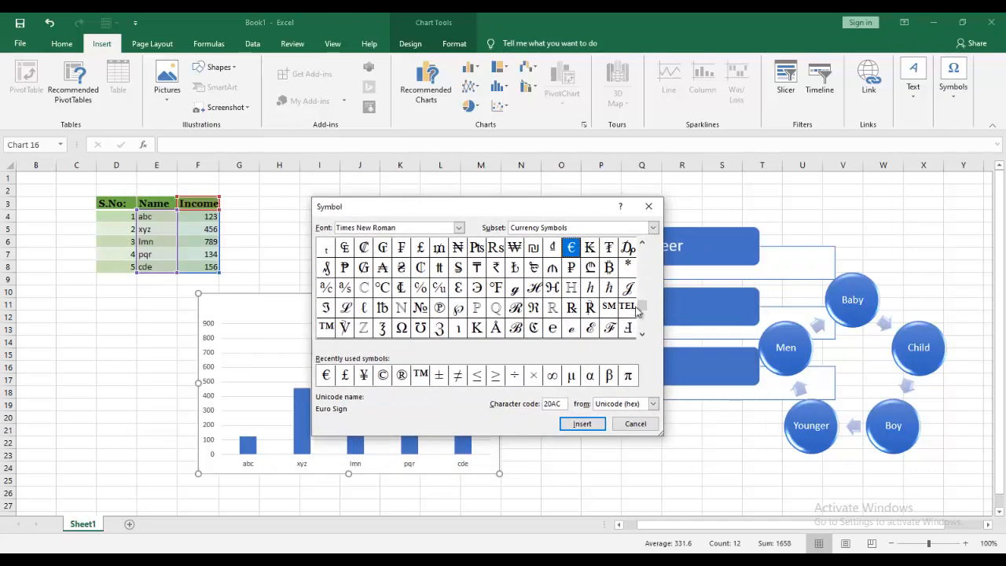
drag(640, 311, 642, 248)
click(459, 228)
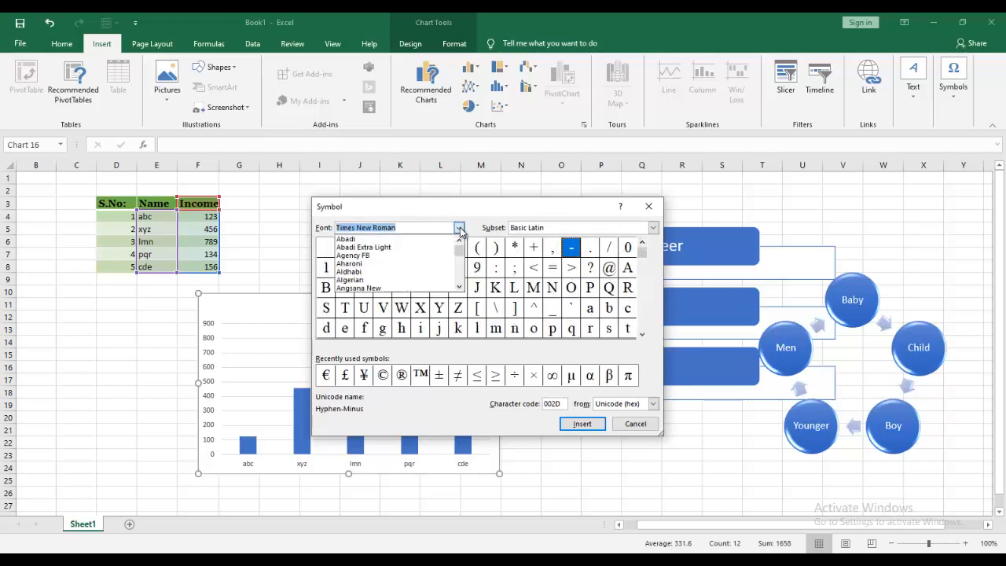
click(460, 228)
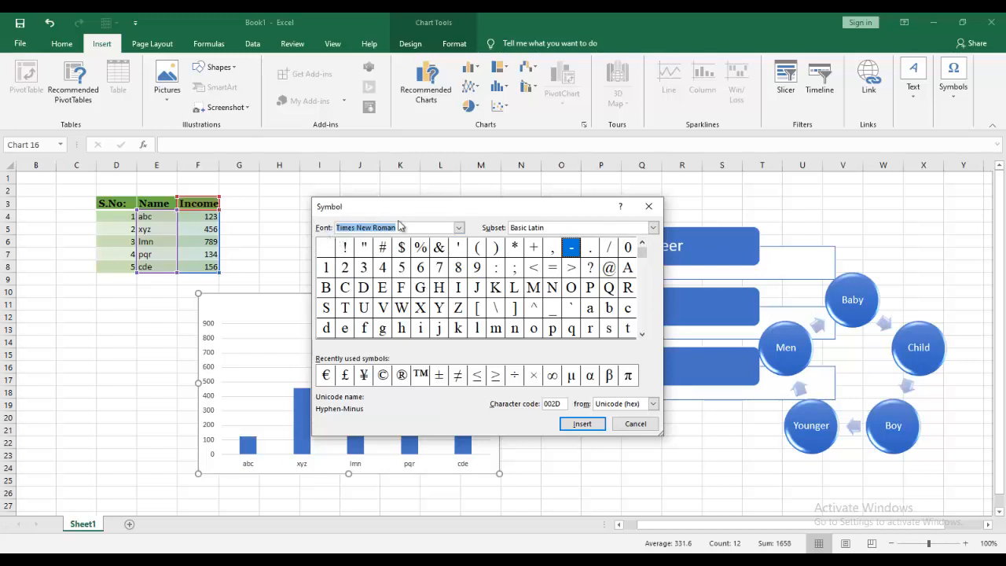
click(653, 227)
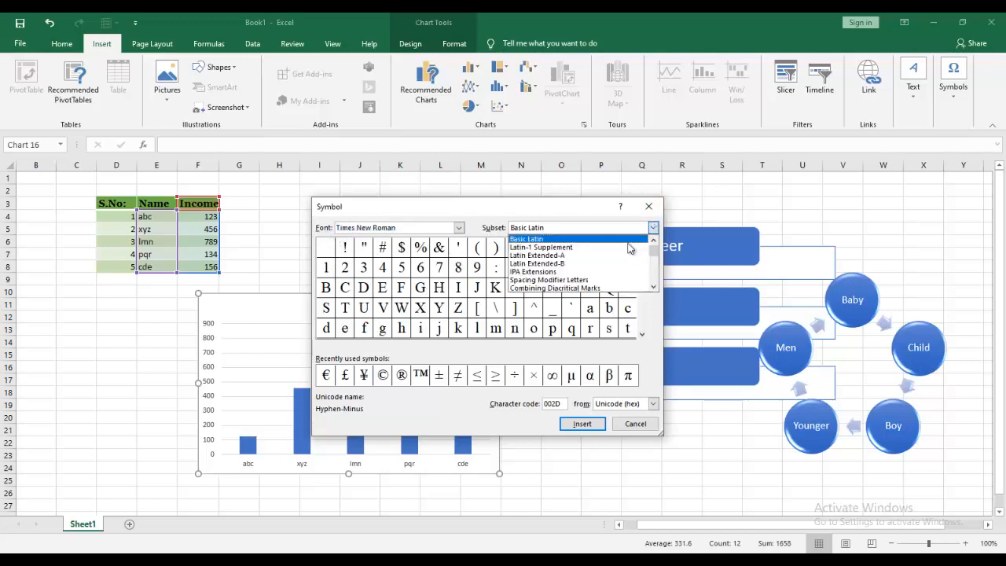
click(555, 248)
click(653, 227)
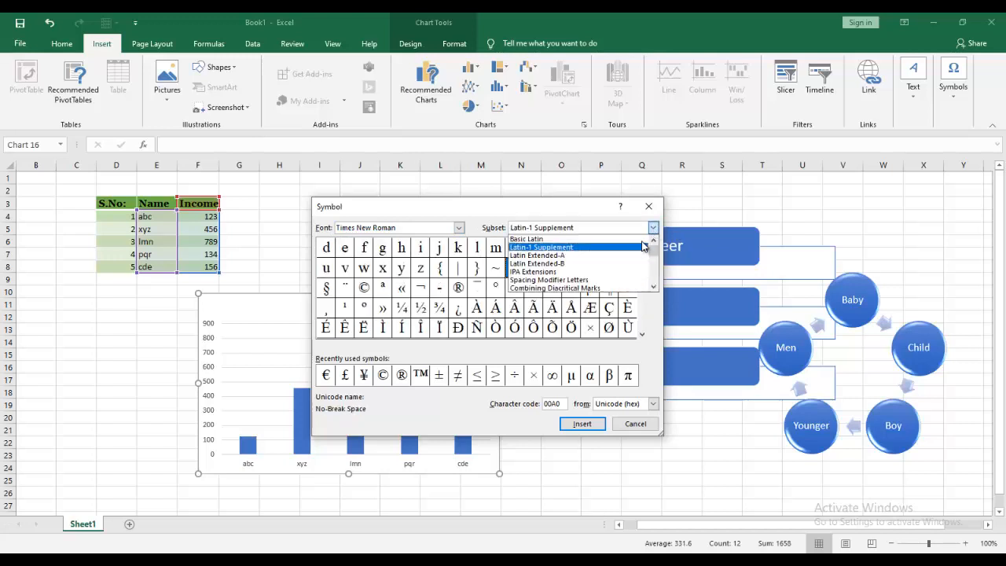
click(583, 279)
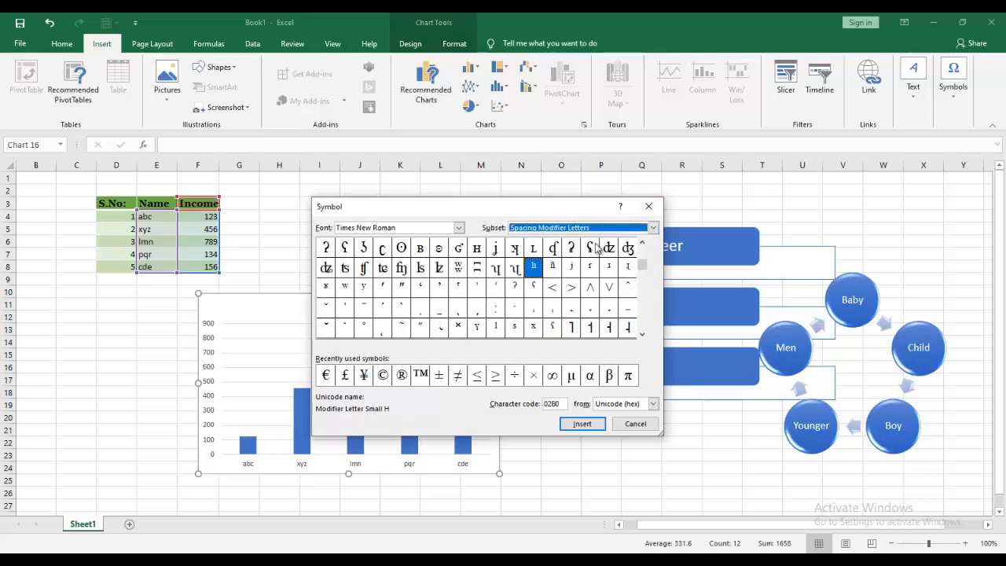
drag(642, 270, 643, 313)
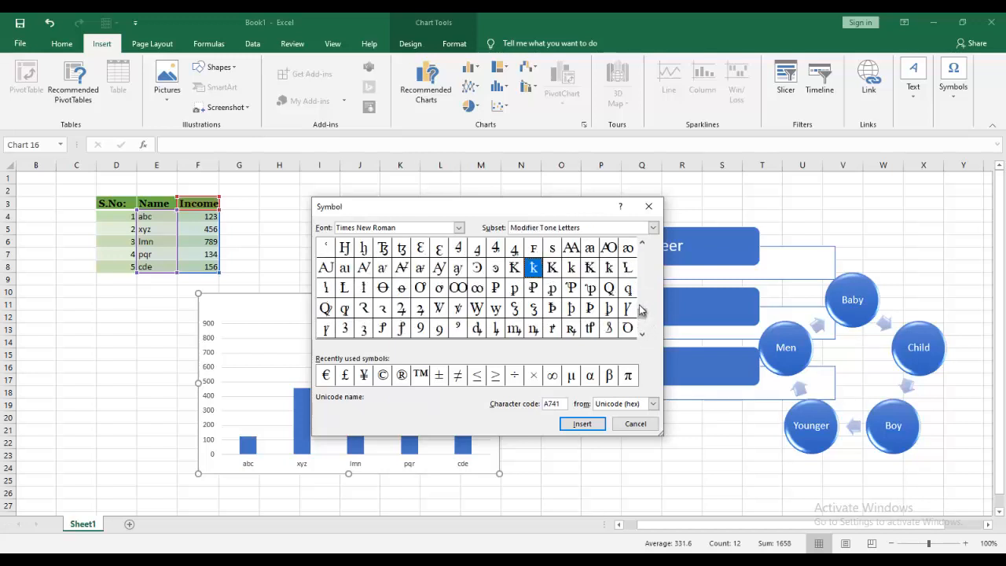
Try to insert the Black Heart Suit symbol, character code 2665 in Times New Roman, into the selected Income chart
click(653, 228)
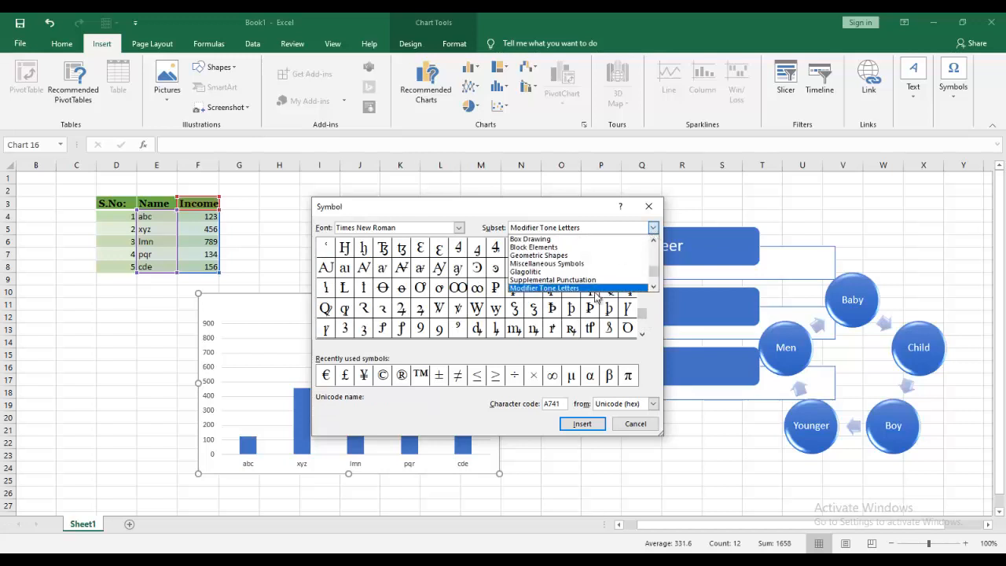
click(588, 277)
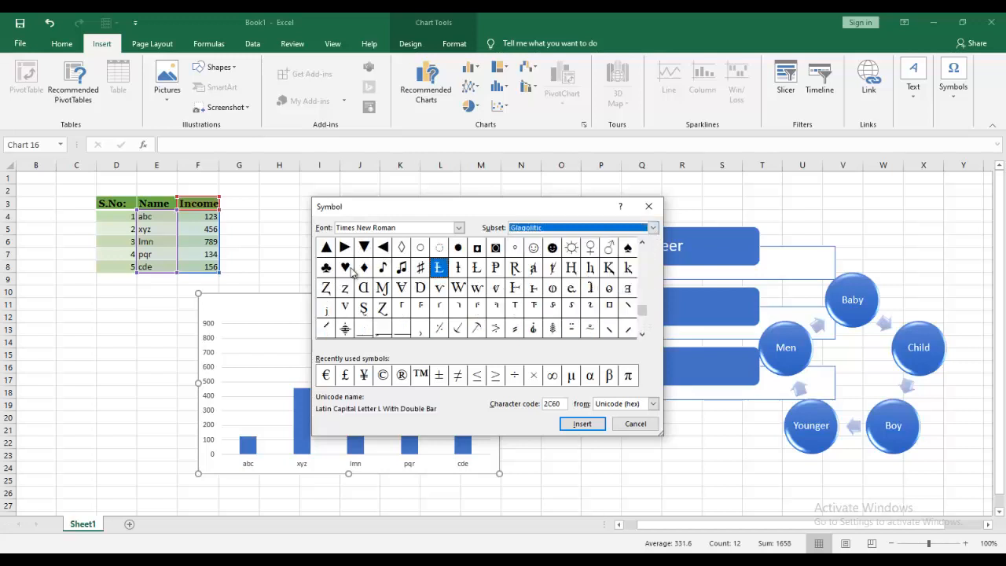
click(347, 269)
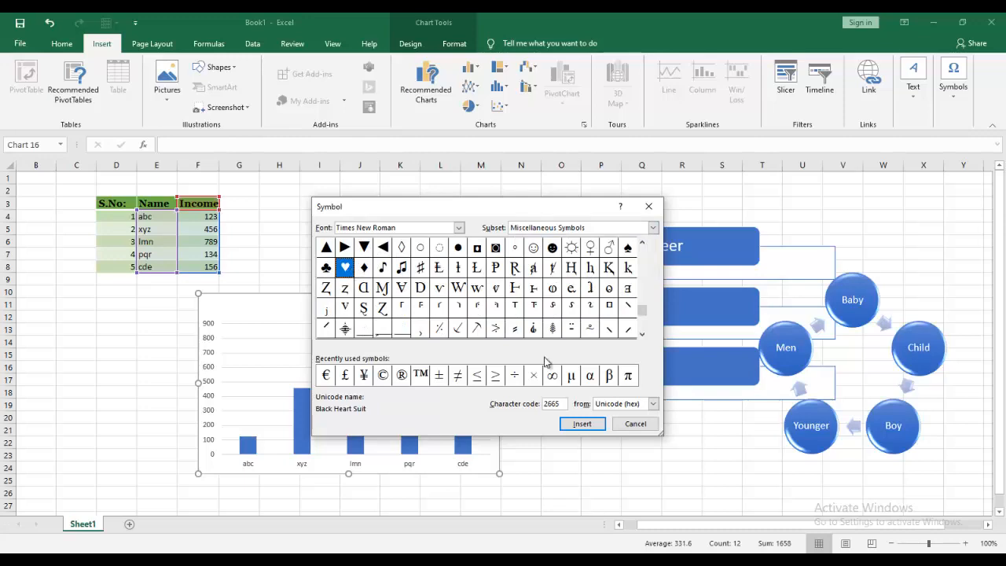
click(577, 424)
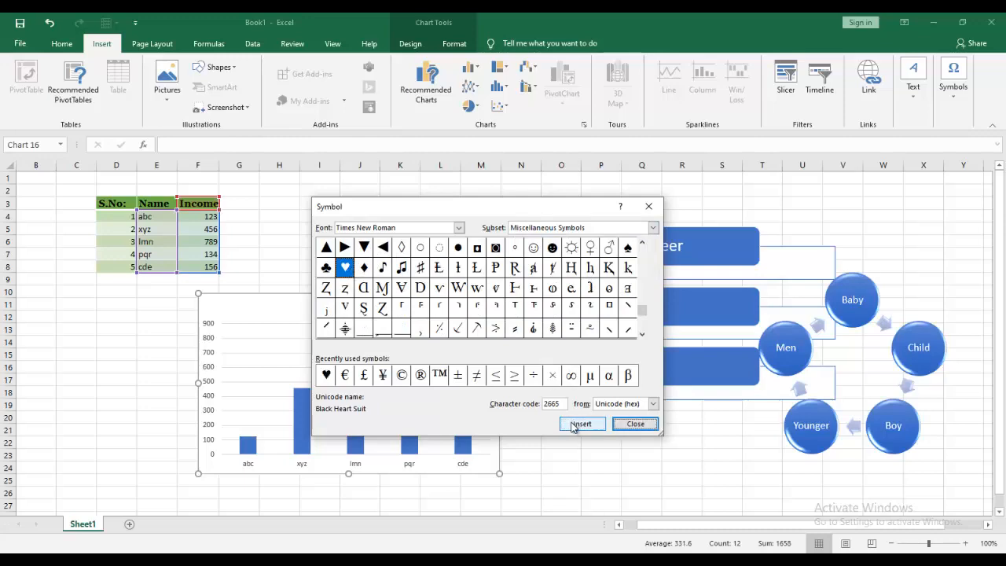
drag(523, 212, 694, 252)
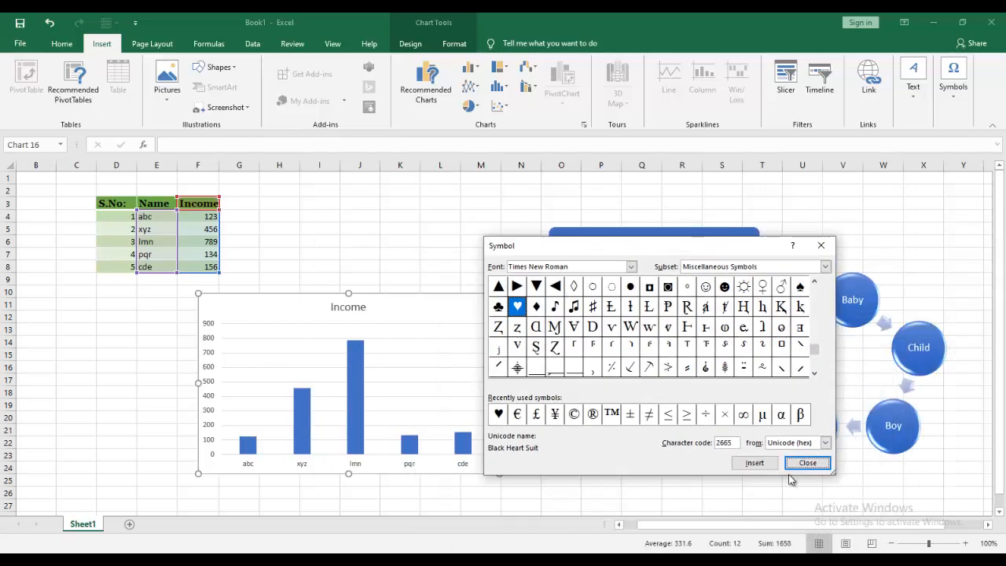
click(754, 463)
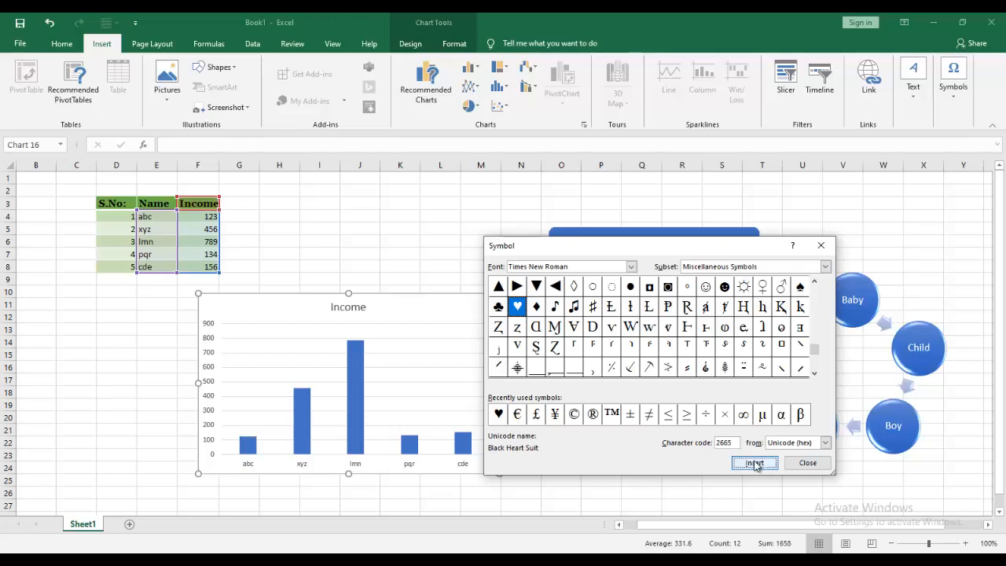
click(807, 463)
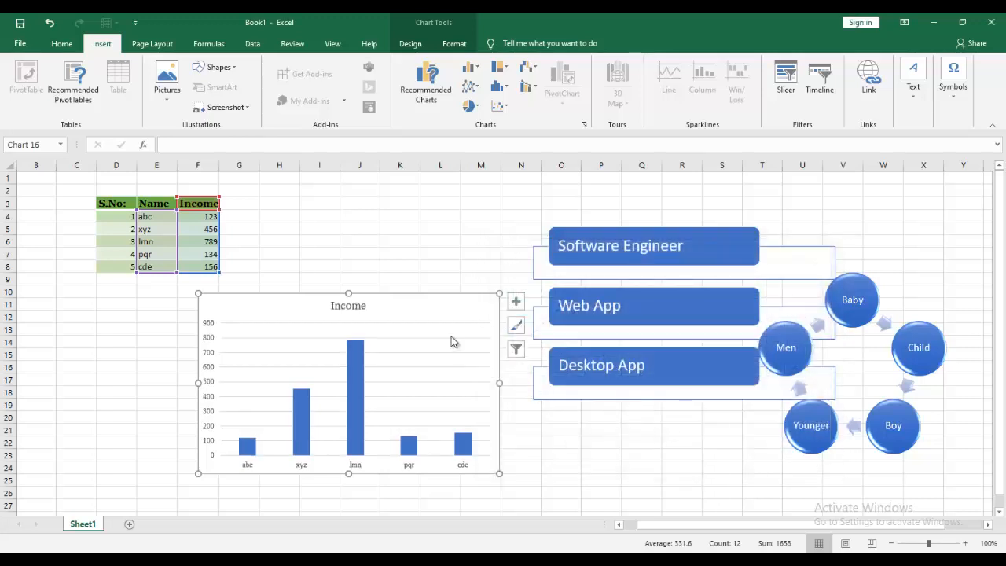
Move the plot area toward the upper-right corner of the Income chart
drag(451, 341, 566, 249)
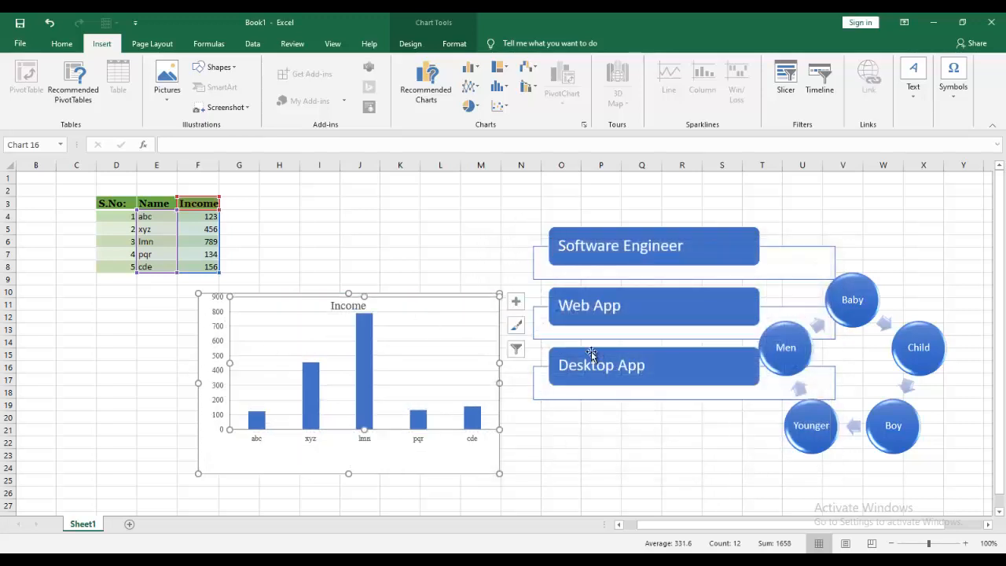
Insert the Black Heart Suit symbol, character code 2665 in Times New Roman, twice into cell T3
click(766, 202)
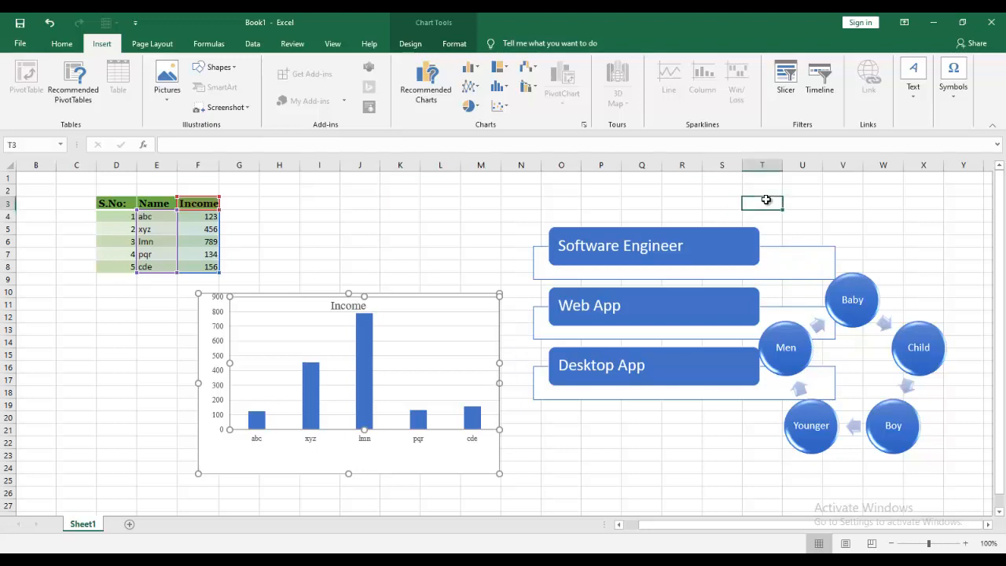
click(953, 93)
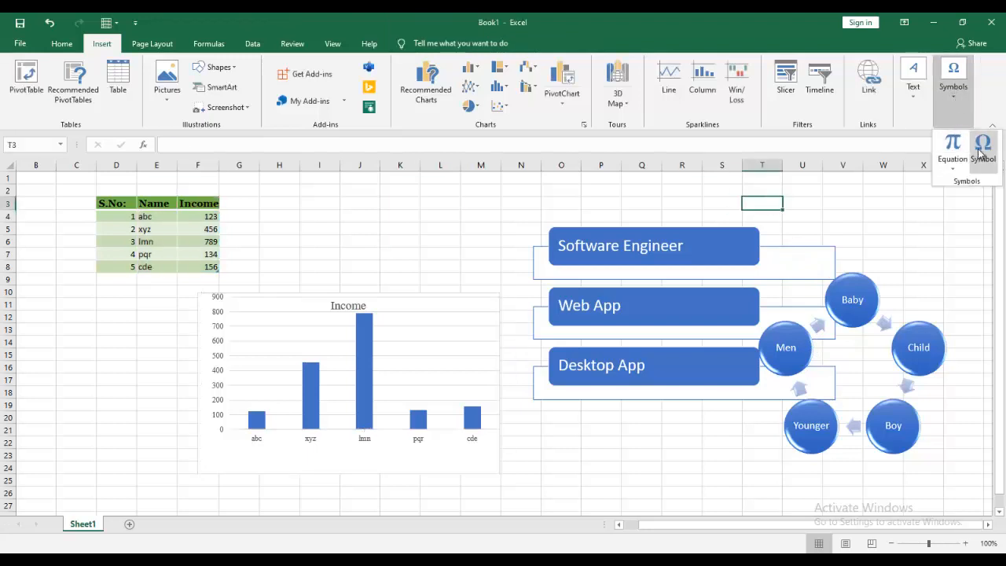
click(981, 145)
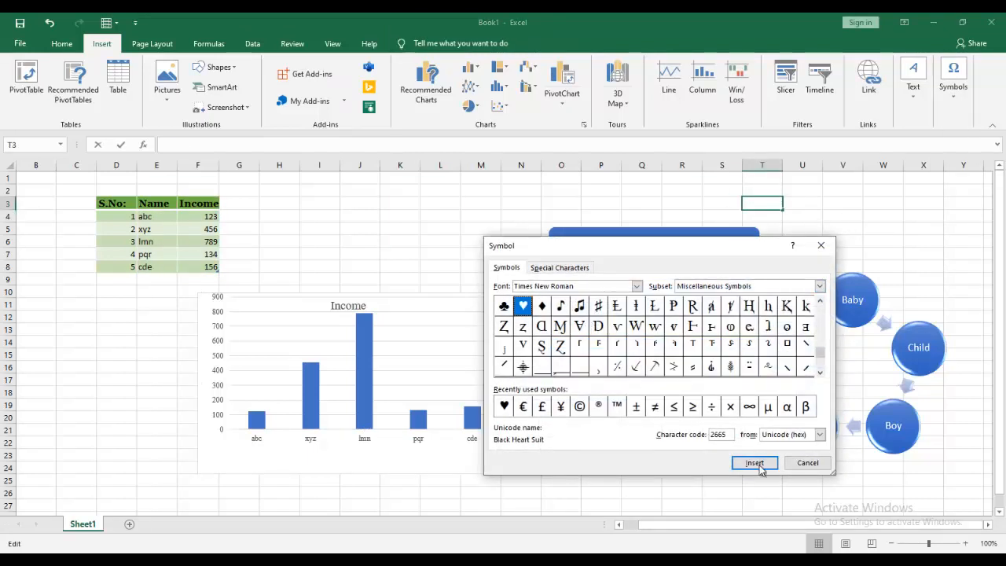
click(761, 464)
click(761, 464)
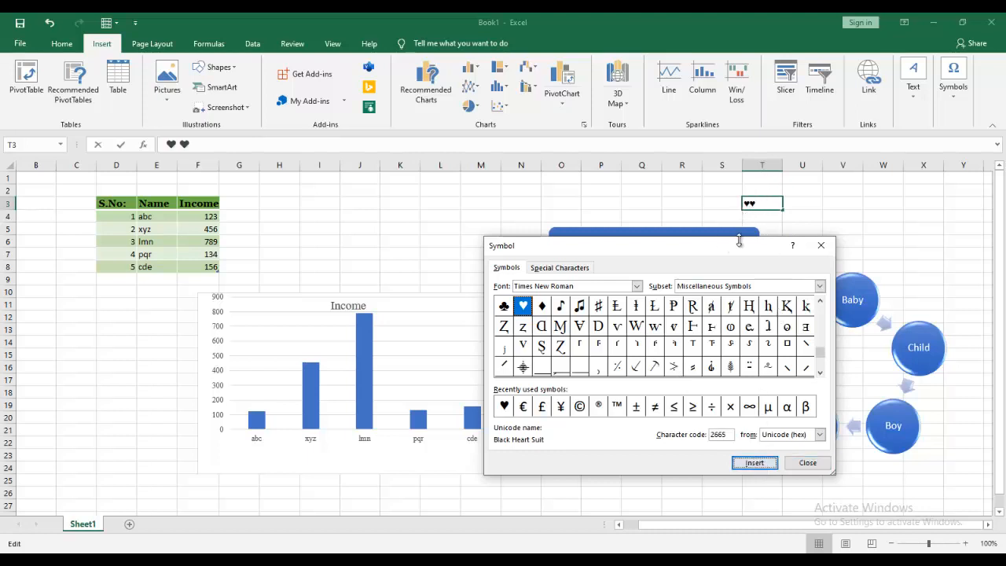
Add the Black Club Suit symbol, character code 2663, twice after the hearts in T3 and commit the cell
click(508, 306)
click(755, 463)
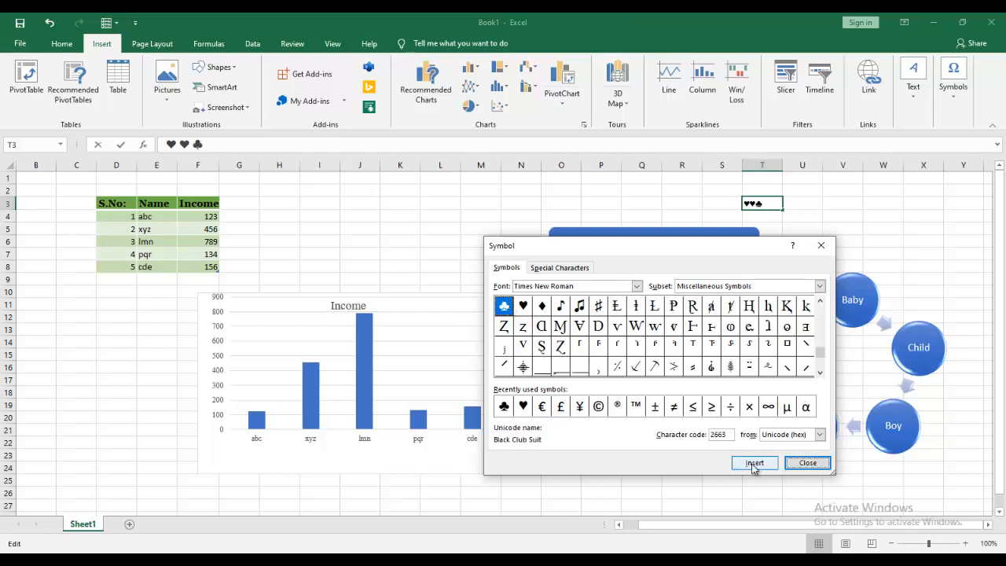
click(754, 464)
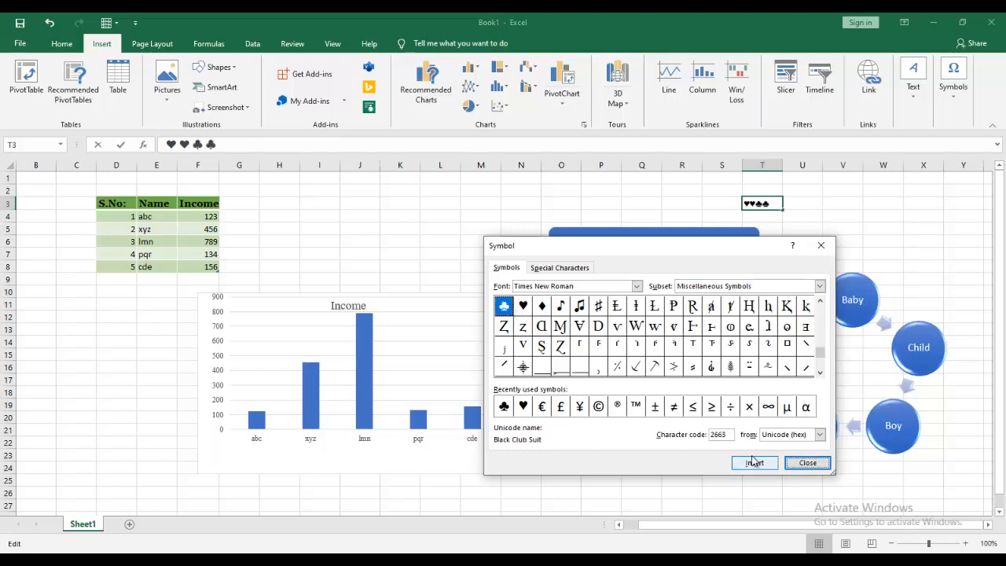
click(807, 462)
click(810, 191)
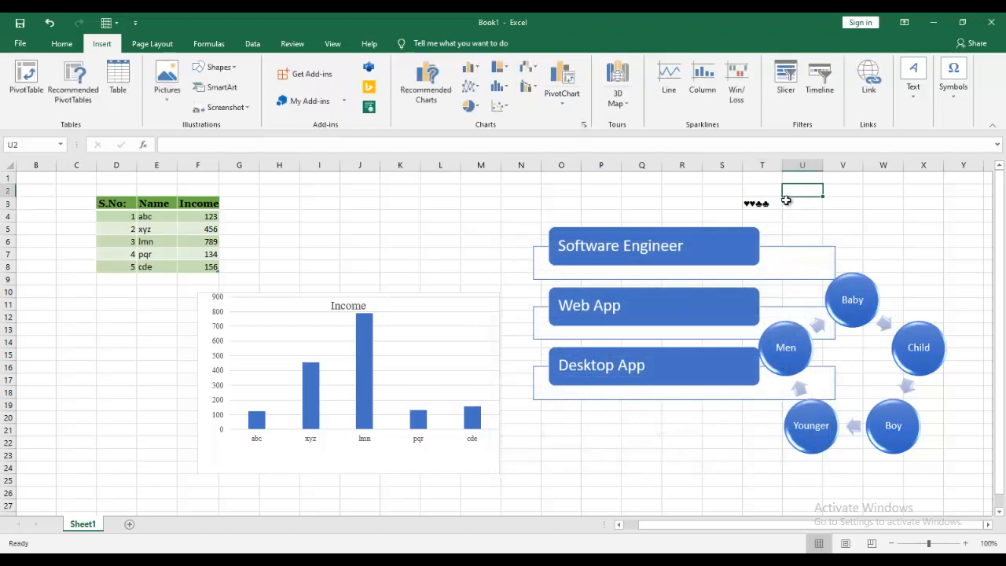
Increase the font size of the heart and club symbols in T3 to 20
click(761, 203)
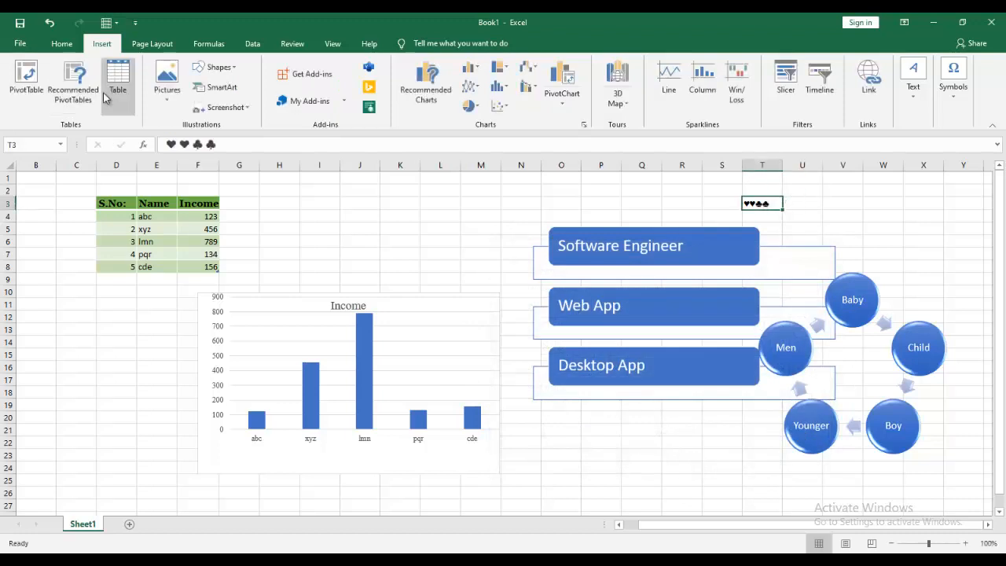
click(62, 43)
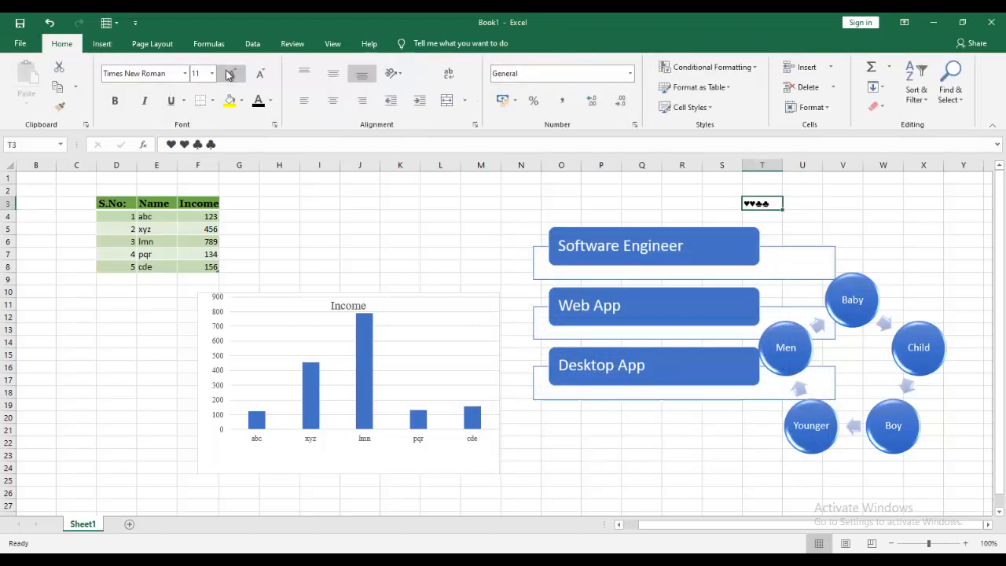
click(233, 73)
click(233, 74)
click(233, 73)
click(233, 73)
click(233, 74)
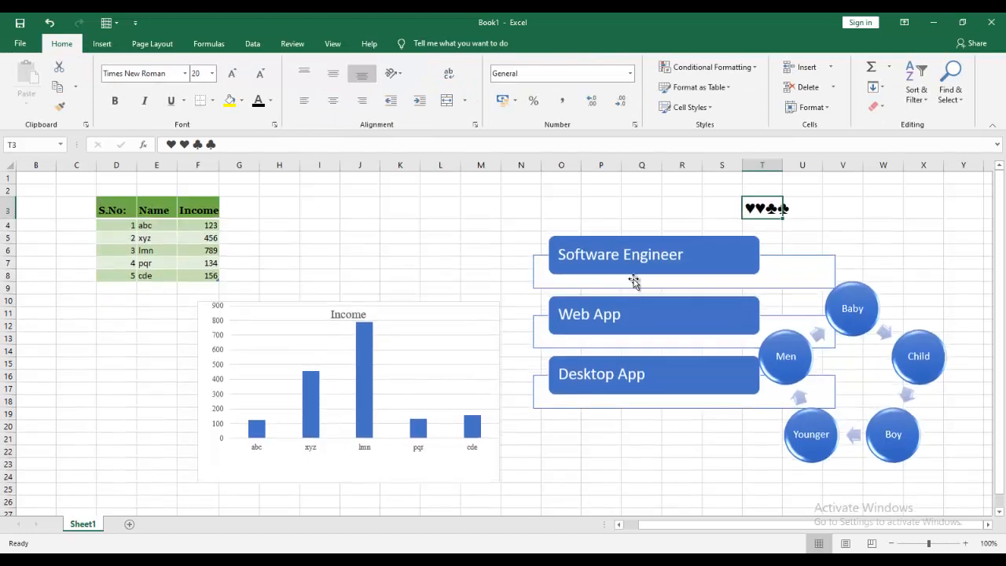
Widen column T slightly so that all four symbols in T3 fit within the cell
click(866, 206)
click(778, 206)
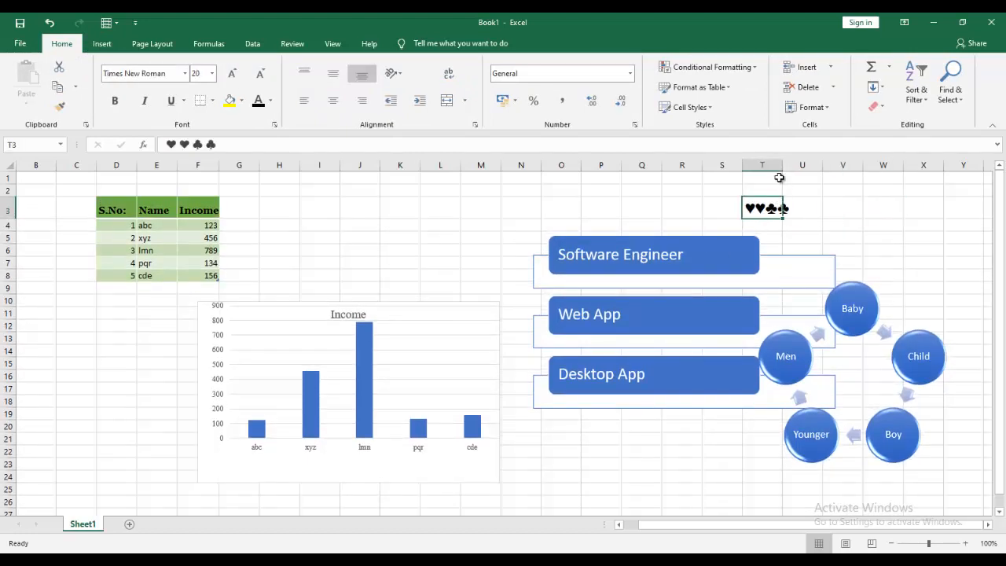
drag(782, 162, 793, 161)
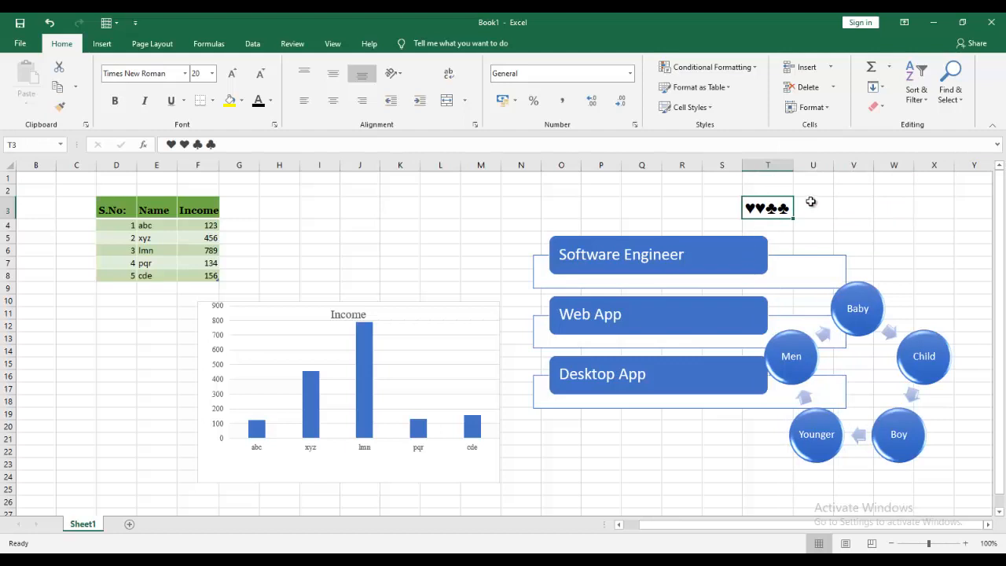
click(809, 201)
click(751, 211)
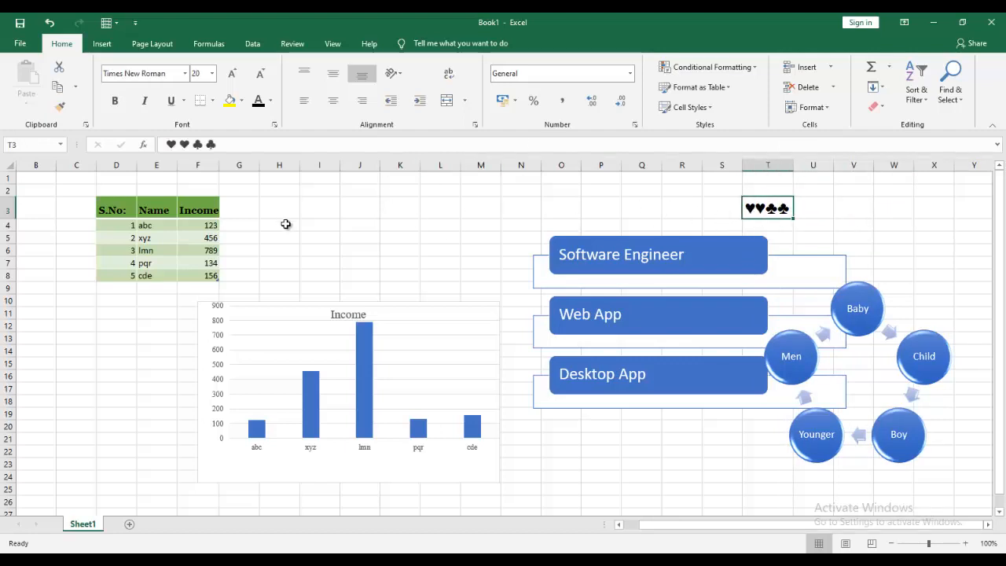
drag(813, 193, 564, 211)
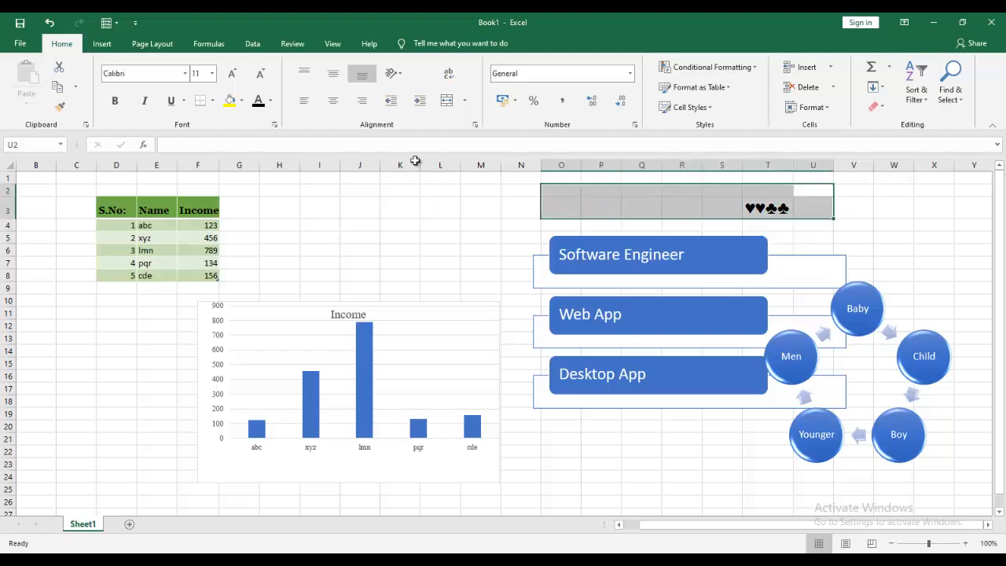
Draw a tall, narrow text box over about C13:C22 beside the Income chart and delete it
click(102, 44)
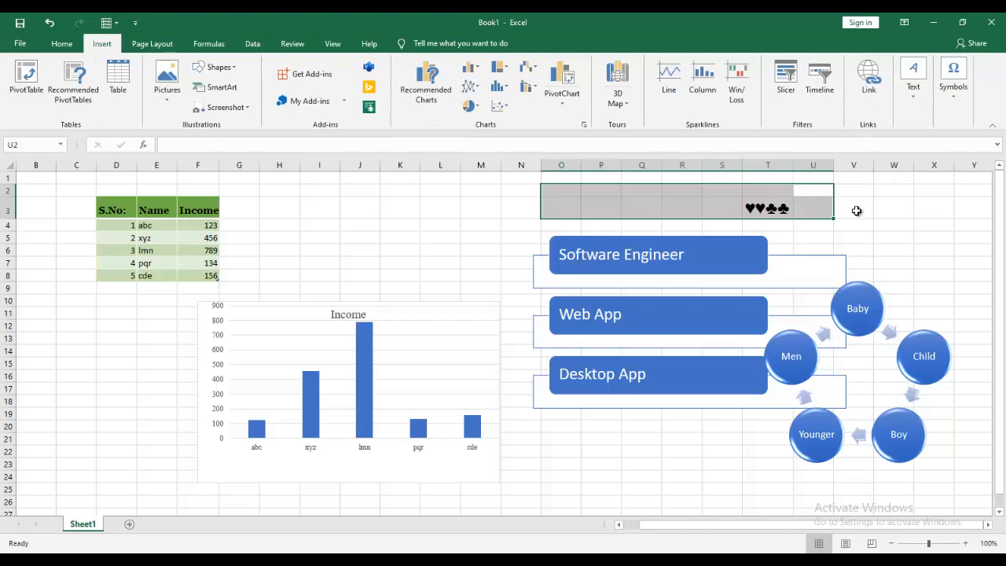
click(879, 189)
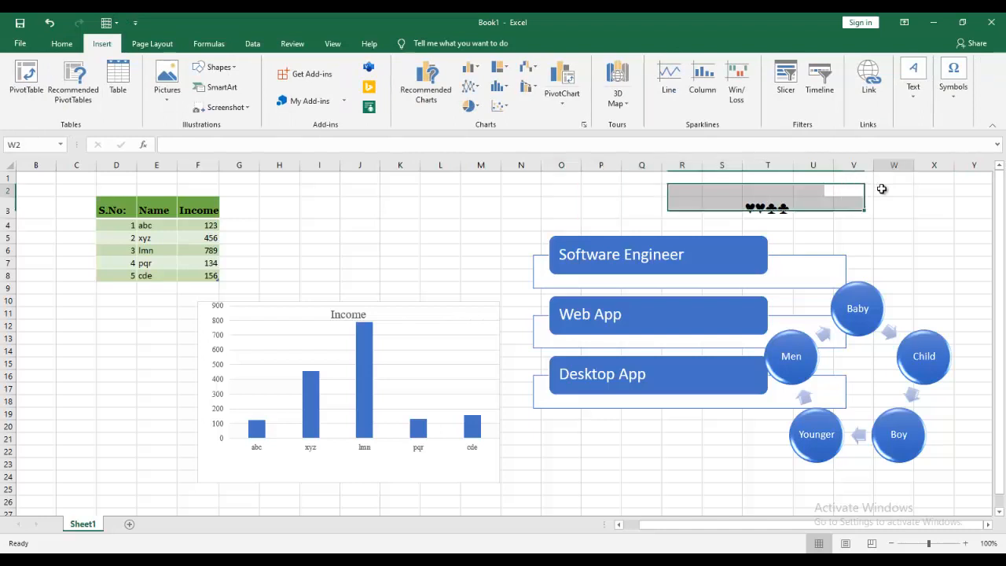
click(916, 101)
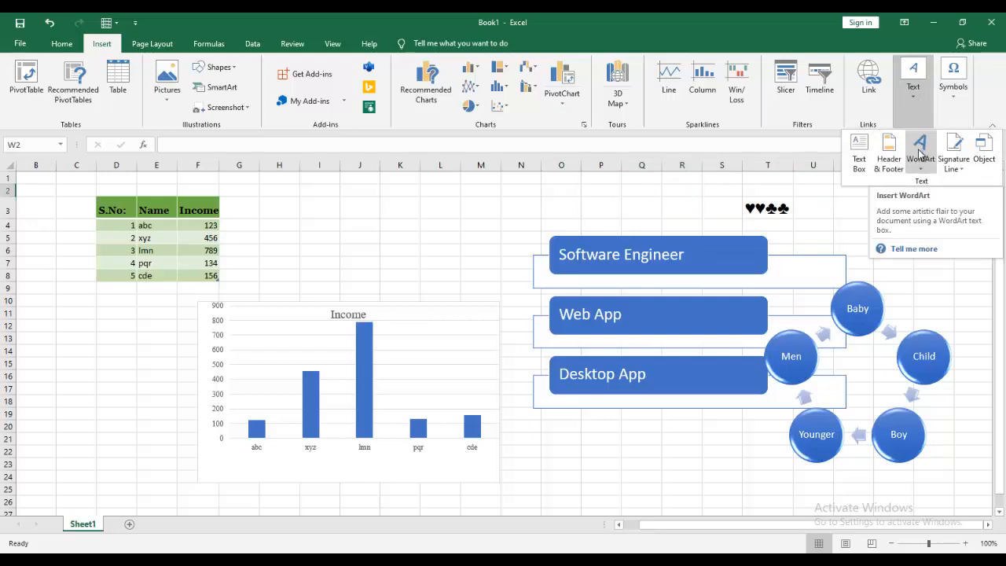
click(858, 154)
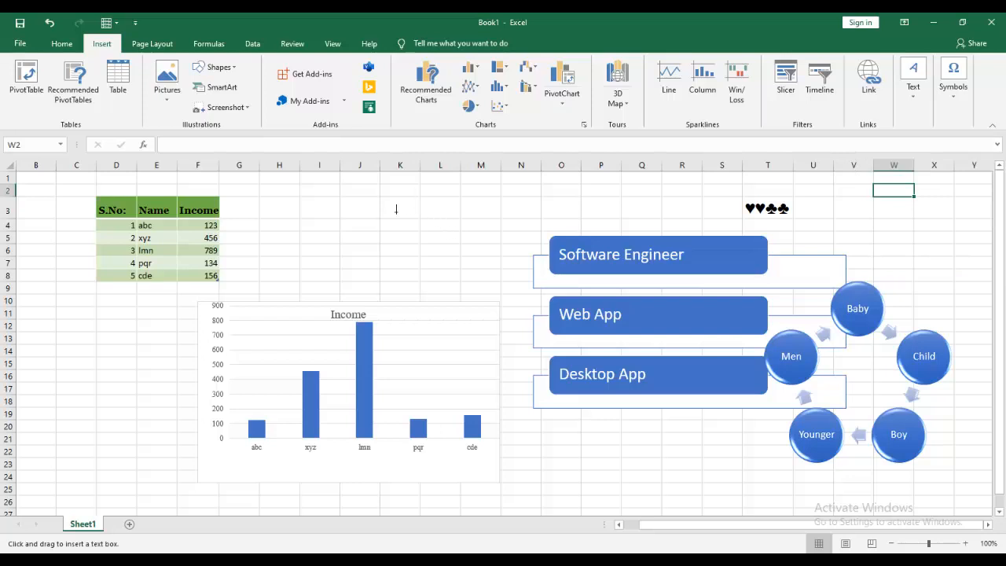
mouse_move(60, 336)
mouse_down()
mouse_move(123, 397)
mouse_move(92, 438)
mouse_move(100, 458)
mouse_up()
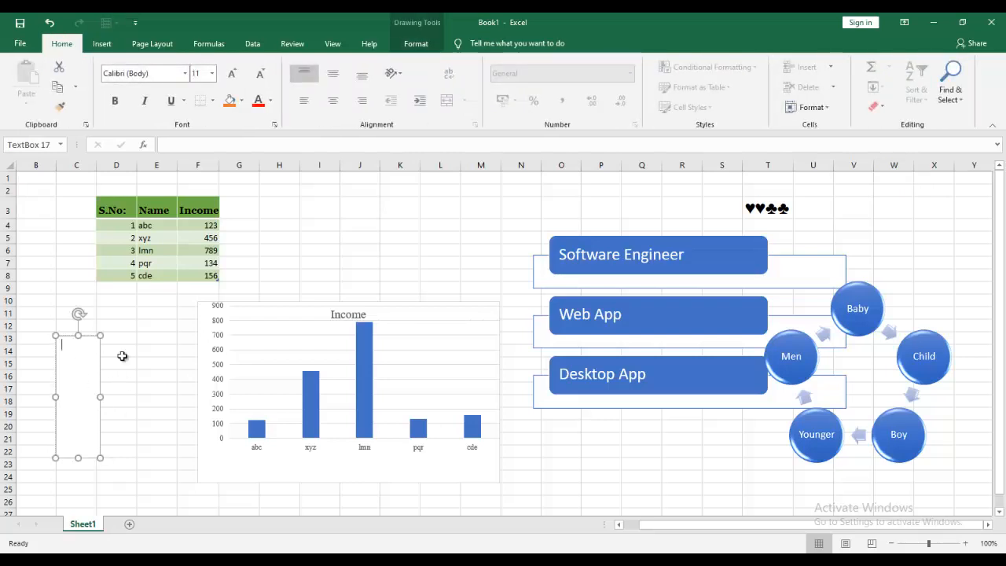
drag(92, 337, 132, 318)
key(Delete)
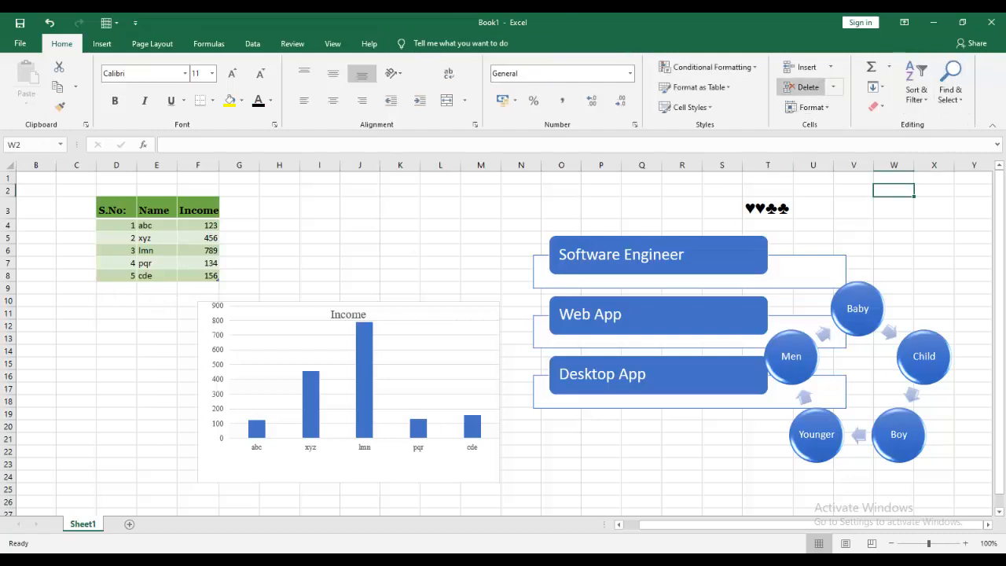
Insert WordArt in the plain blue style, enter the person's name as its text, and place it above the Income chart at about I2:M5
click(102, 43)
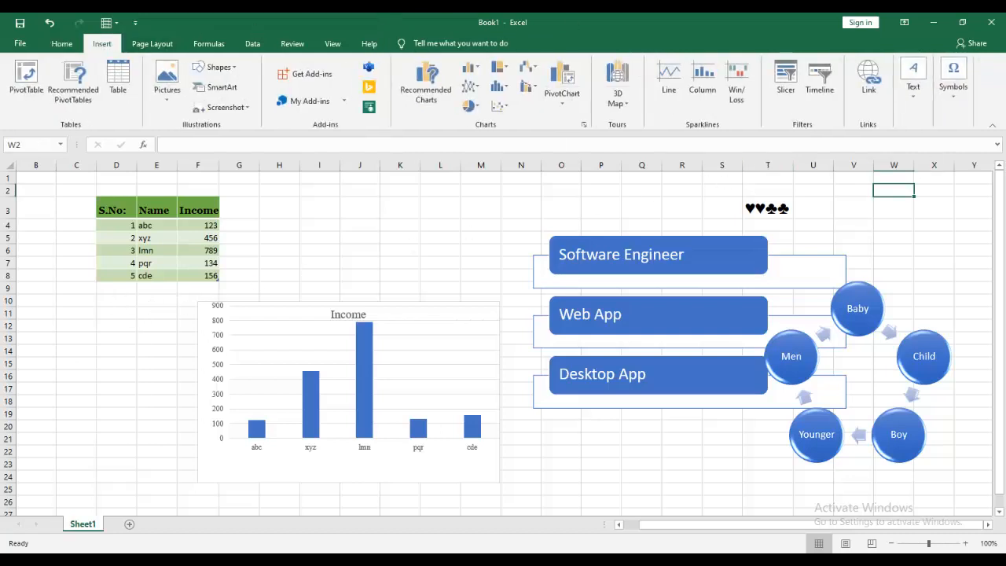
click(914, 99)
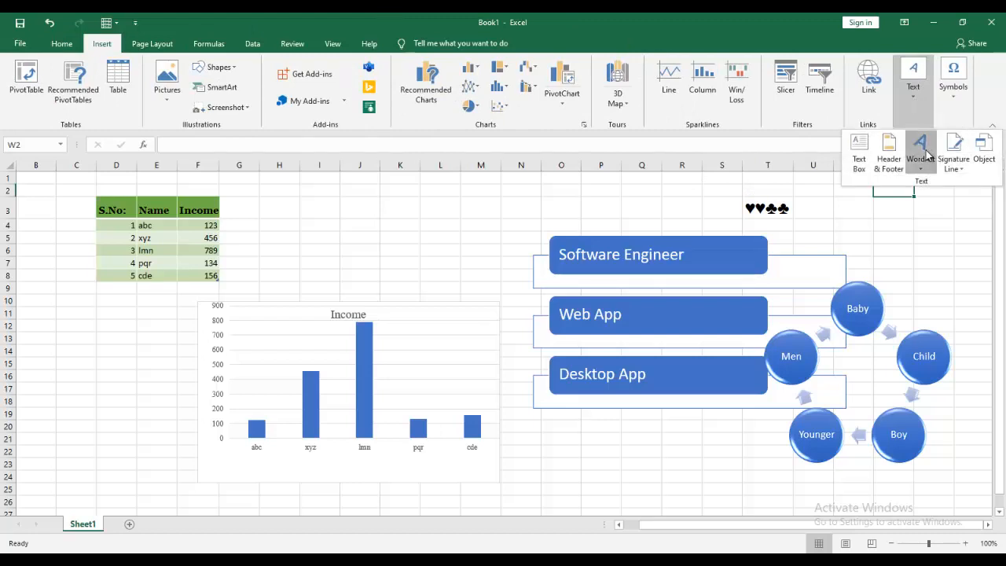
click(920, 148)
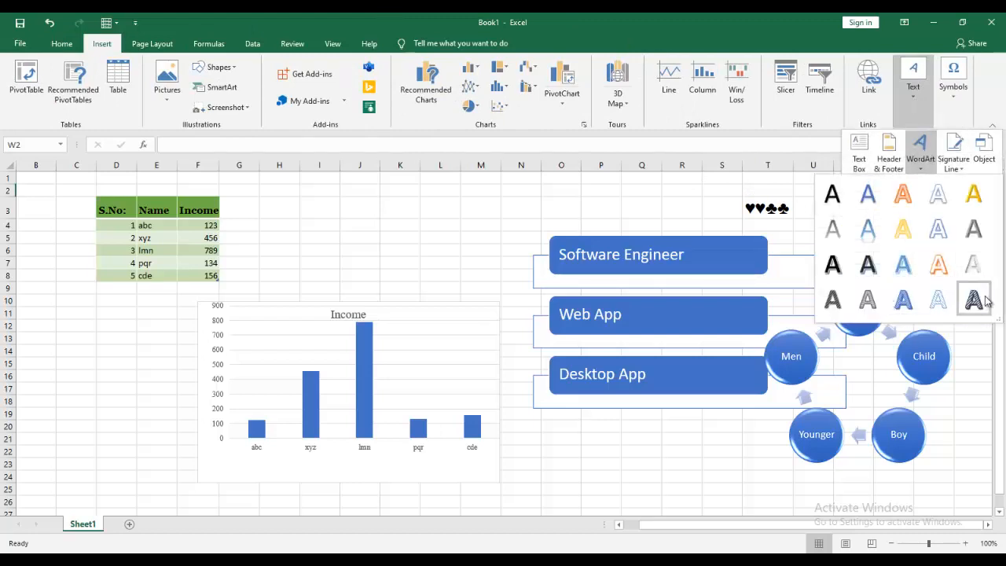
click(867, 194)
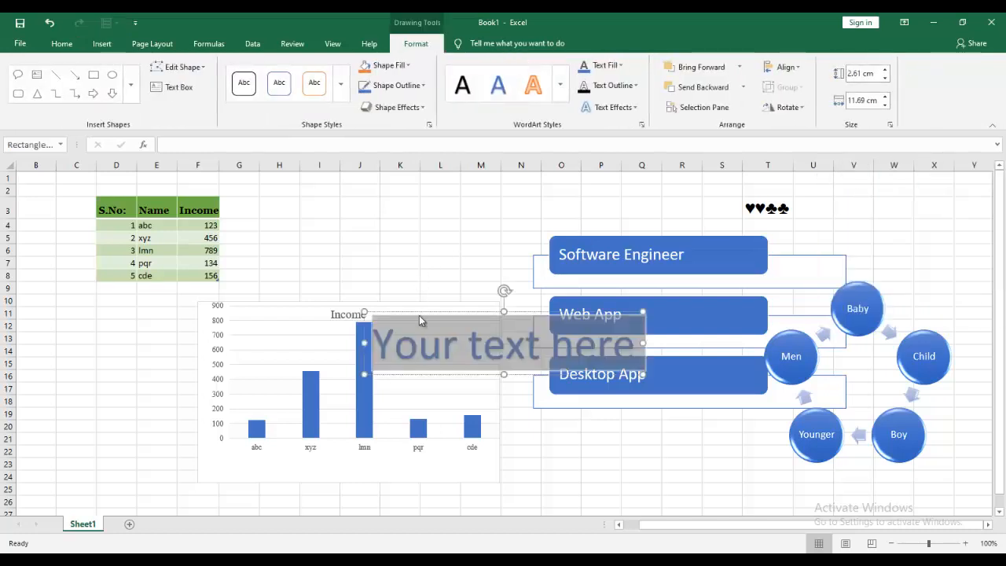
text(S)
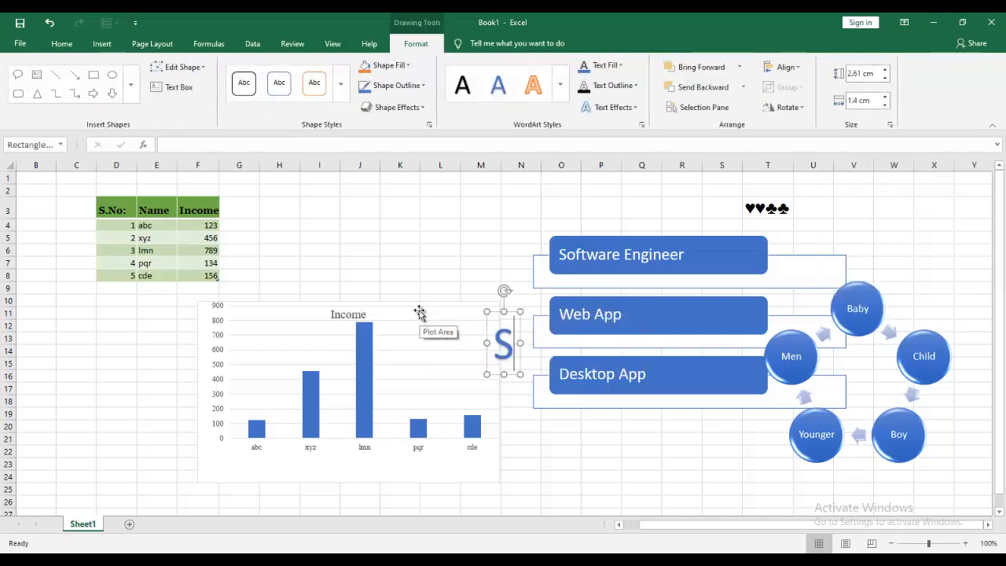
text(hahbaz)
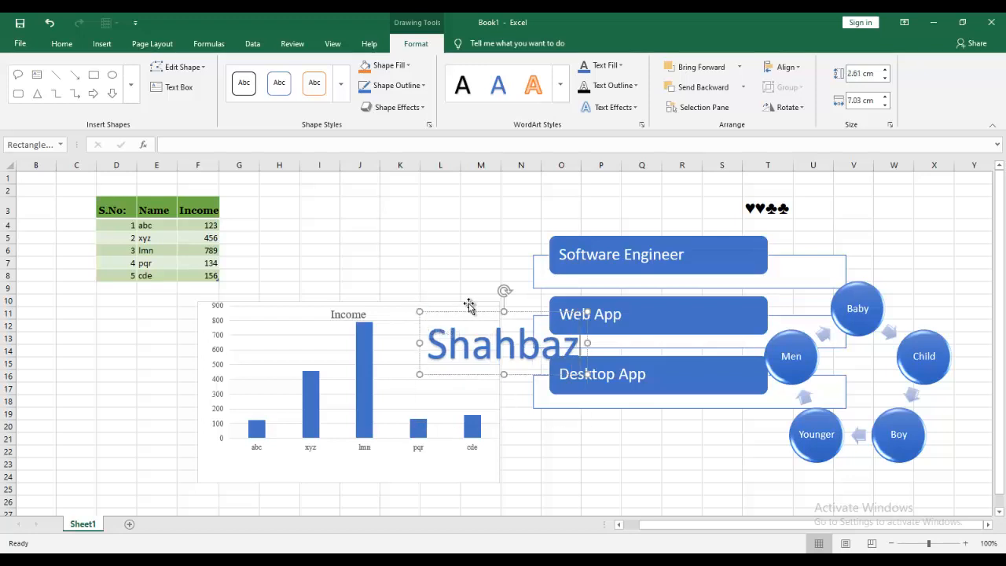
drag(468, 313, 360, 184)
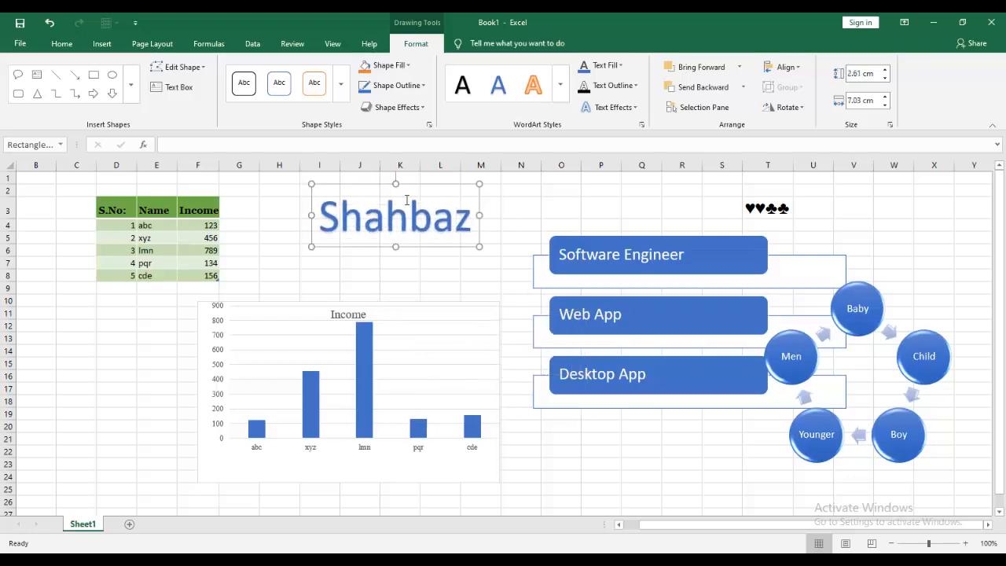
Apply the solid orange shape style to the WordArt box and set its text fill to a darker shade of theme orange
click(341, 83)
click(322, 187)
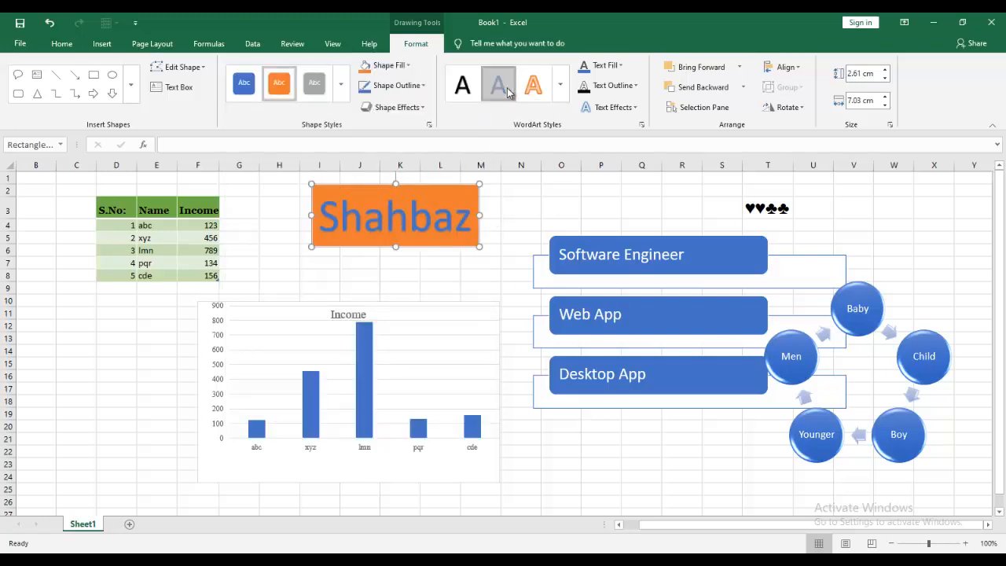
click(620, 66)
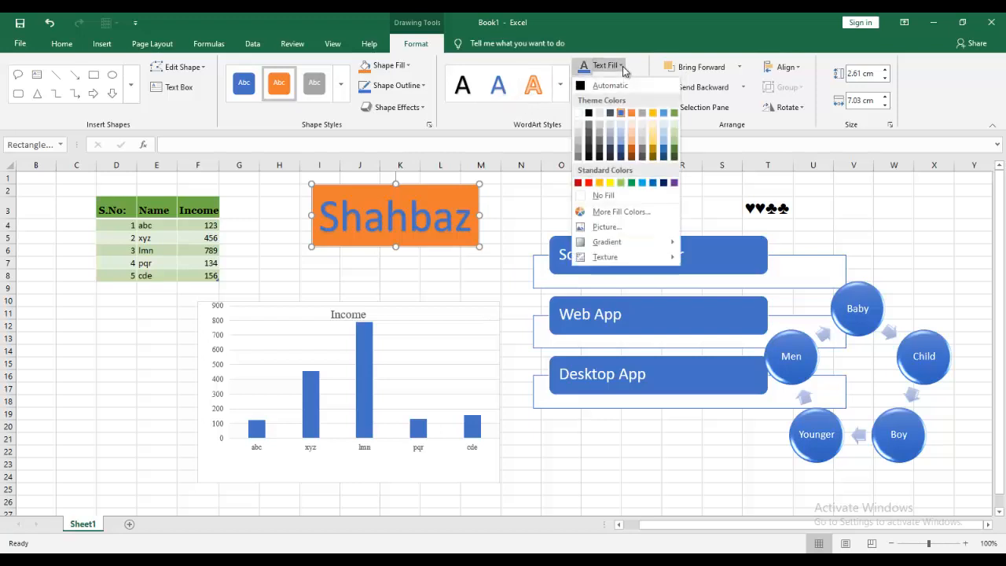
click(631, 153)
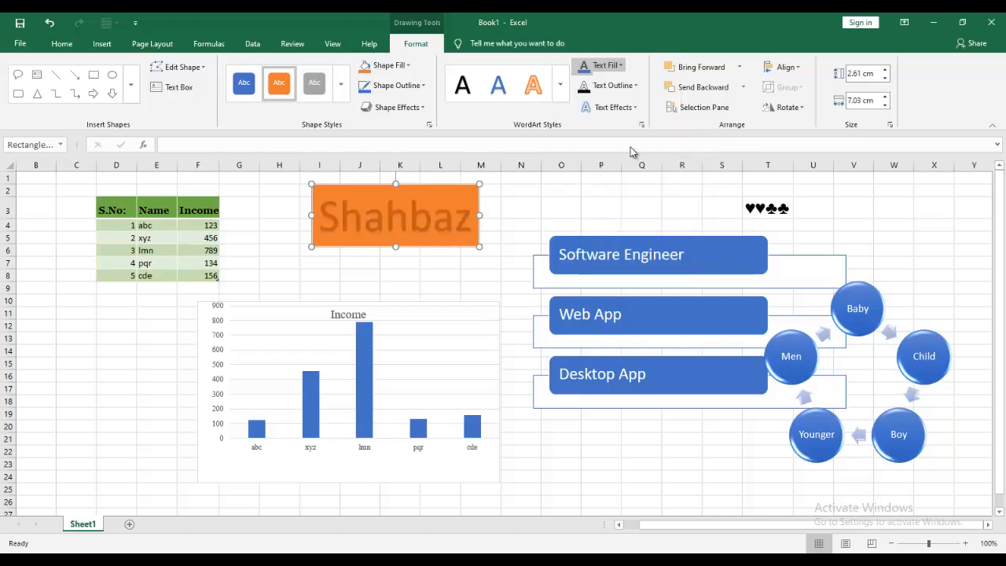
click(563, 192)
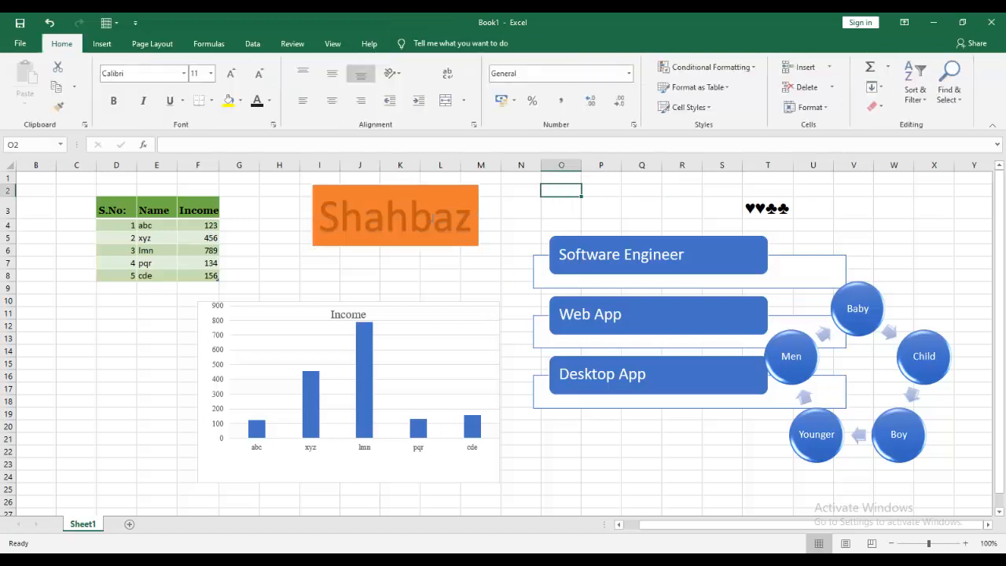
click(101, 44)
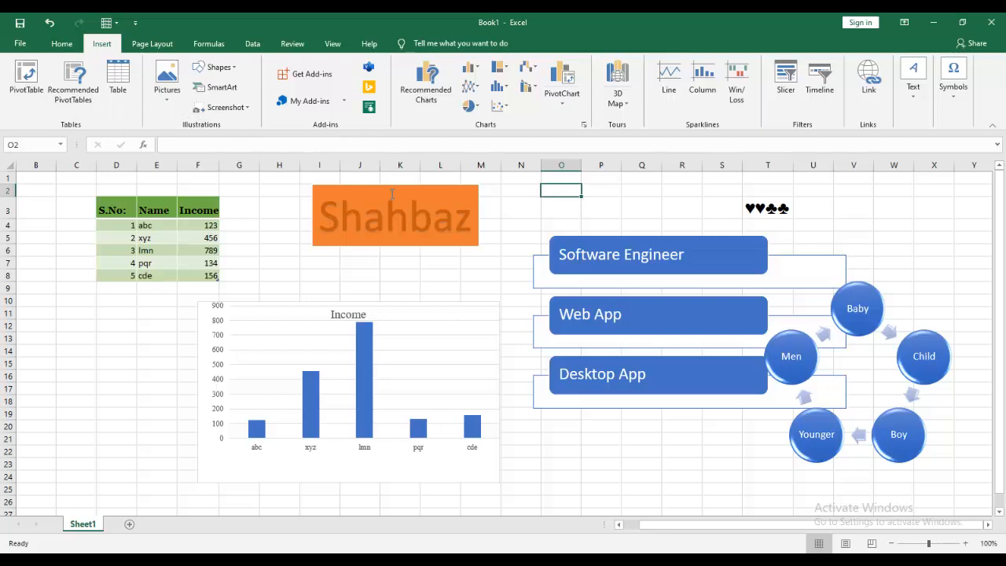
click(453, 193)
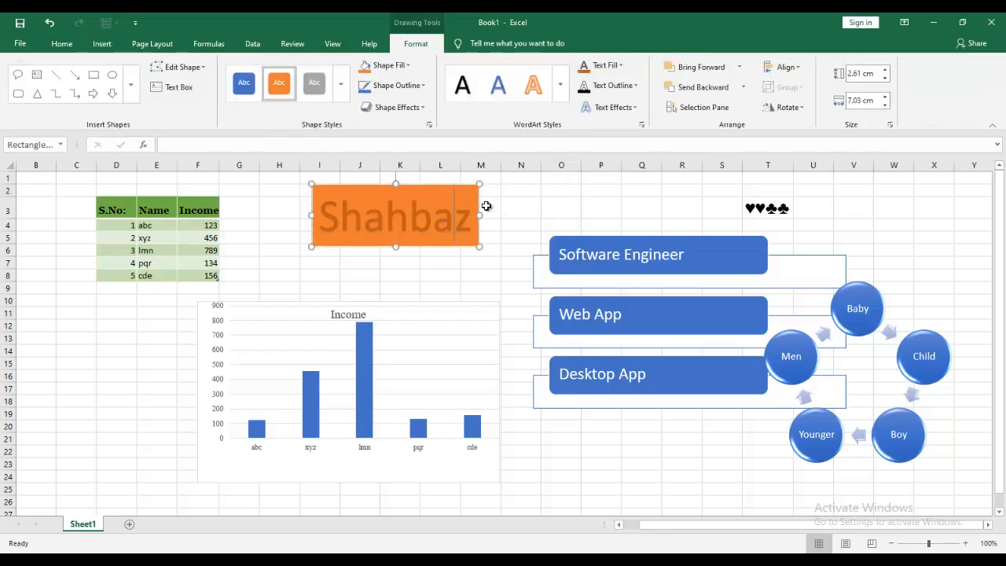
click(516, 190)
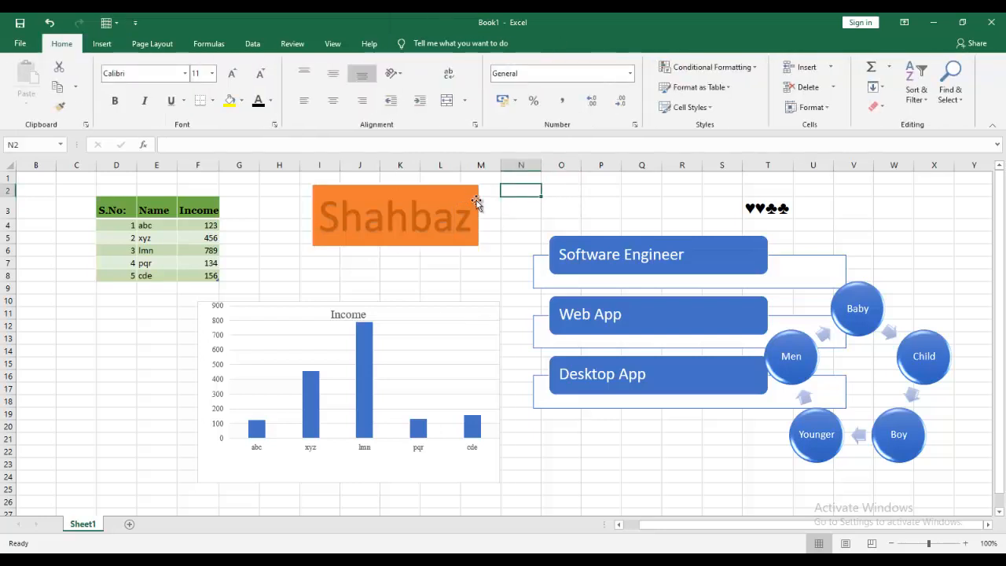